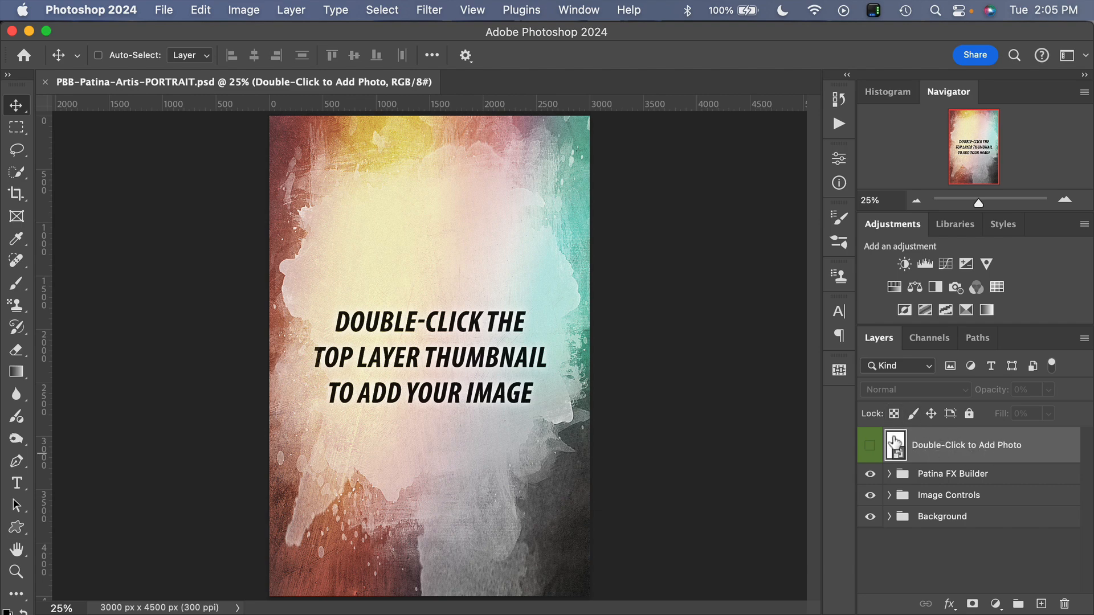
# - Open the contents of the "Double-Click to Add Photo" smart object and place the old mansion sunset photo from Sample Photos as an embedded image
pyautogui.doubleClick(894, 447)
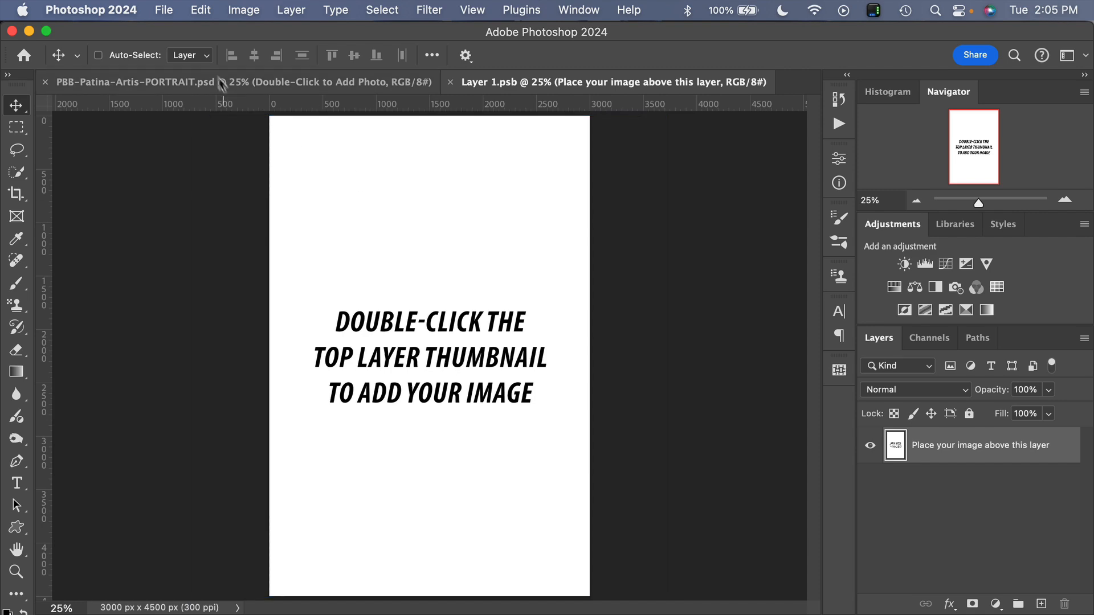
pyautogui.click(163, 12)
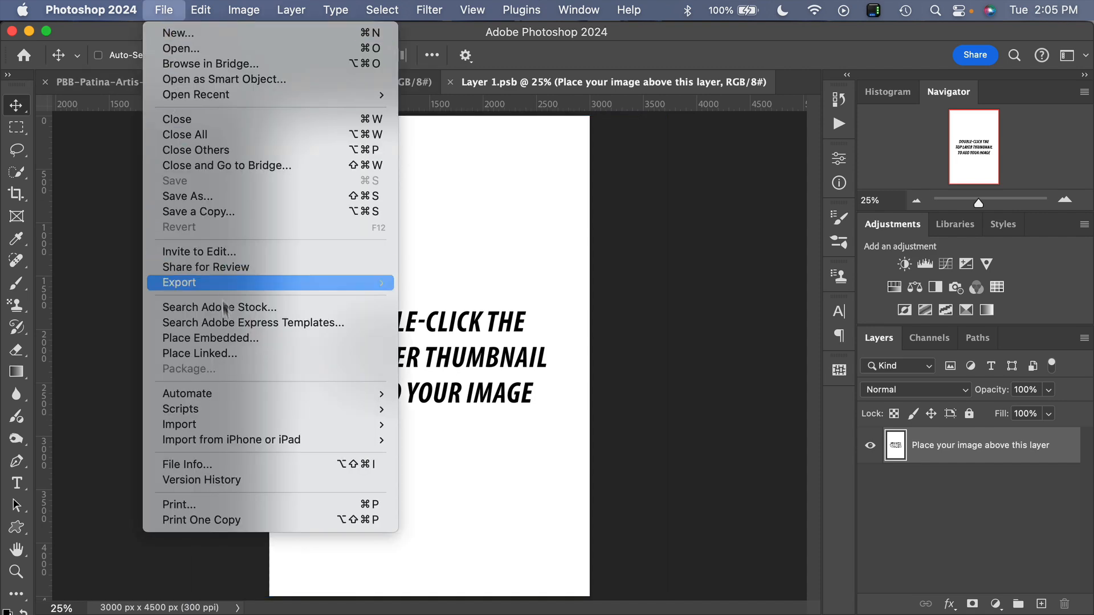
pyautogui.click(230, 336)
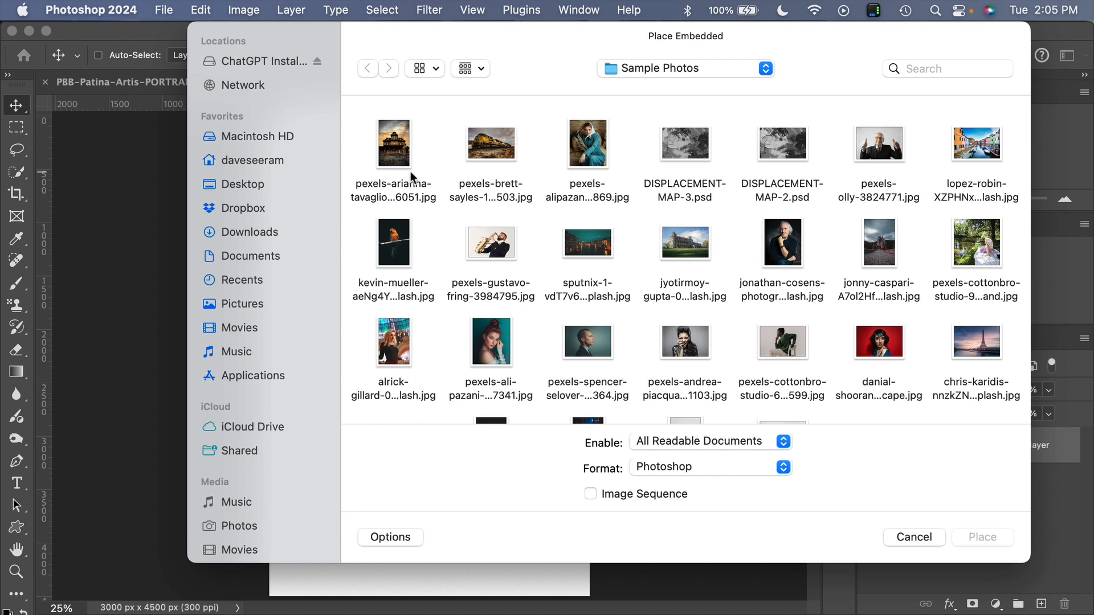
pyautogui.click(395, 155)
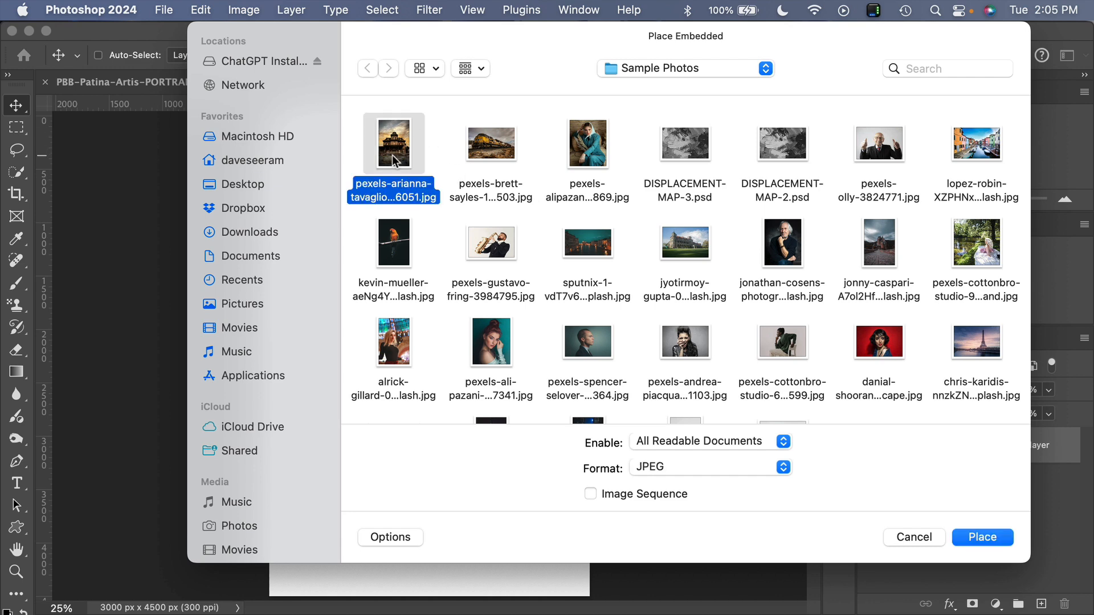
pyautogui.click(978, 536)
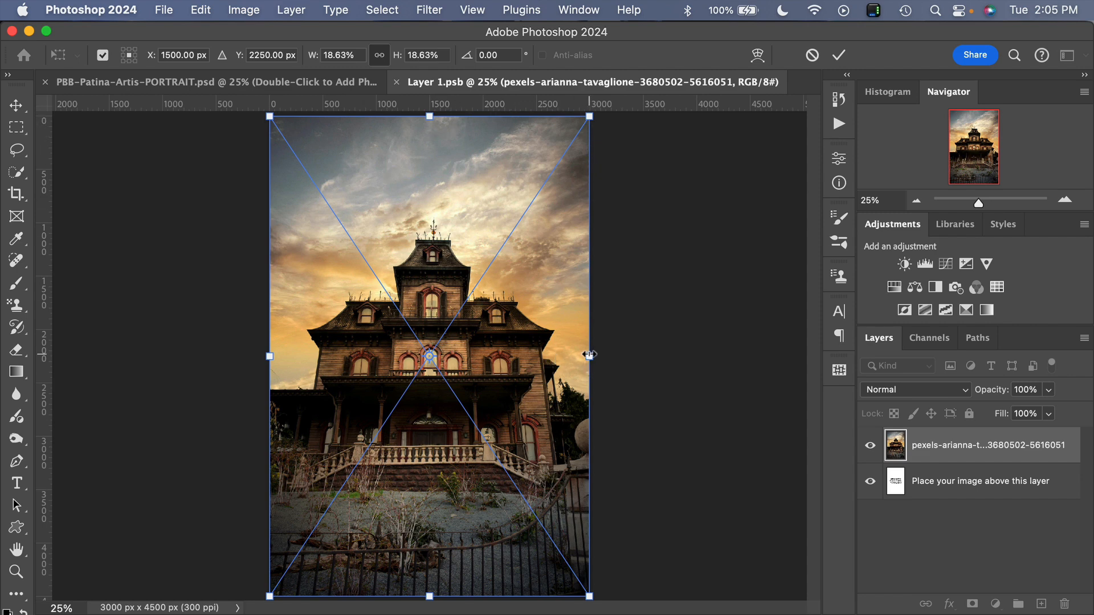
# - Scale the placed mansion photo proportionally to about 19.56% to overfill the canvas, then save and close the smart object
pyautogui.moveTo(589, 354)
pyautogui.mouseDown()
pyautogui.moveTo(605, 359)
pyautogui.moveTo(596, 357)
pyautogui.mouseUp()
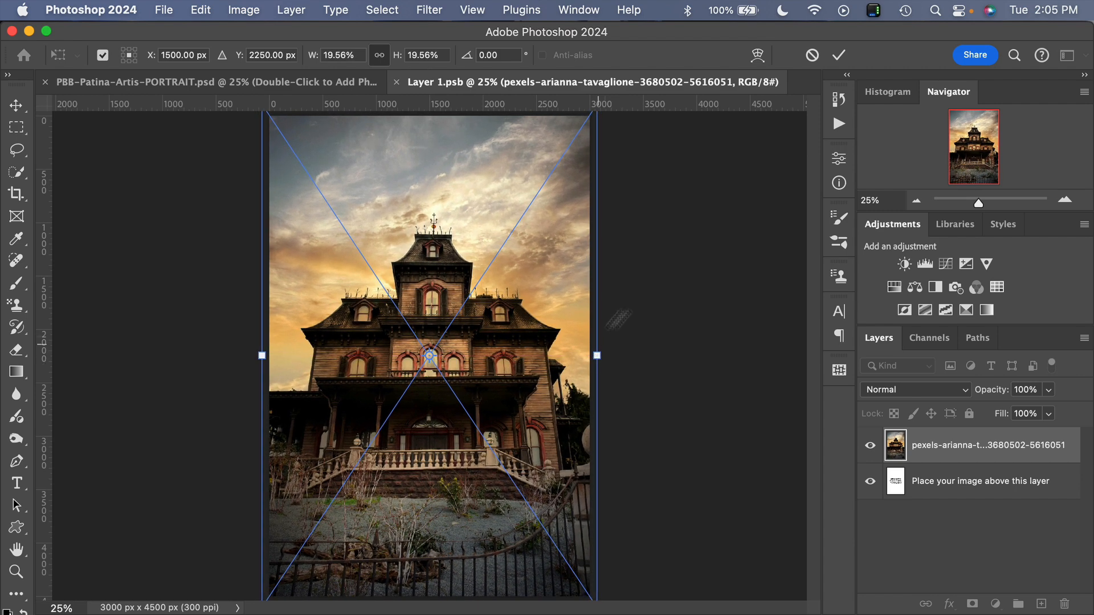
pyautogui.click(837, 57)
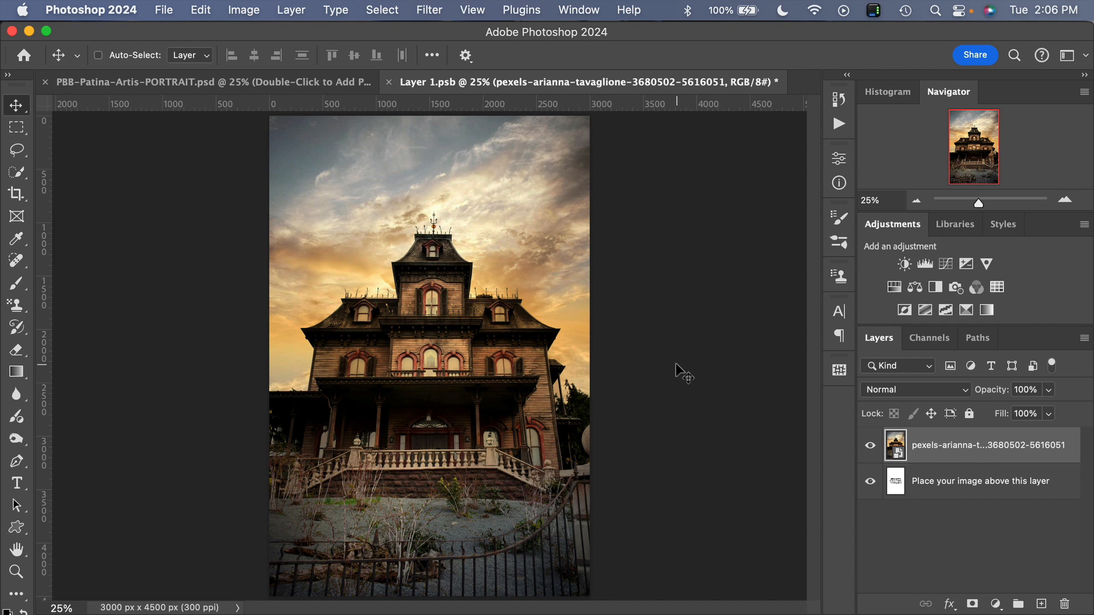
pyautogui.click(387, 84)
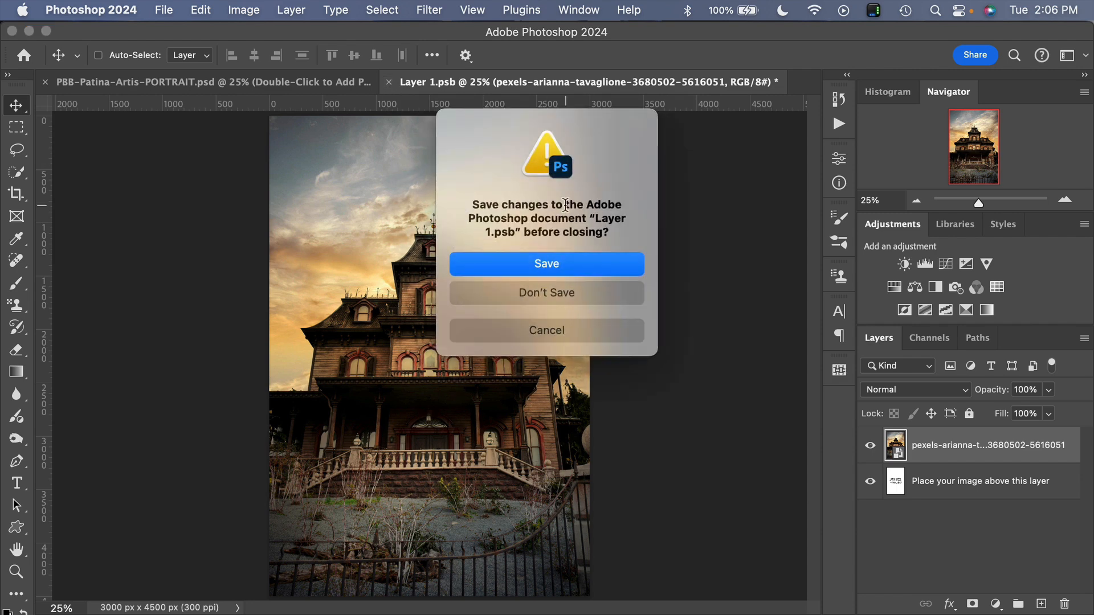
pyautogui.click(573, 266)
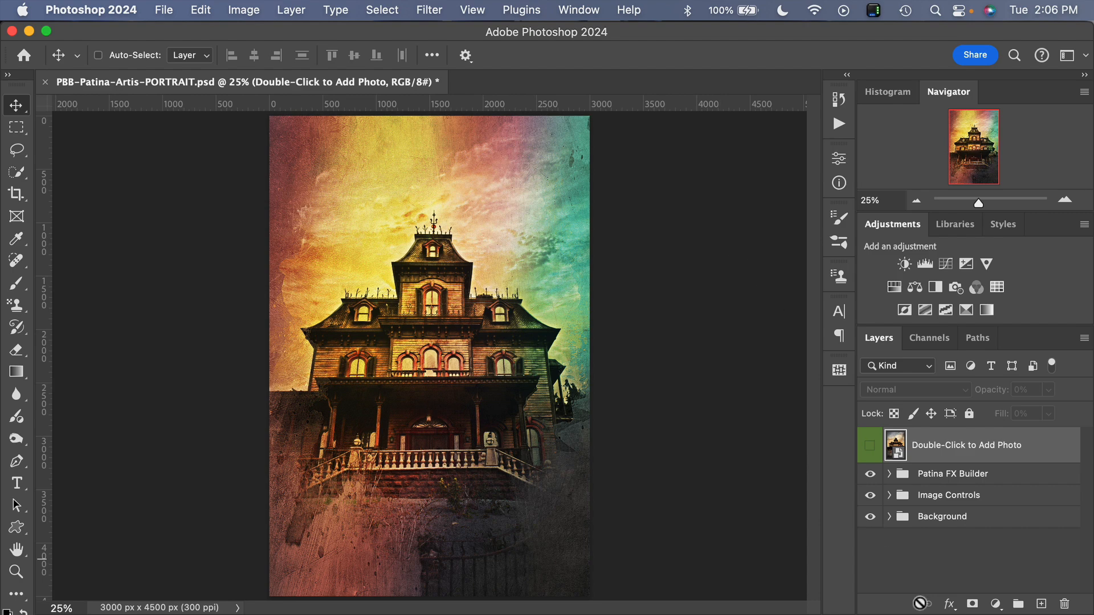
# - Hide and reshow the Patina FX Builder group to compare the image without and with its effects
pyautogui.click(1005, 526)
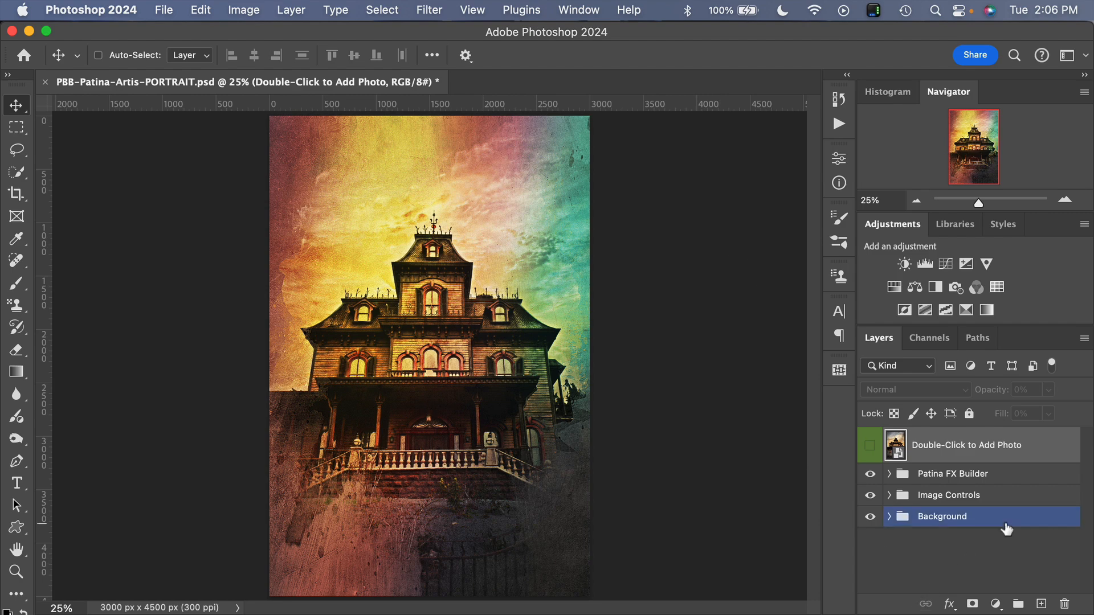
pyautogui.click(1000, 477)
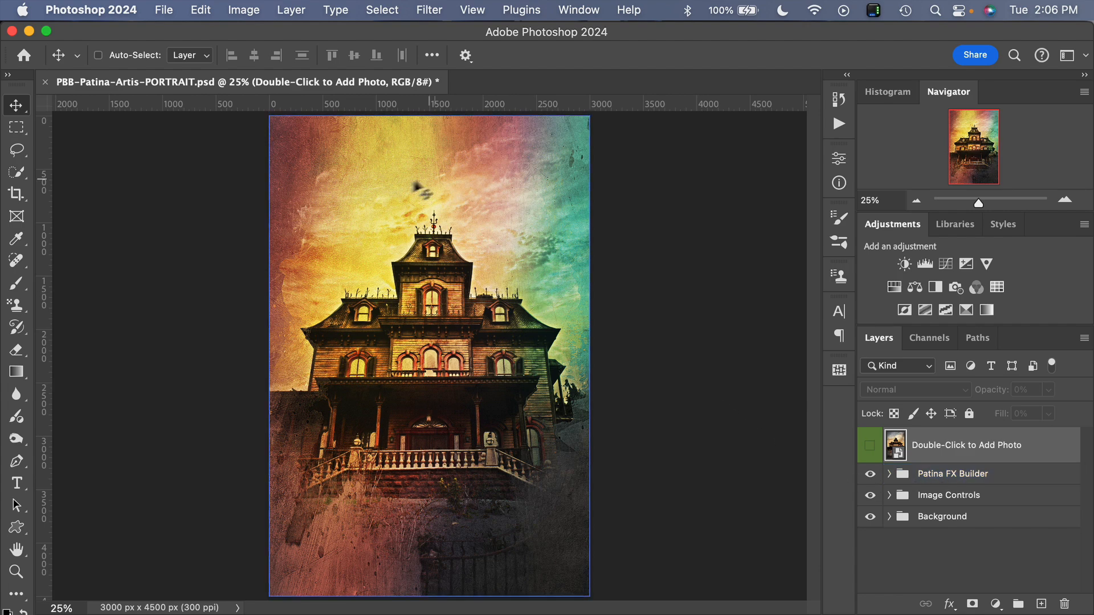
pyautogui.click(869, 476)
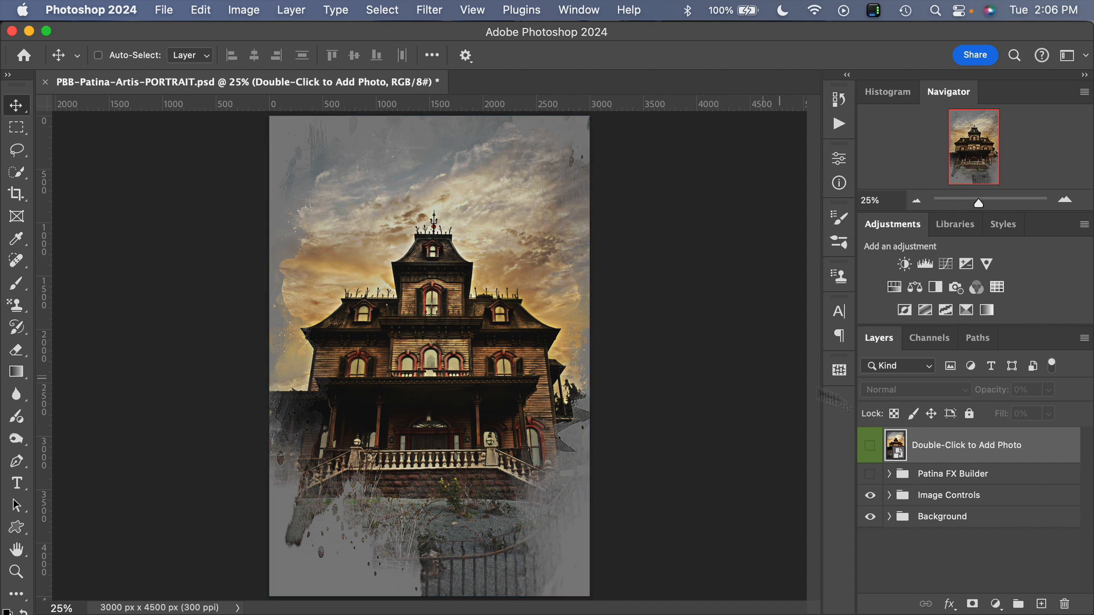
pyautogui.click(869, 475)
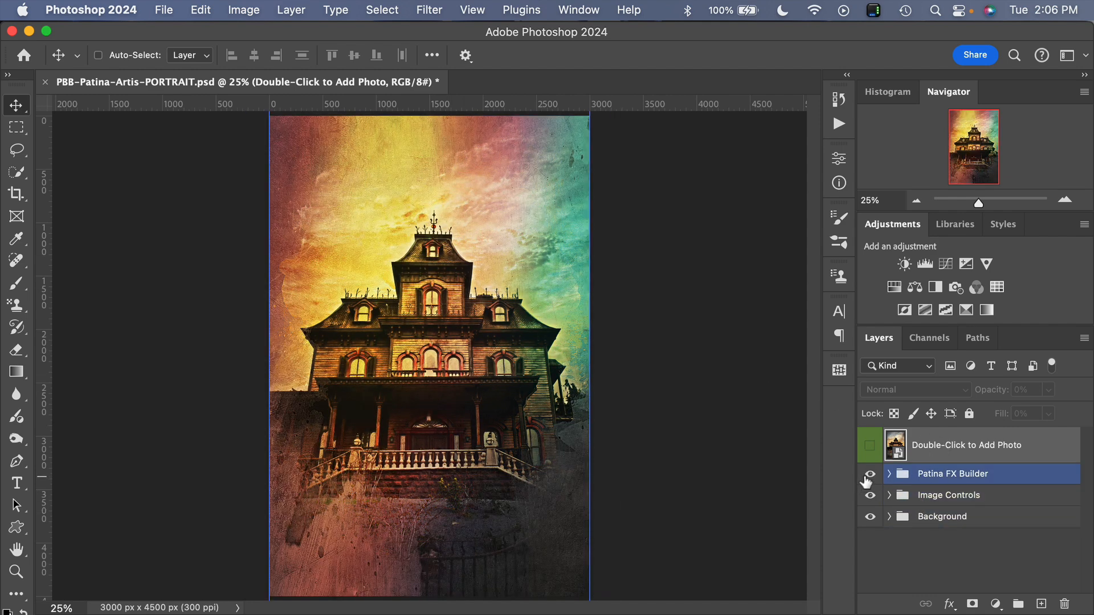
pyautogui.click(918, 479)
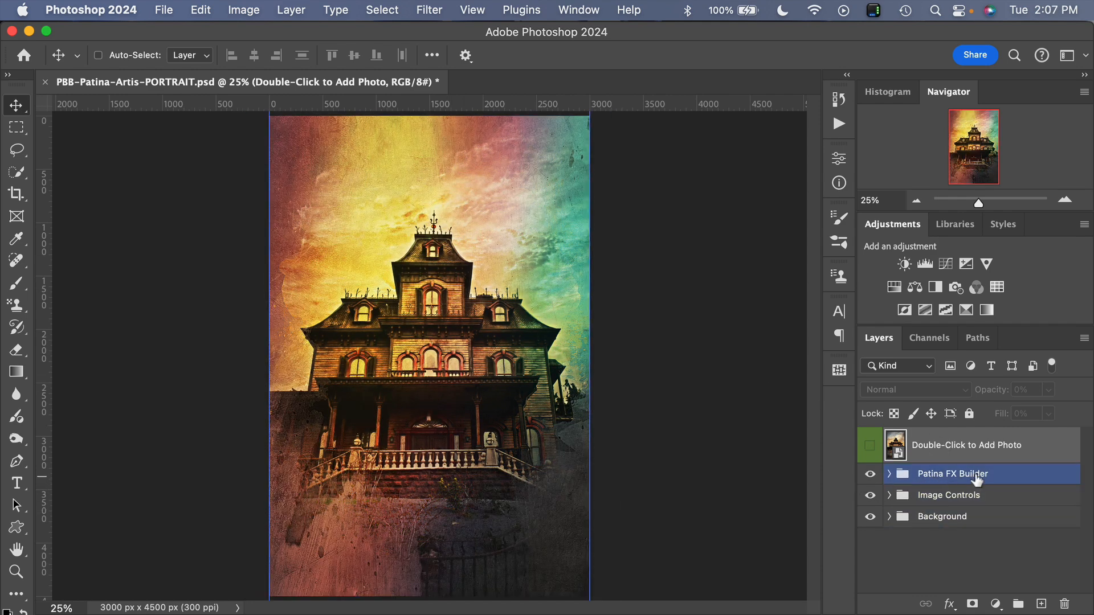
# - Expand Patina FX Builder and its Lighting & Tone Control group to review the layers, previewing the image without Add Noise
pyautogui.click(890, 476)
pyautogui.click(919, 492)
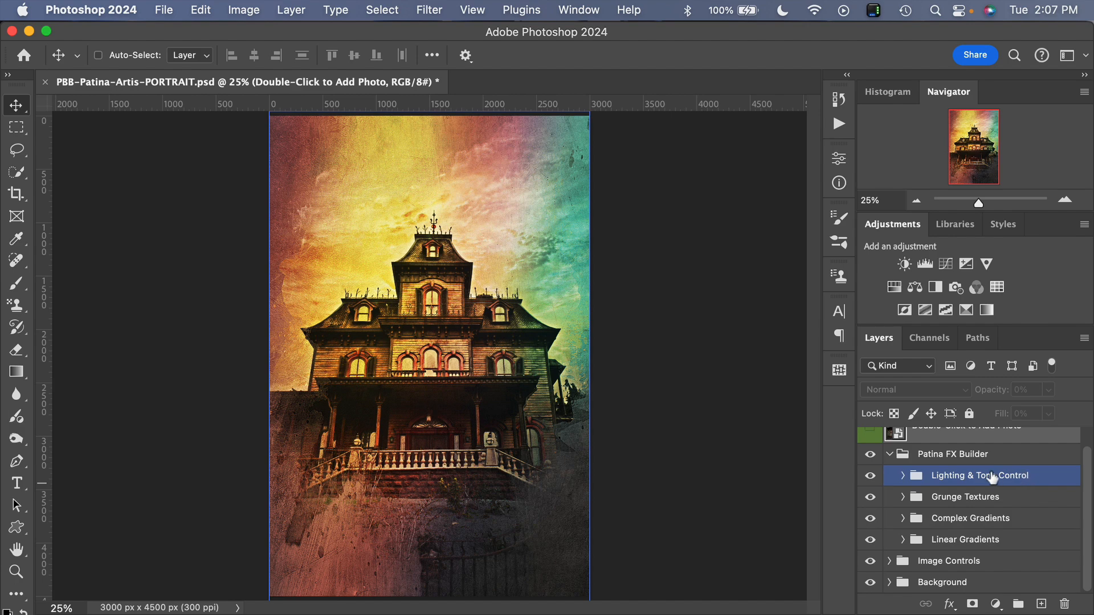
pyautogui.click(902, 478)
pyautogui.click(932, 501)
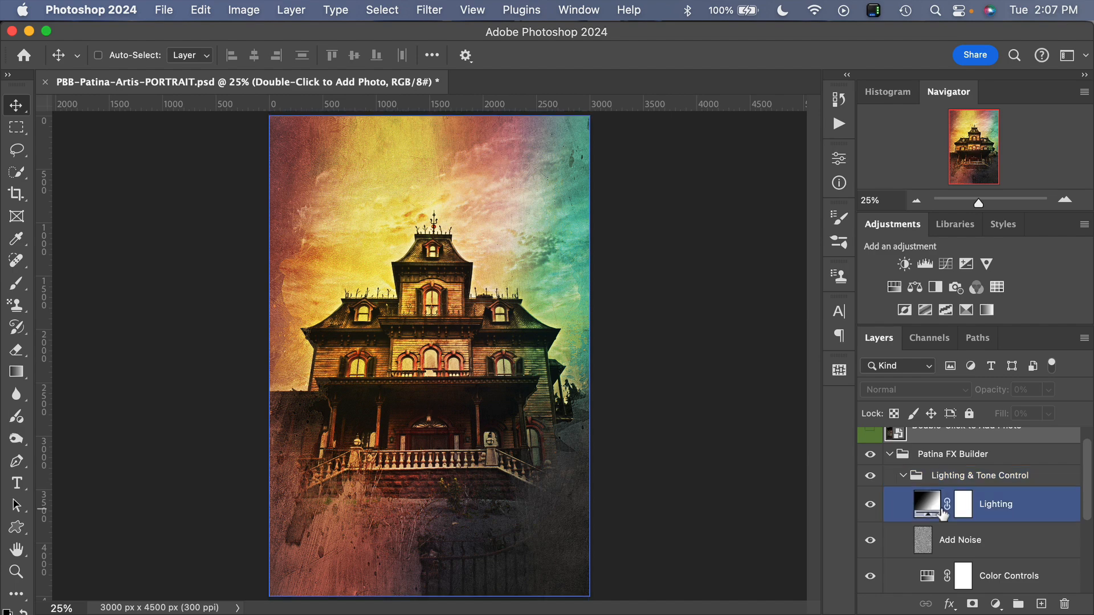
pyautogui.scroll(-2, 931, 500)
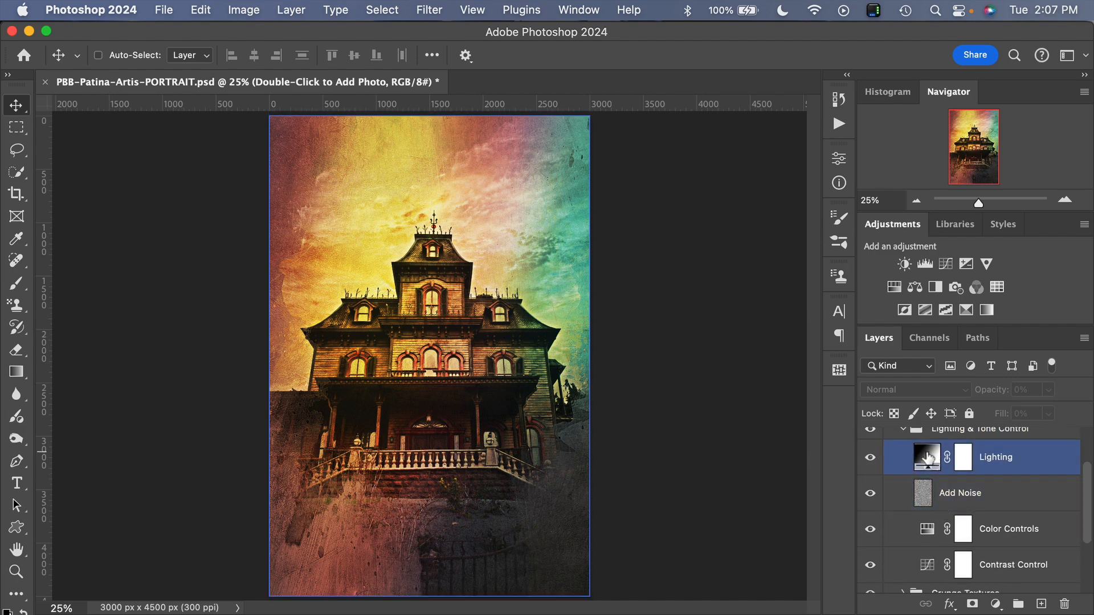
pyautogui.click(911, 489)
pyautogui.click(870, 493)
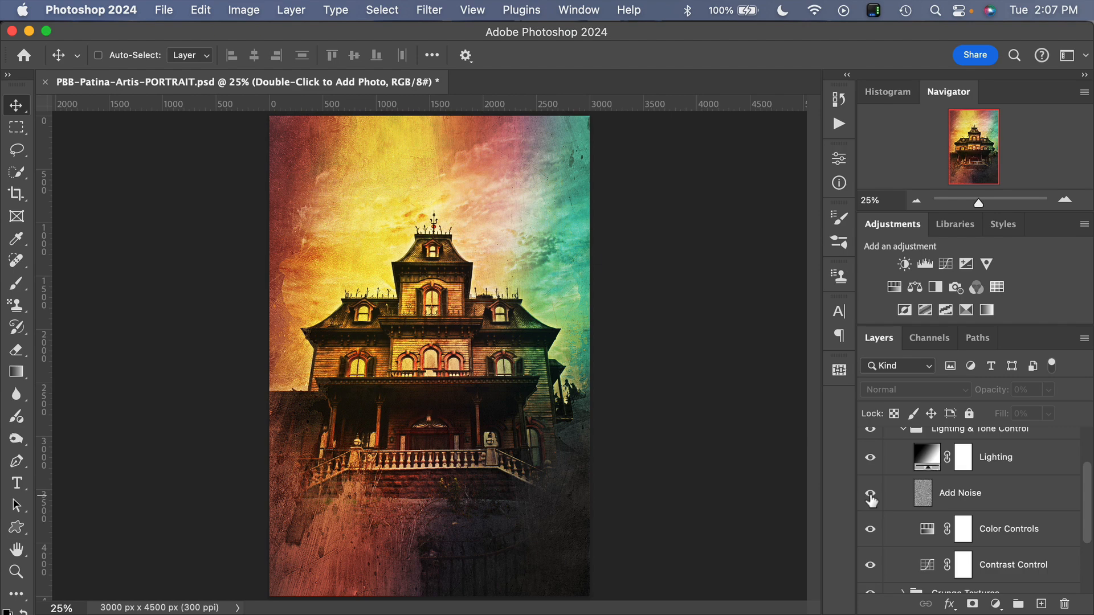
pyautogui.click(870, 494)
pyautogui.click(1003, 541)
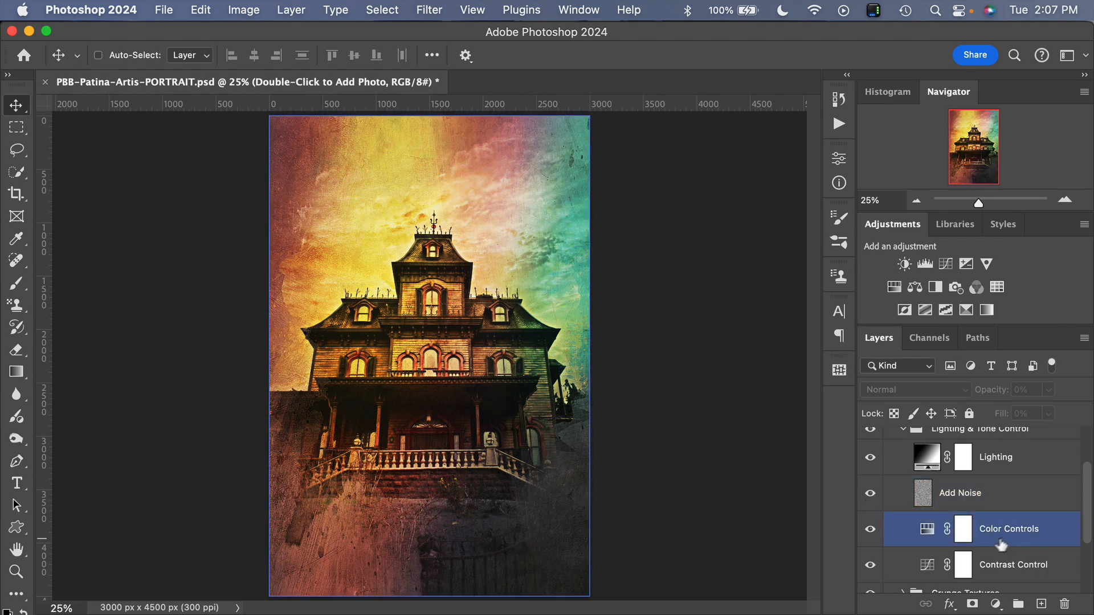
pyautogui.click(985, 564)
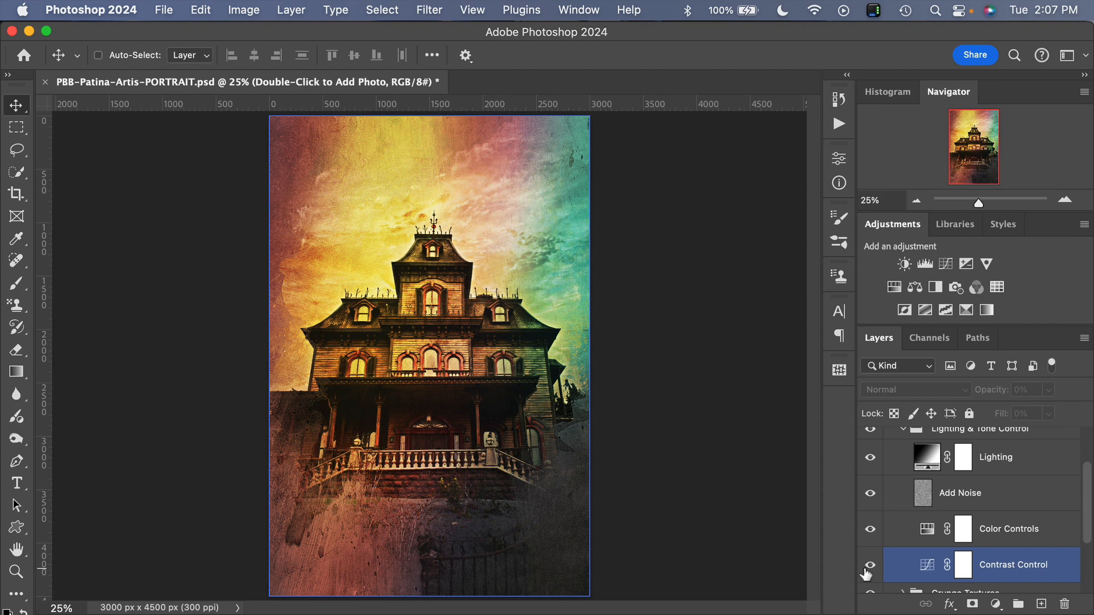
# - Collapse the Lighting & Tone Control group and toggle its visibility off and on to compare its effect
pyautogui.click(929, 461)
pyautogui.scroll(2, 917, 479)
pyautogui.click(906, 474)
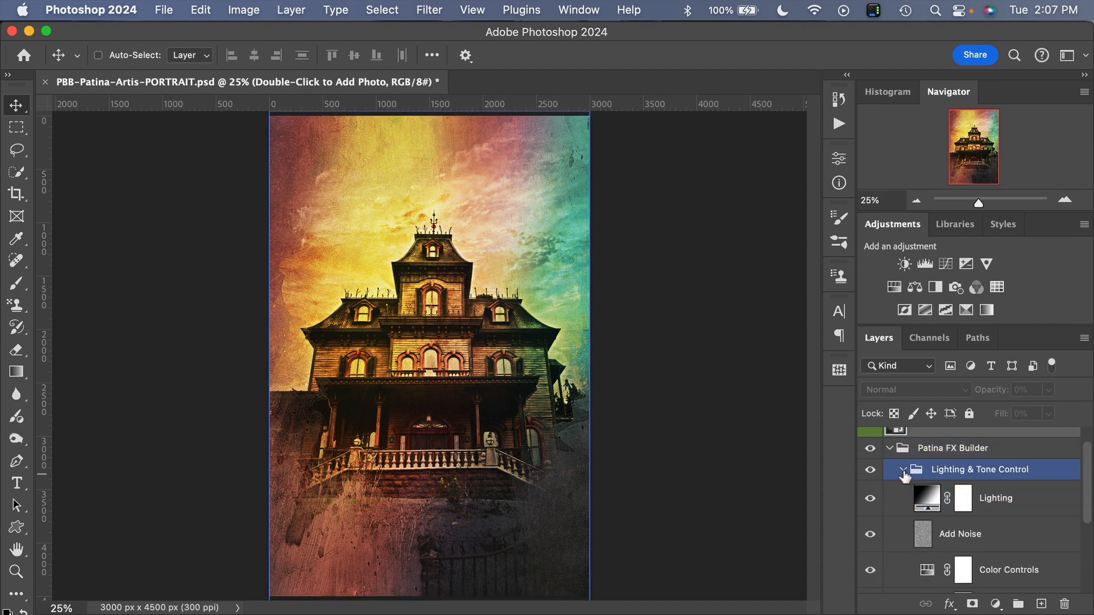
pyautogui.click(903, 472)
pyautogui.click(870, 476)
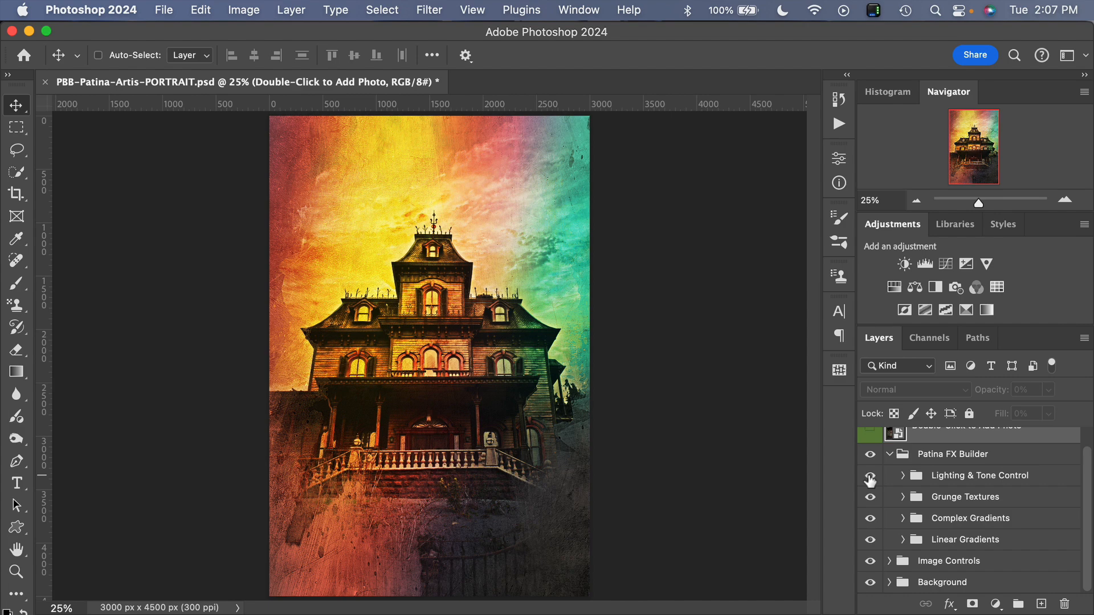
pyautogui.click(870, 478)
# - Reopen the Lighting & Tone Control group and inspect the Hue/Saturation settings of the Color Controls layer, then close them
pyautogui.click(902, 475)
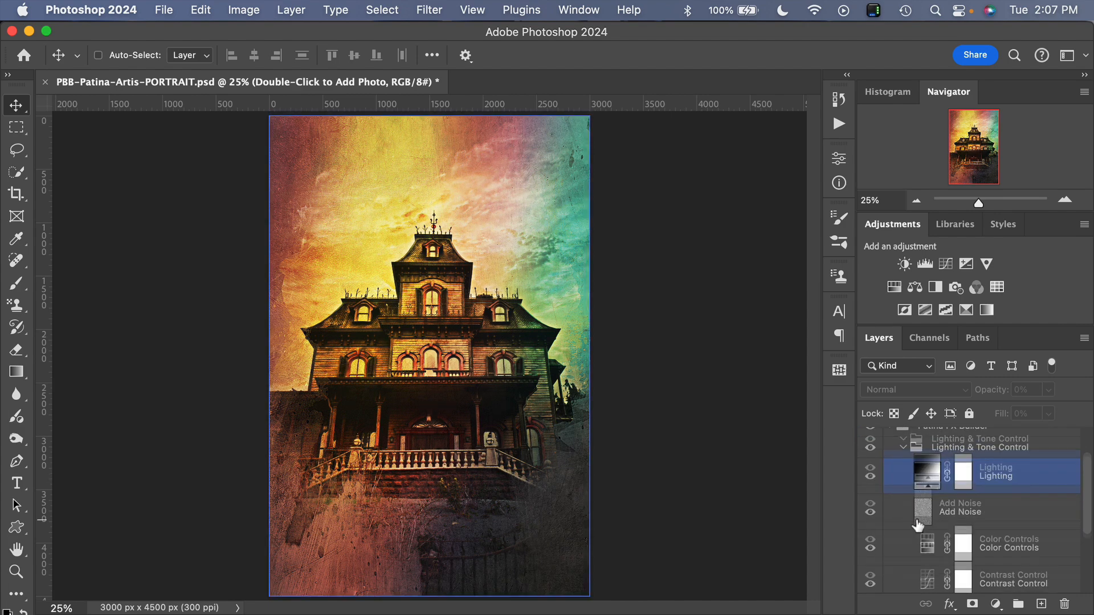
pyautogui.click(917, 524)
pyautogui.click(920, 489)
pyautogui.click(923, 561)
pyautogui.click(926, 537)
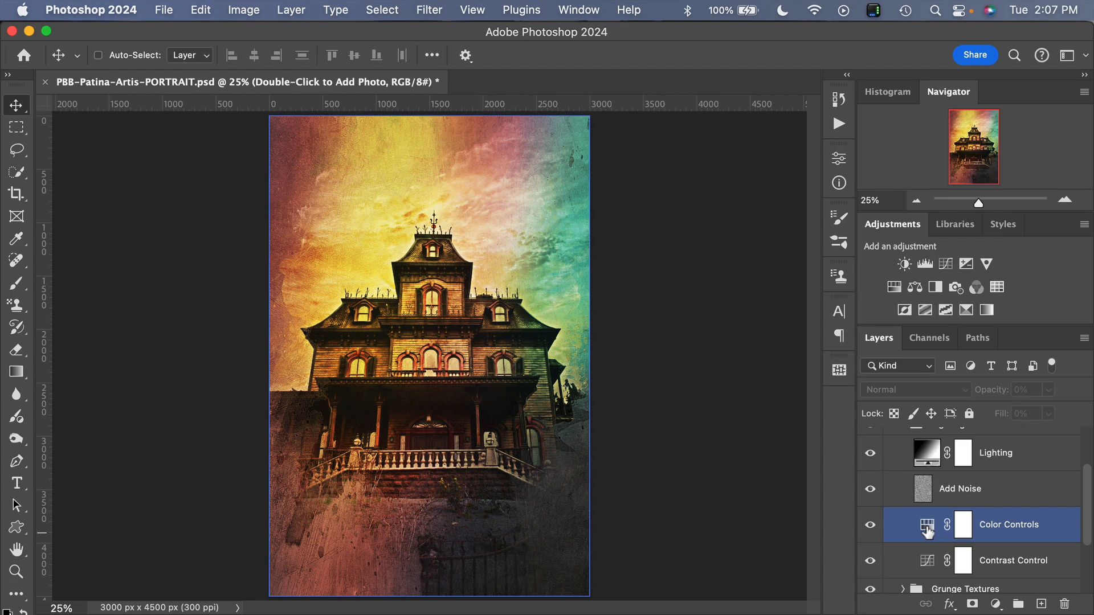
pyautogui.doubleClick(927, 525)
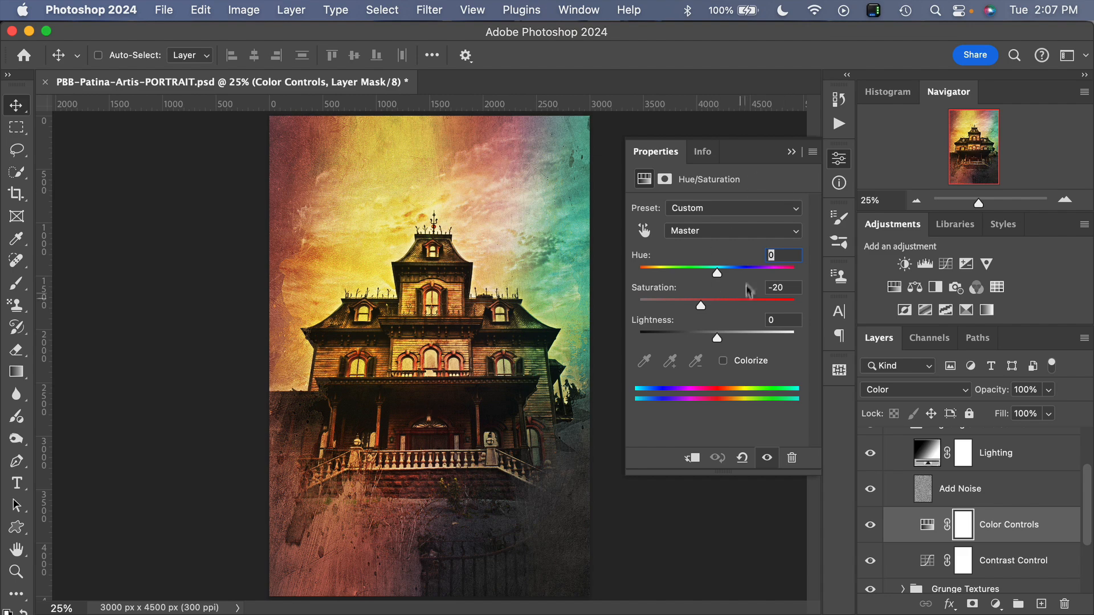
pyautogui.click(791, 151)
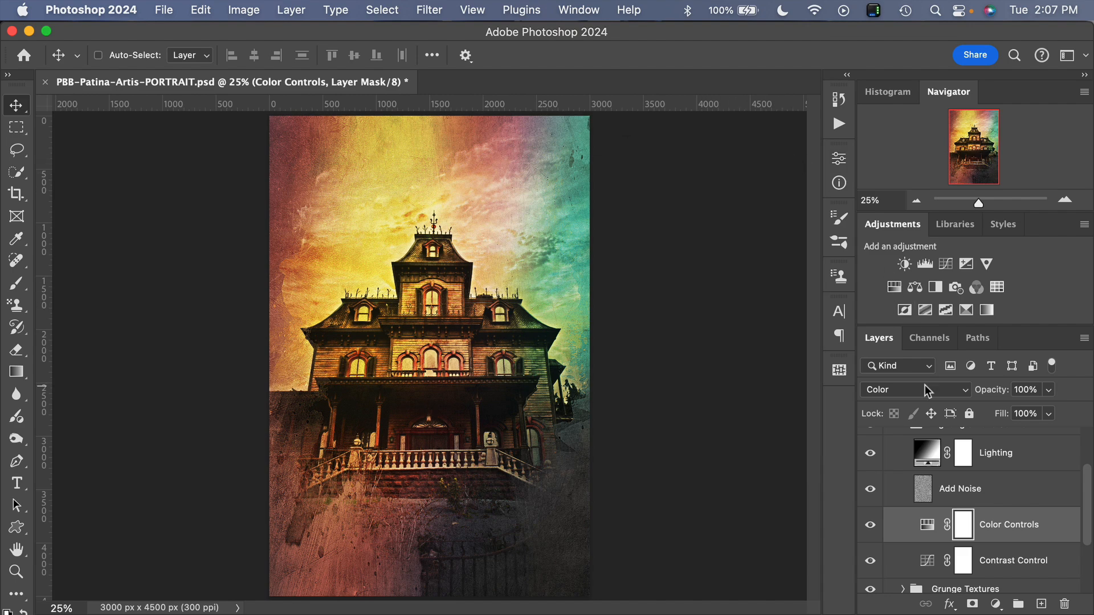
# - Collapse the Lighting & Tone Control group, then expand Grunge Textures and browse its light and dark grunge layers
pyautogui.scroll(5, 969, 501)
pyautogui.click(951, 447)
pyautogui.click(902, 447)
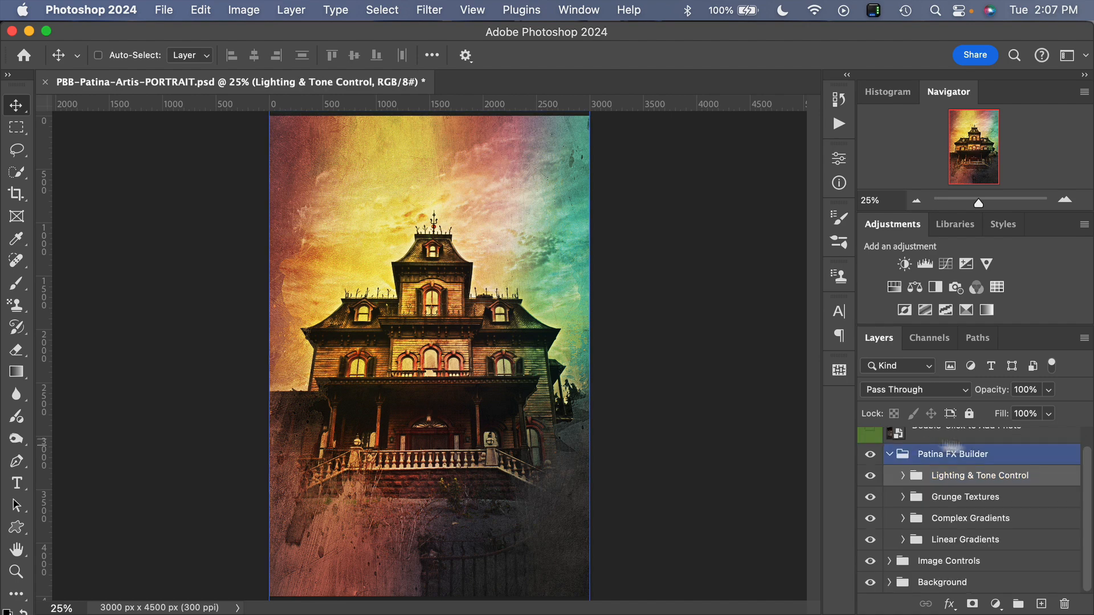
pyautogui.moveTo(950, 447); pyautogui.dragTo(908, 506)
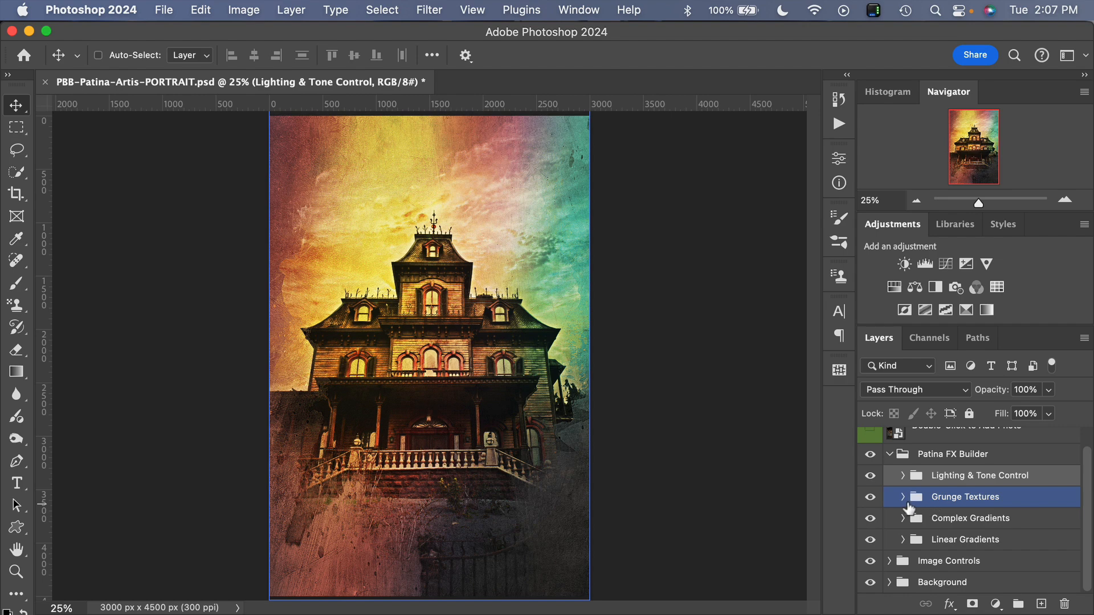
pyautogui.click(902, 503)
pyautogui.scroll(-6, 923, 519)
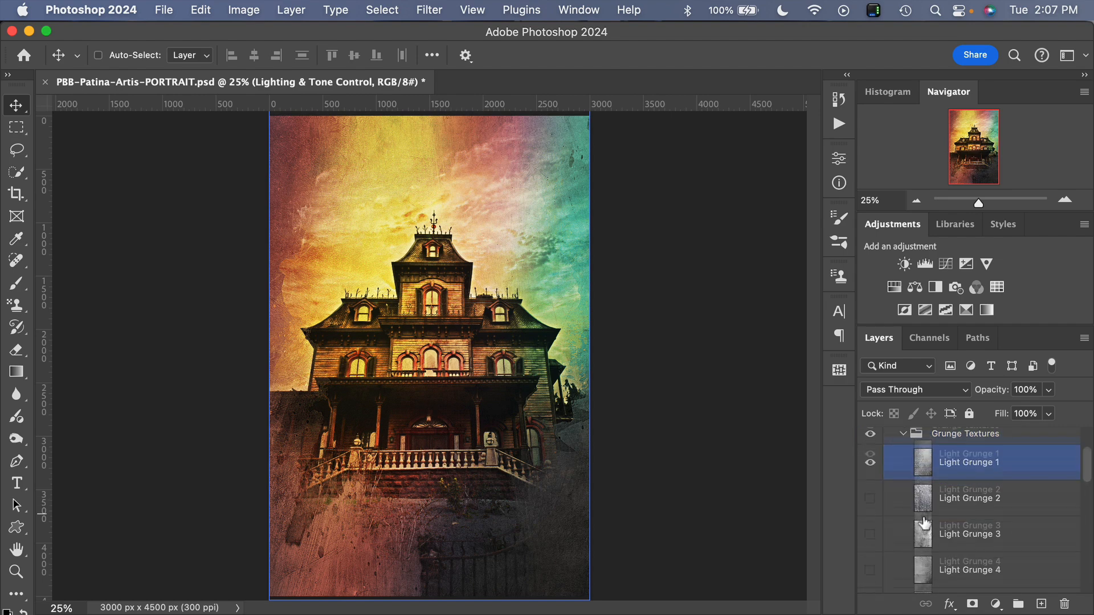
pyautogui.scroll(-10, 923, 523)
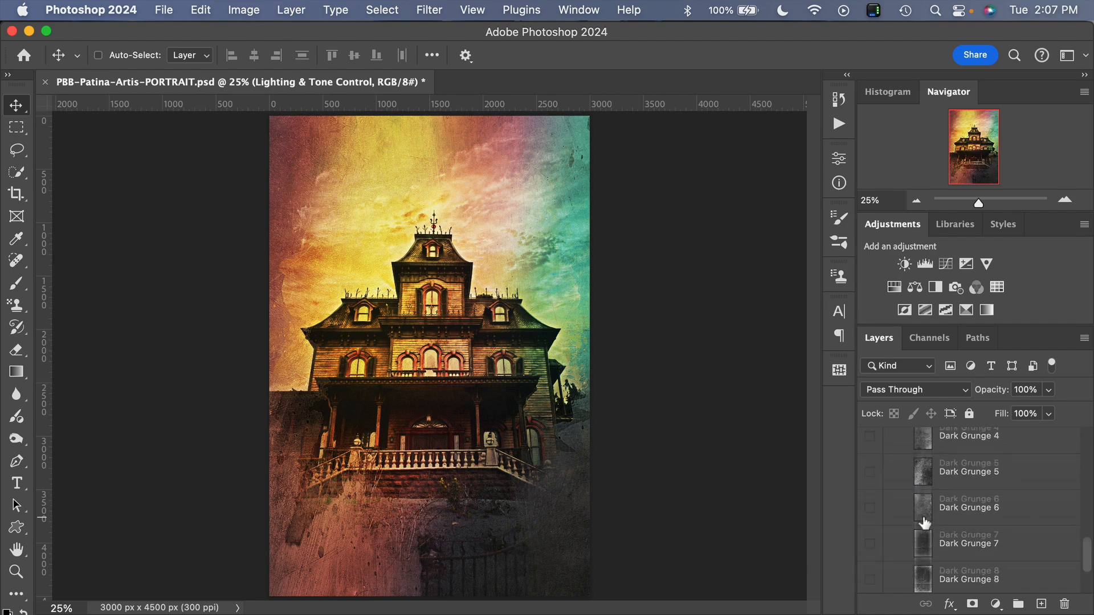
pyautogui.scroll(15, 924, 523)
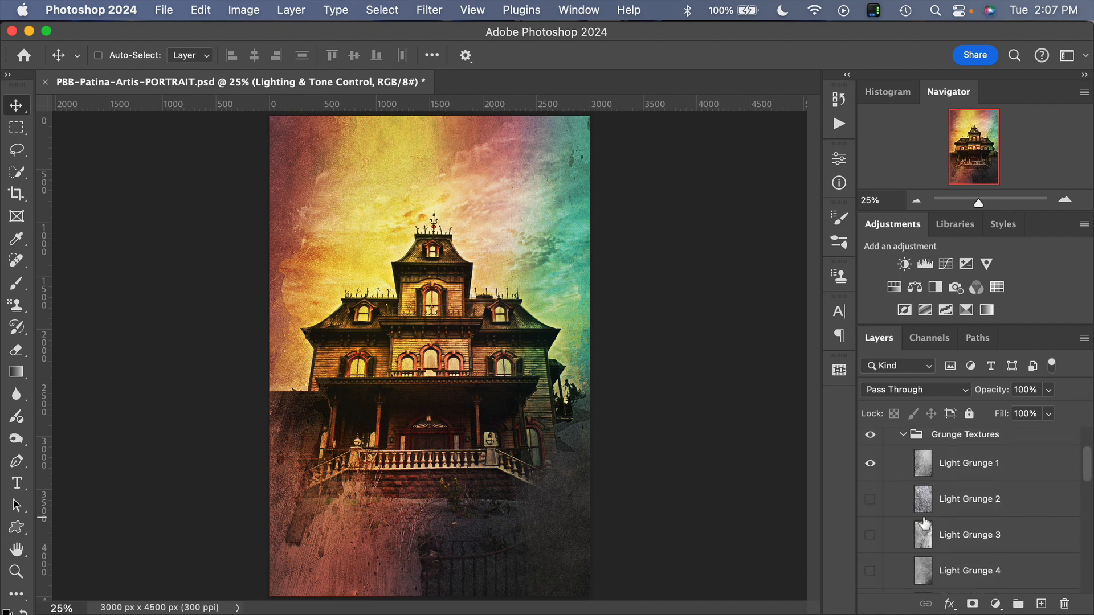
pyautogui.scroll(3, 924, 523)
pyautogui.click(923, 523)
pyautogui.scroll(-1, 924, 523)
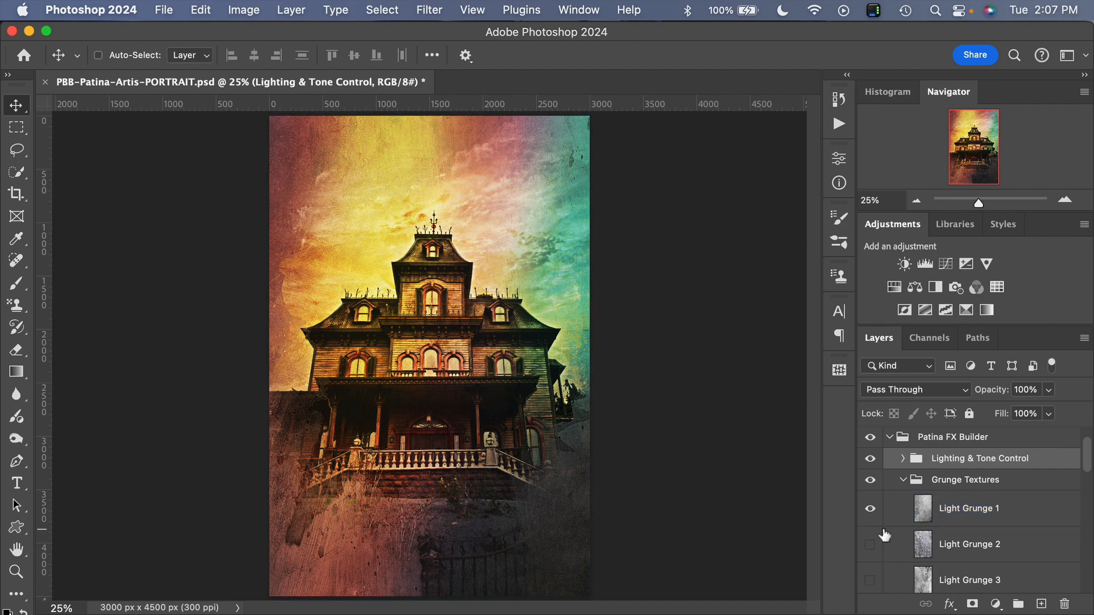
# - Switch the visible grunge texture from Light Grunge 1 to Light Grunge 3, trying Light Grunge 2 in between
pyautogui.click(870, 508)
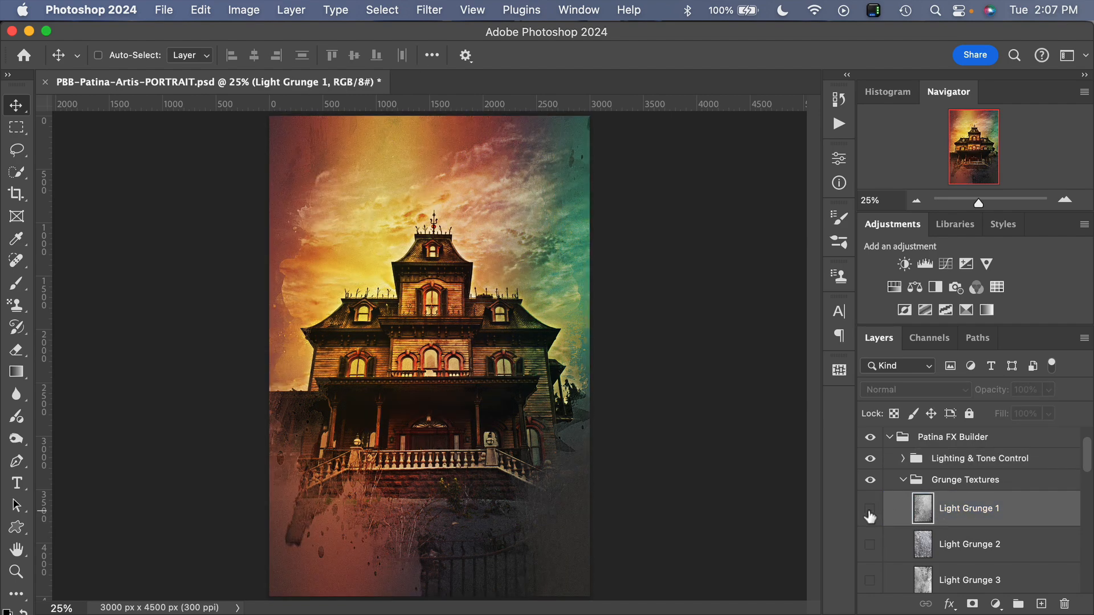
pyautogui.click(870, 545)
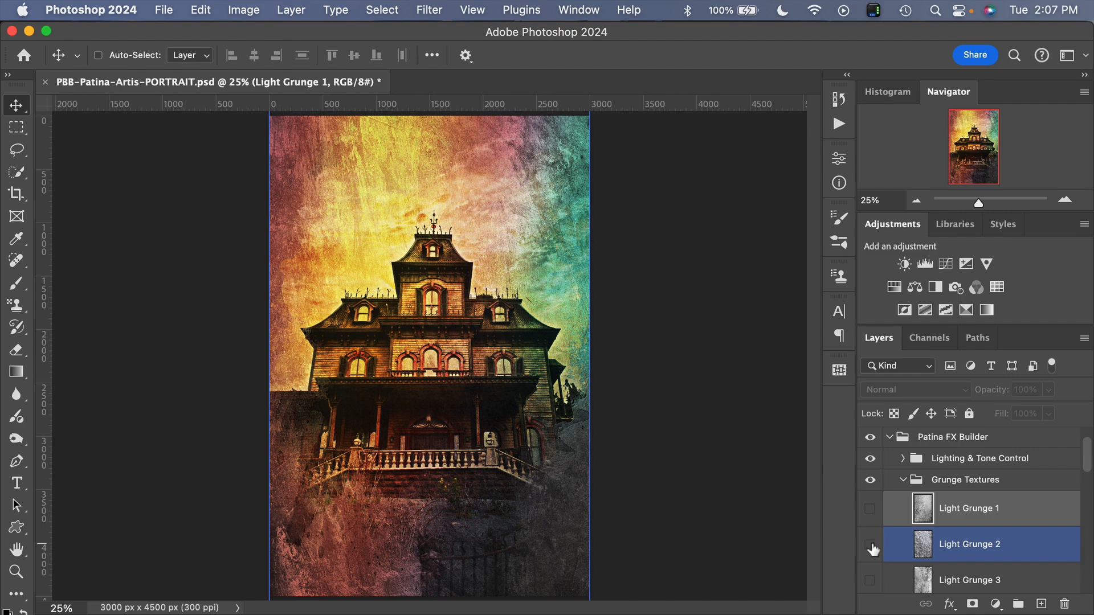
pyautogui.click(871, 546)
pyautogui.click(869, 581)
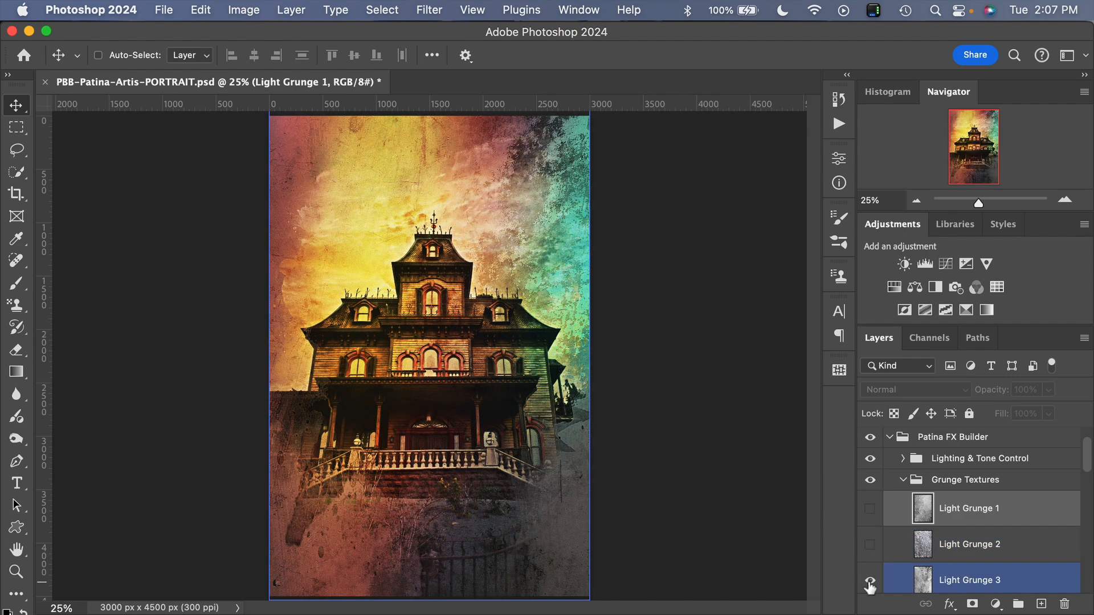
# - Replace the visible Light Grunge 3 texture with Dark Grunge 3, trying Dark Grunge 4 in between
pyautogui.click(870, 582)
pyautogui.scroll(-8, 890, 564)
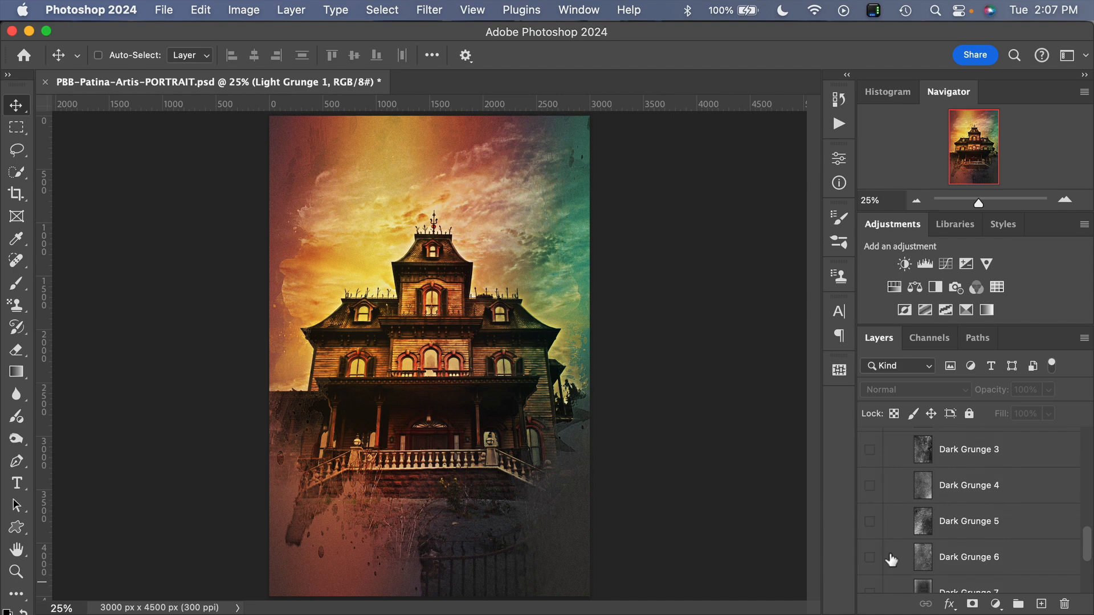
pyautogui.click(870, 486)
pyautogui.click(869, 486)
pyautogui.click(870, 450)
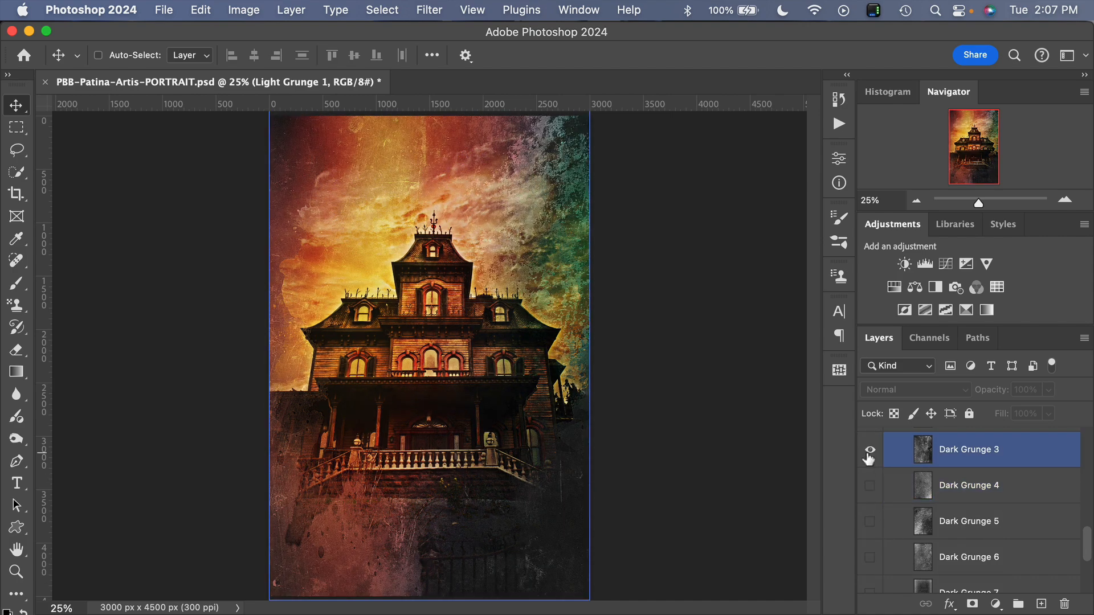
# - Try the Soft Light and Hard Light blend modes on the Dark Grunge 3 layer and return it to Normal
pyautogui.click(964, 468)
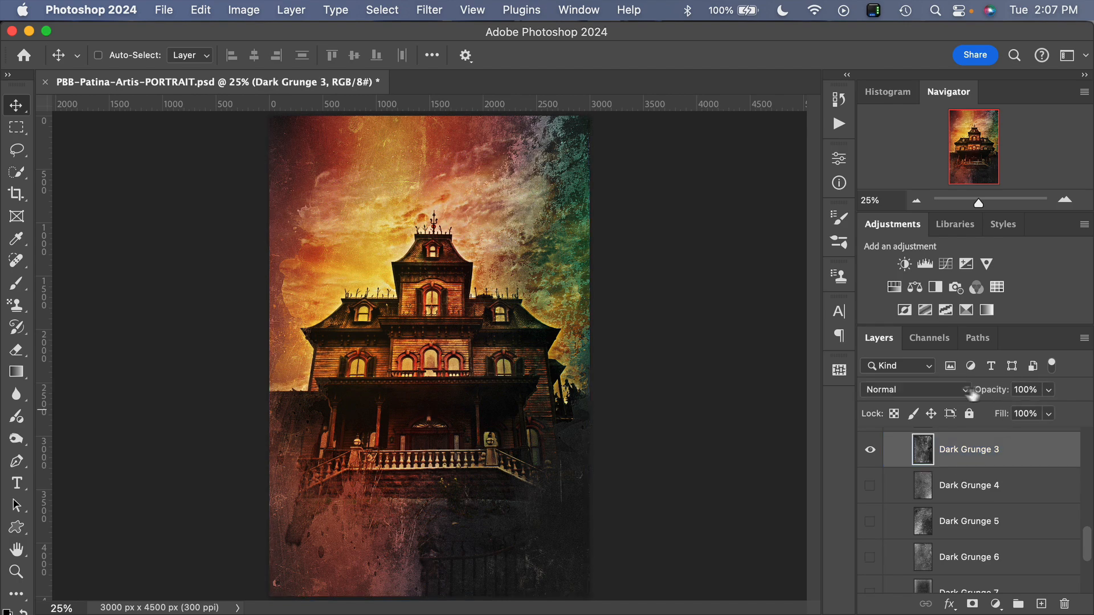
pyautogui.click(942, 392)
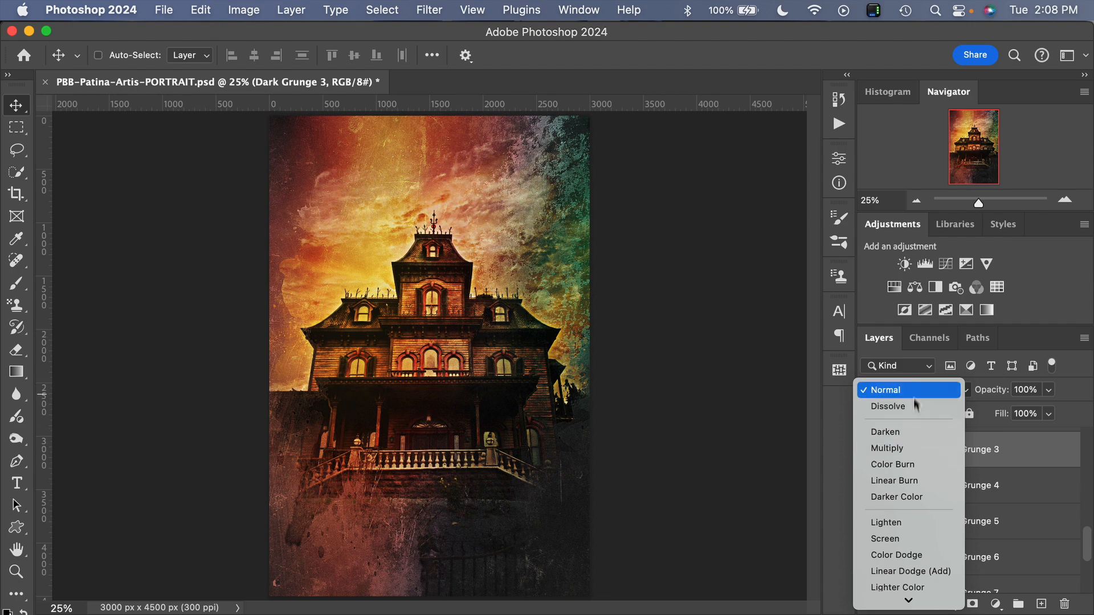
pyautogui.scroll(-4, 910, 475)
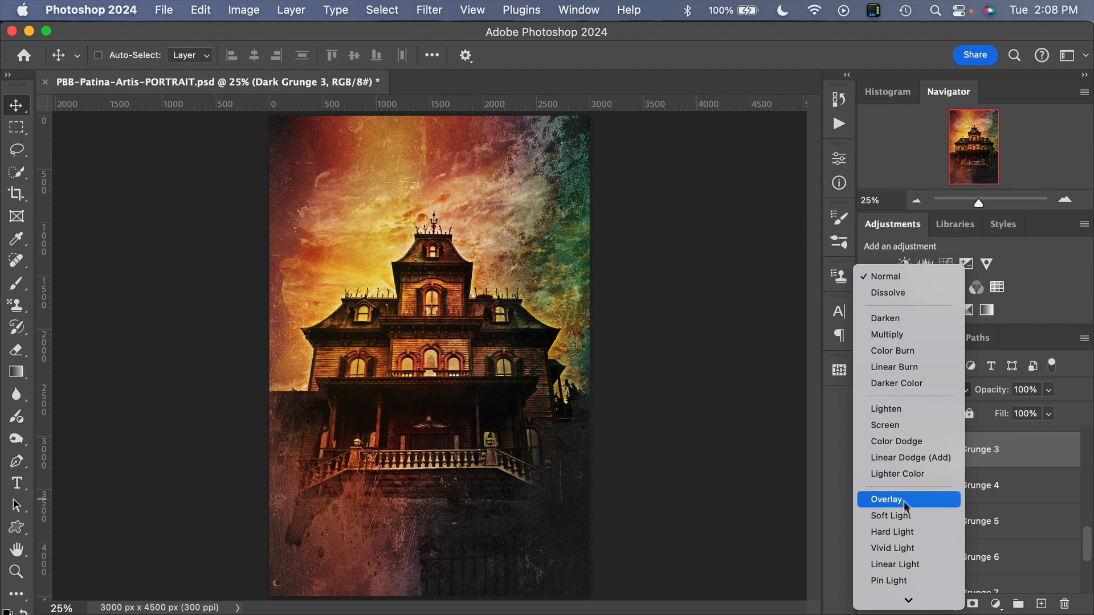
pyautogui.click(904, 516)
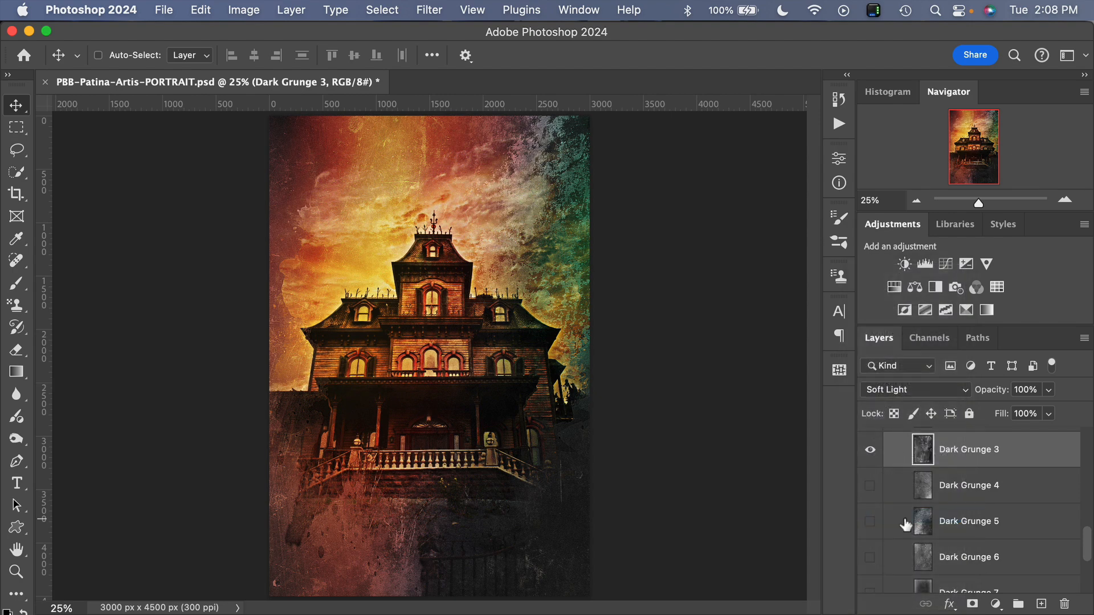
pyautogui.click(920, 390)
pyautogui.click(912, 407)
pyautogui.click(907, 390)
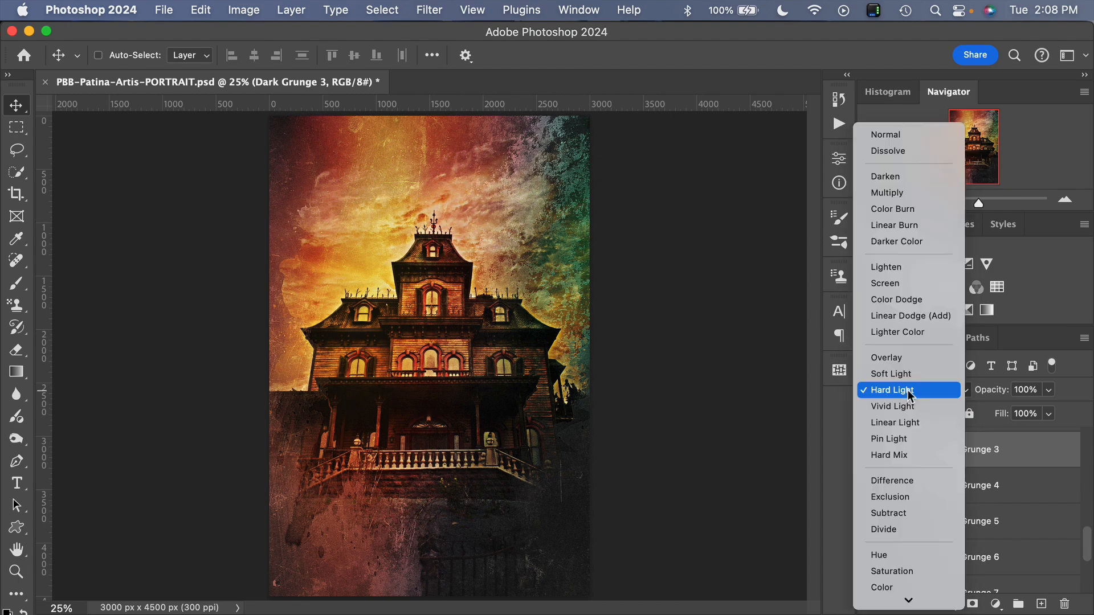
pyautogui.click(887, 134)
# - Turn on Light Grunge 2 after trying Light Grunge 1, and collapse the Grunge Textures group
pyautogui.scroll(10, 975, 488)
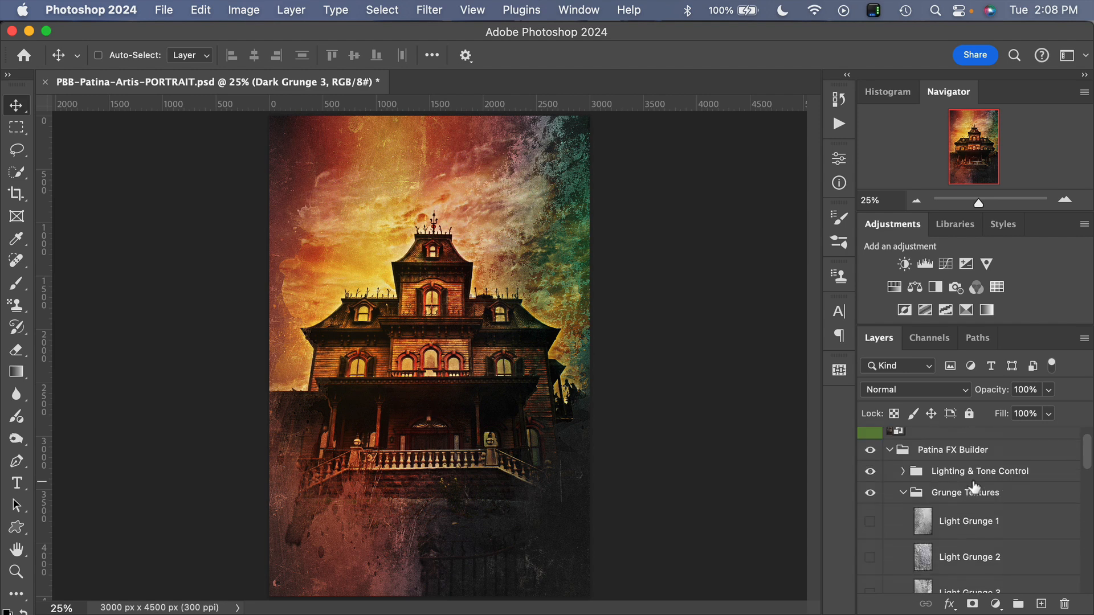
pyautogui.click(905, 475)
pyautogui.scroll(1, 903, 490)
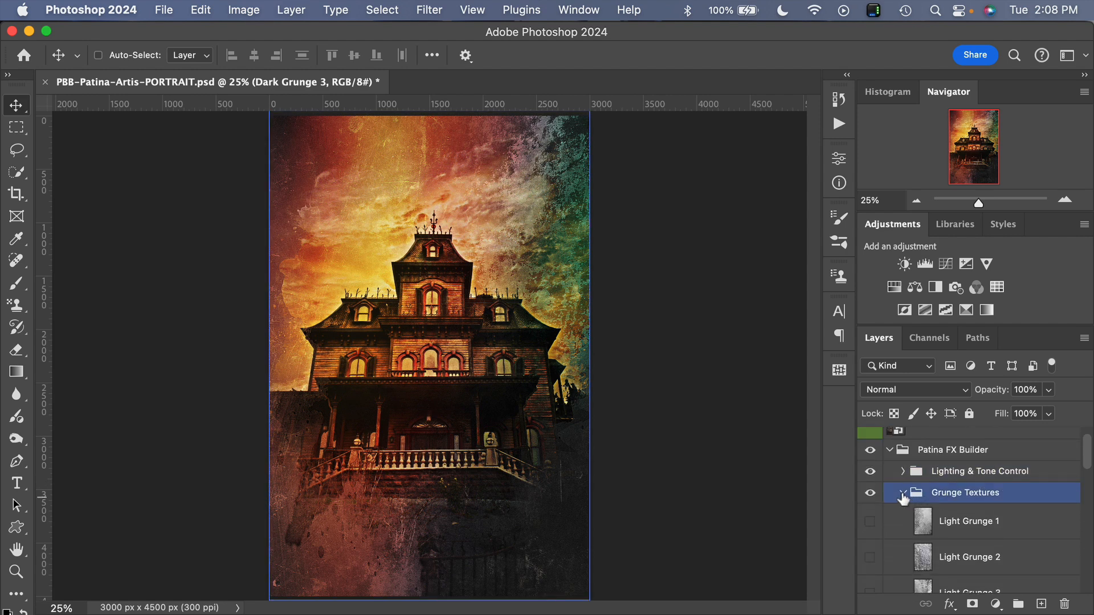
pyautogui.click(870, 522)
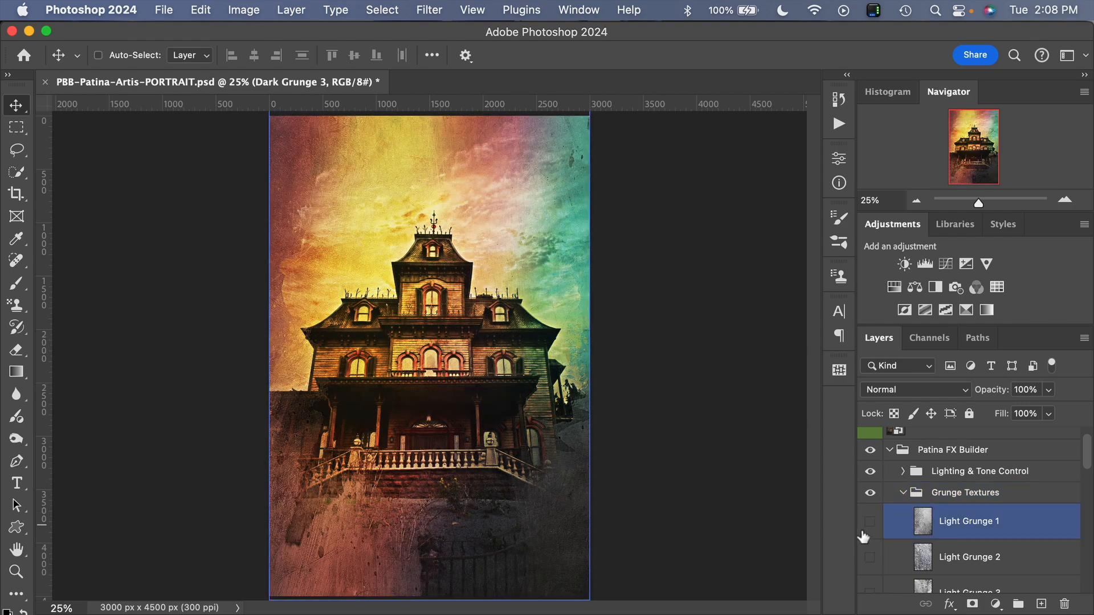
pyautogui.click(869, 522)
pyautogui.click(870, 557)
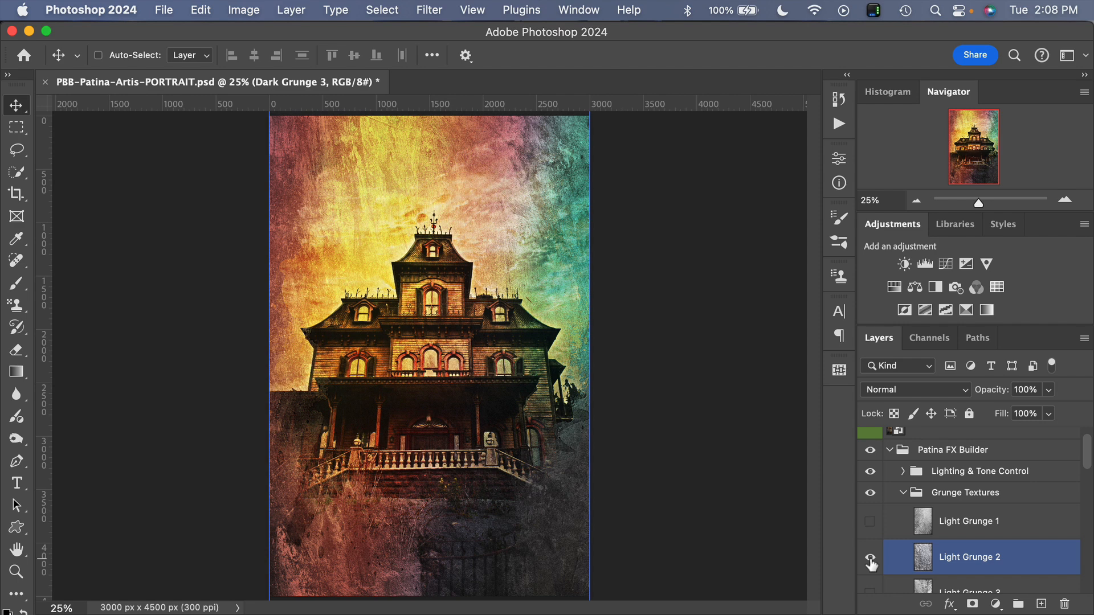
pyautogui.click(905, 493)
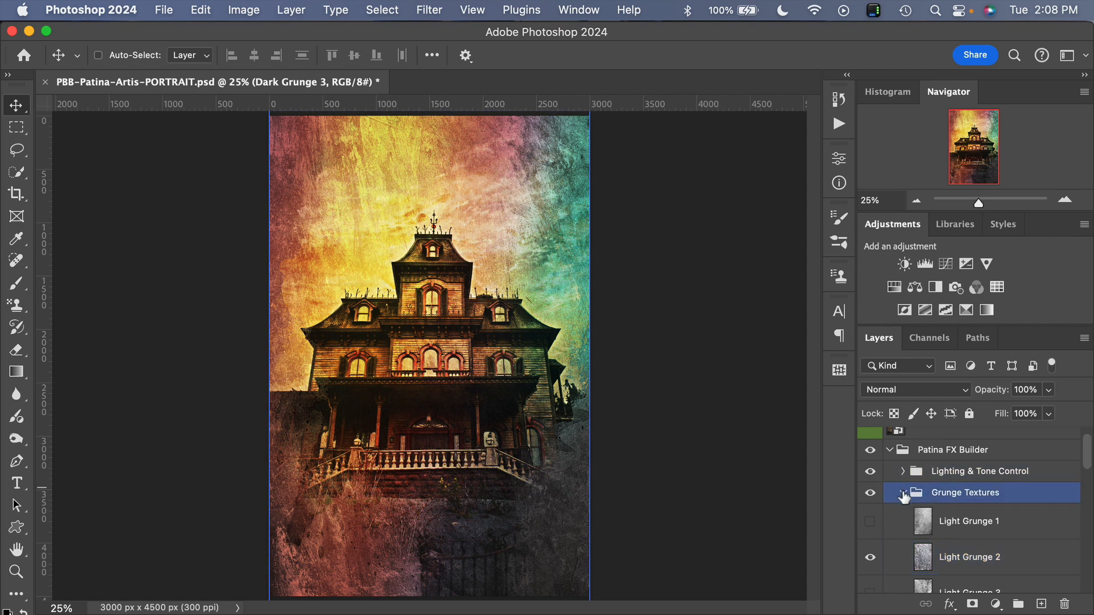
pyautogui.click(903, 494)
# - Expand the Complex Gradients group and browse its gradient layers
pyautogui.click(983, 538)
pyautogui.click(983, 522)
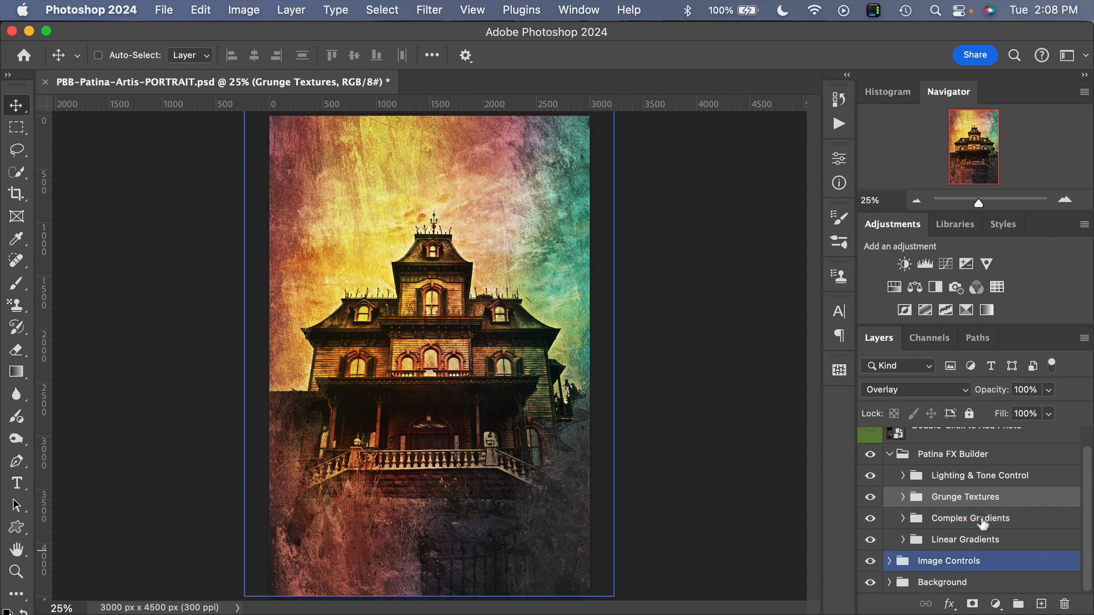
pyautogui.click(982, 524)
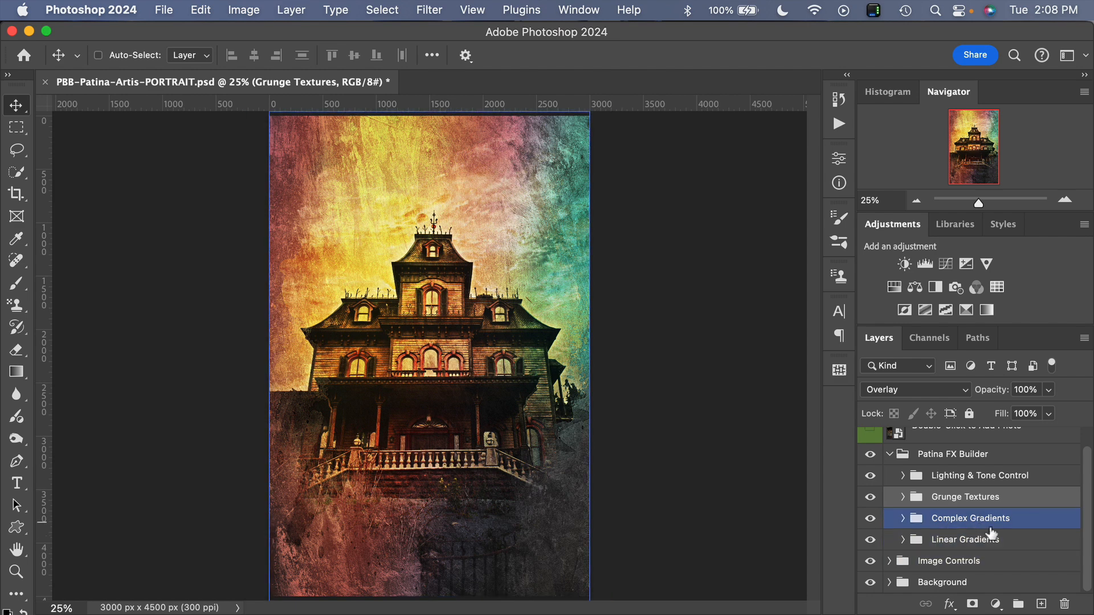
pyautogui.click(902, 519)
pyautogui.scroll(-4, 902, 524)
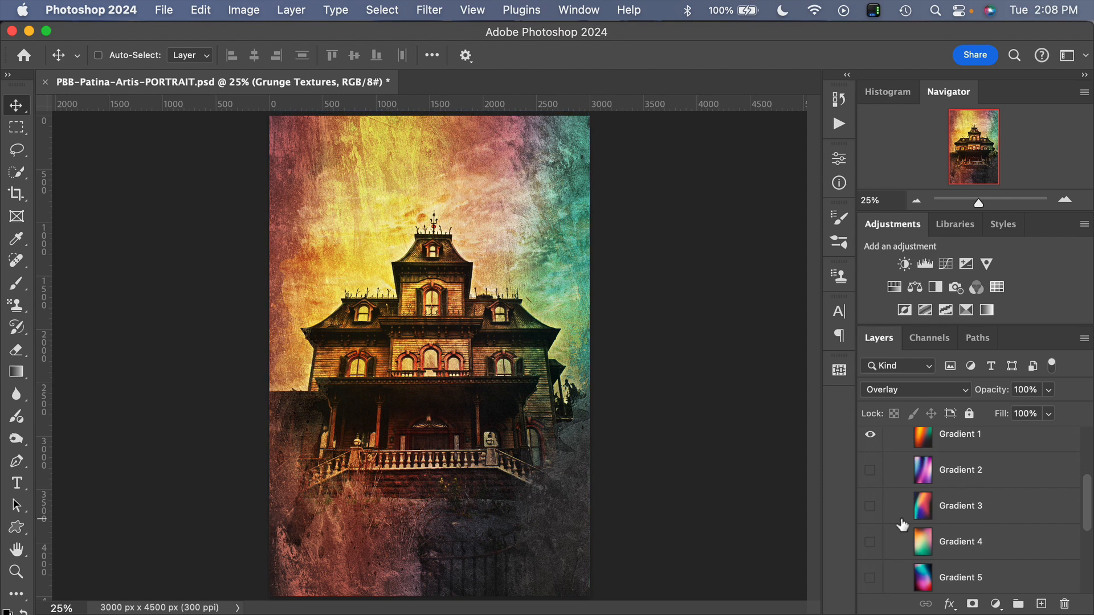
pyautogui.scroll(1, 903, 524)
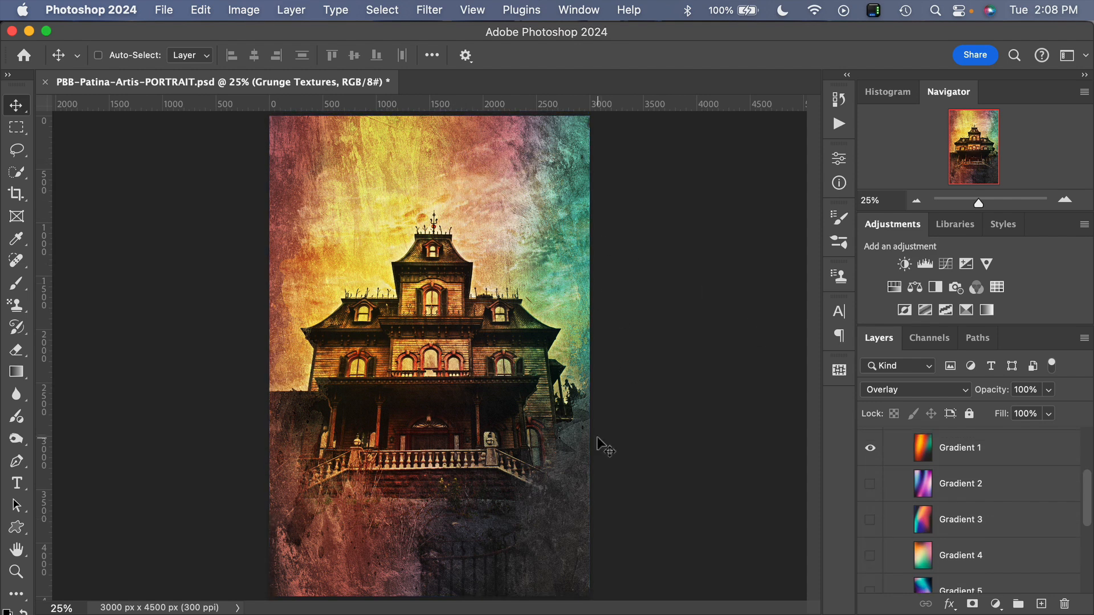
pyautogui.scroll(5, 908, 467)
pyautogui.scroll(-2, 908, 467)
pyautogui.click(912, 463)
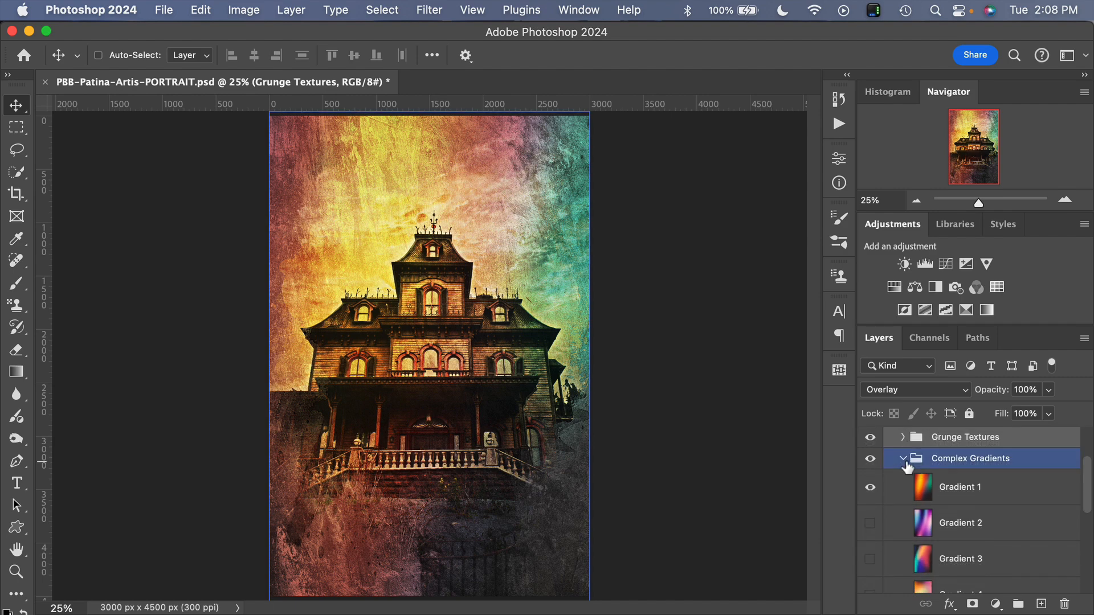
# - Switch the visible complex gradient from Gradient 1 to Gradient 3, trying Gradient 2 in between
pyautogui.click(884, 482)
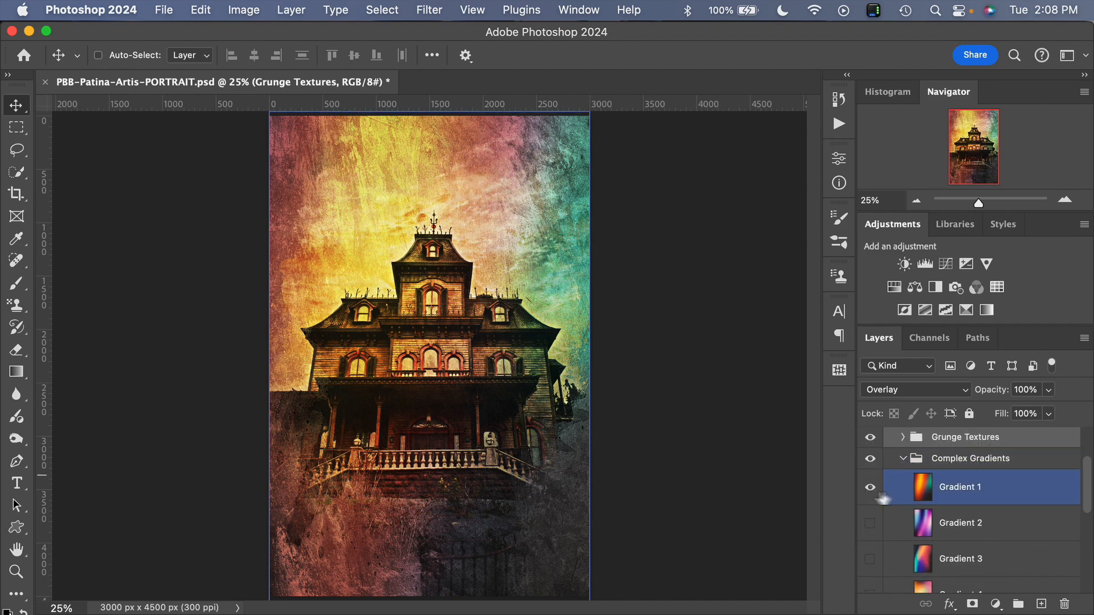
pyautogui.click(869, 490)
pyautogui.click(871, 525)
pyautogui.click(873, 530)
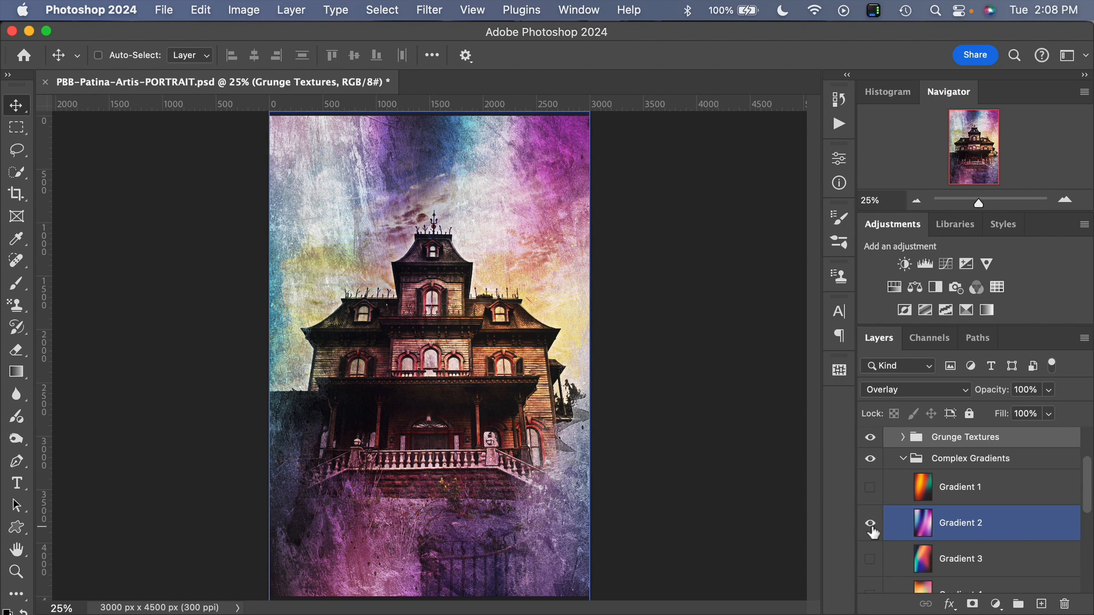
pyautogui.click(870, 524)
pyautogui.click(870, 559)
pyautogui.click(873, 562)
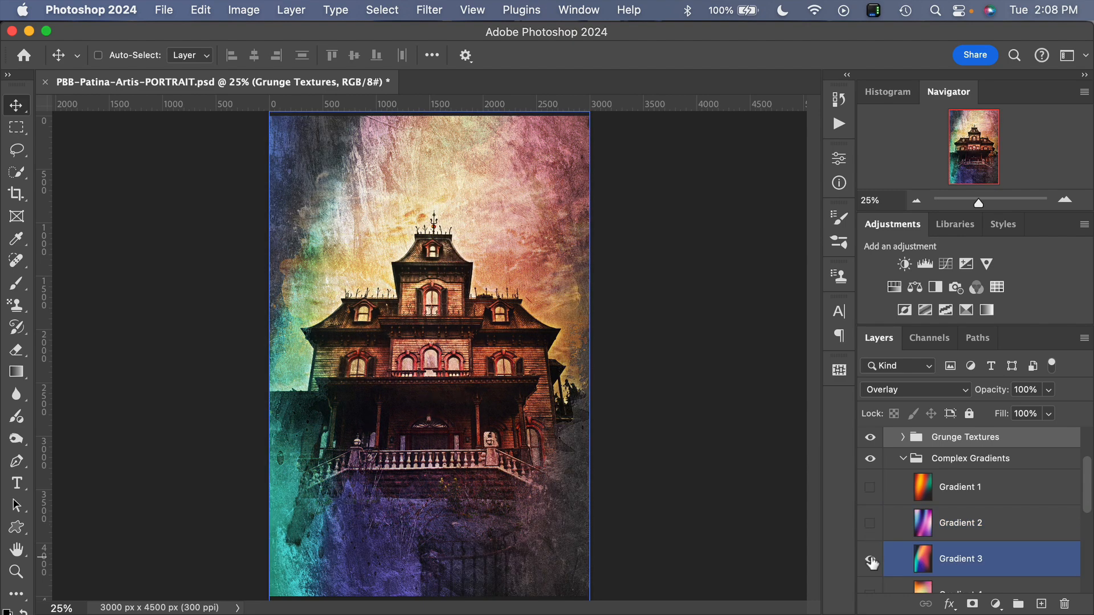
# - Switch the visible complex gradient from Gradient 3 to Gradient 6, trying Gradient 4 and Gradient 5 in between
pyautogui.scroll(-2, 871, 524)
pyautogui.click(872, 488)
pyautogui.click(869, 523)
pyautogui.click(873, 525)
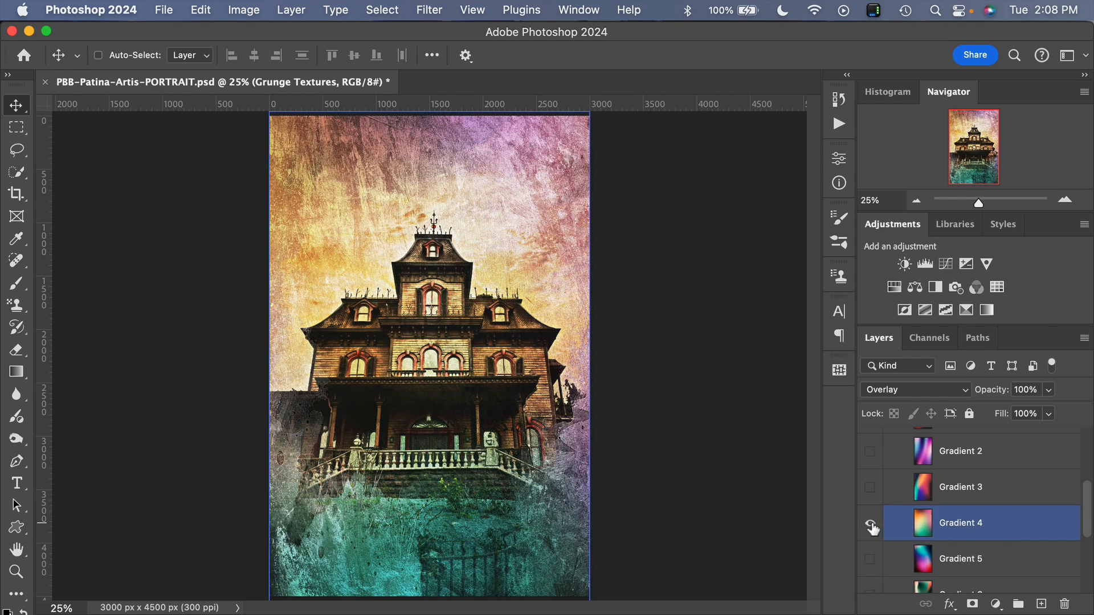
pyautogui.scroll(-2, 872, 520)
pyautogui.click(870, 452)
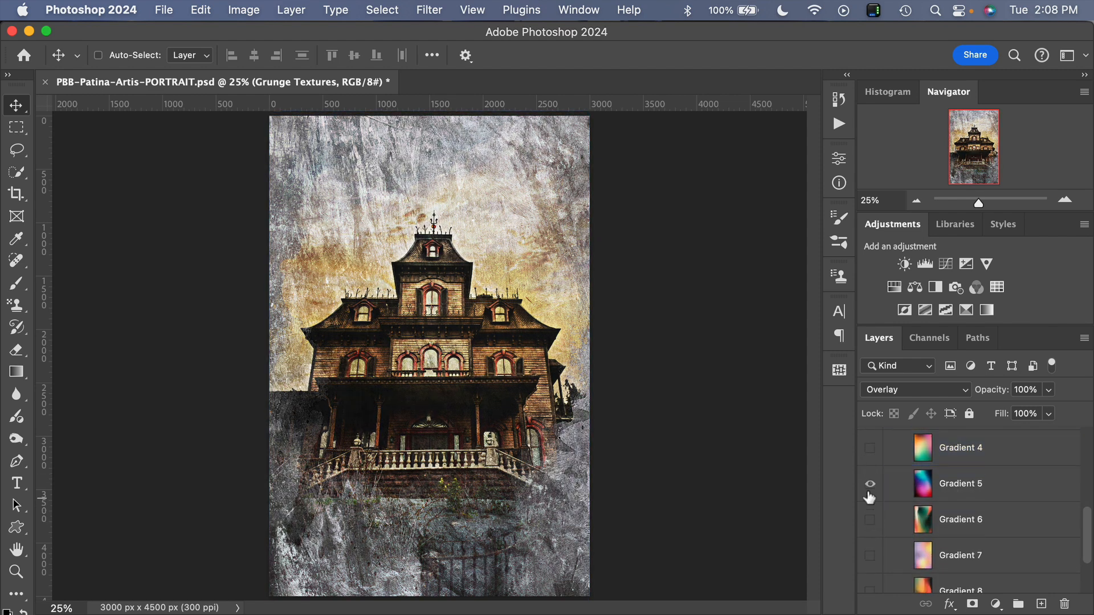
pyautogui.click(870, 485)
pyautogui.click(869, 497)
pyautogui.click(871, 486)
pyautogui.click(871, 520)
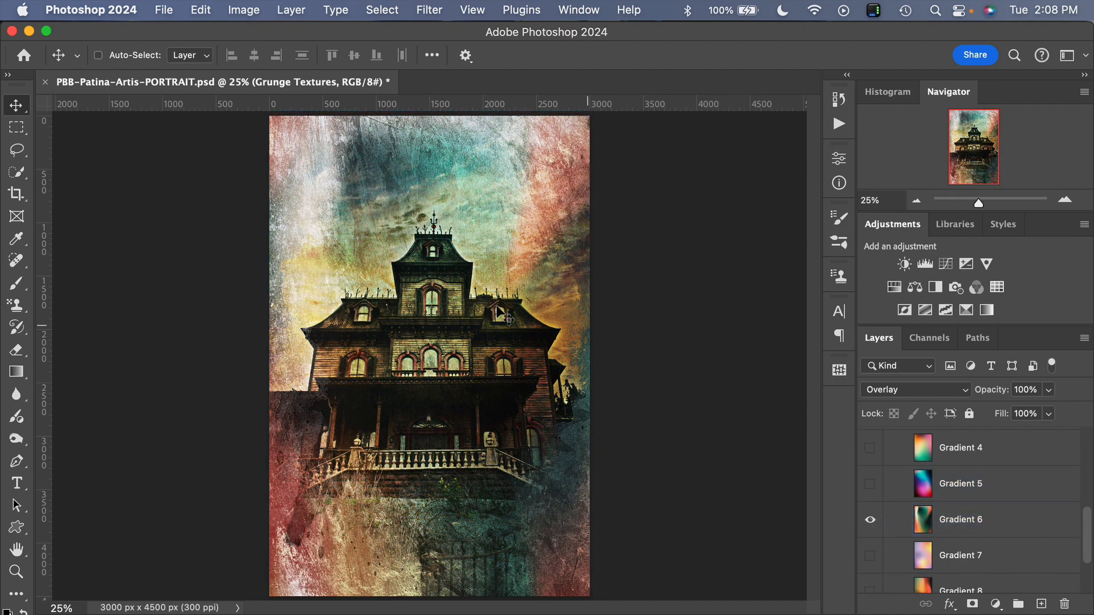
# - Rotate the Gradient 6 layer 90° with Free Transform and rescale it to 150% width and 65.54% height to fill the canvas
pyautogui.click(915, 519)
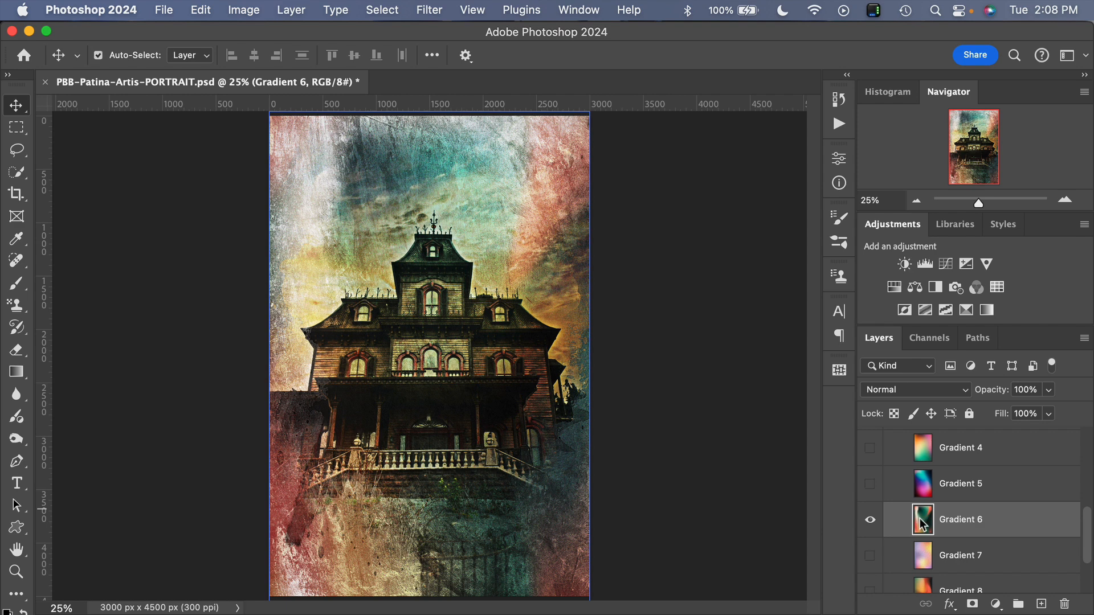
pyautogui.press('super')
pyautogui.press('super+t')
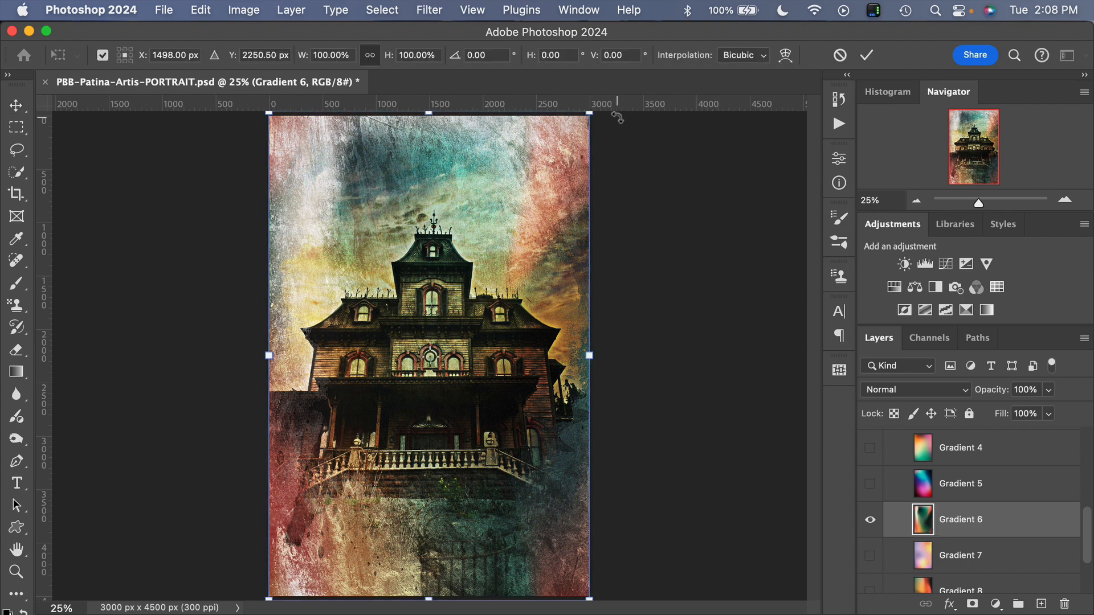
pyautogui.moveTo(617, 117); pyautogui.dragTo(571, 490)
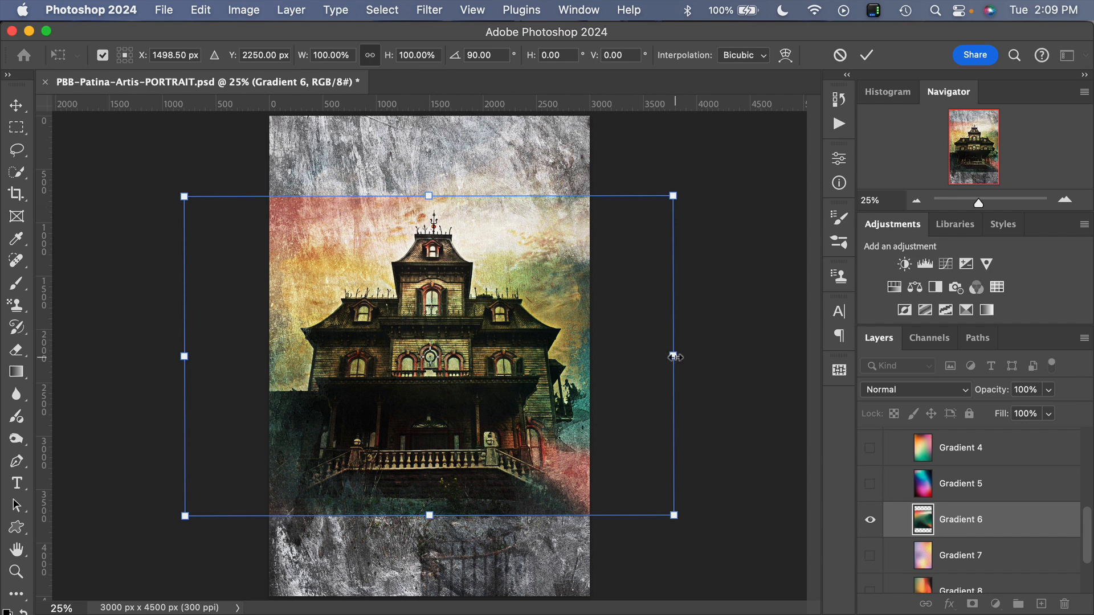
pyautogui.moveTo(674, 357); pyautogui.dragTo(596, 358)
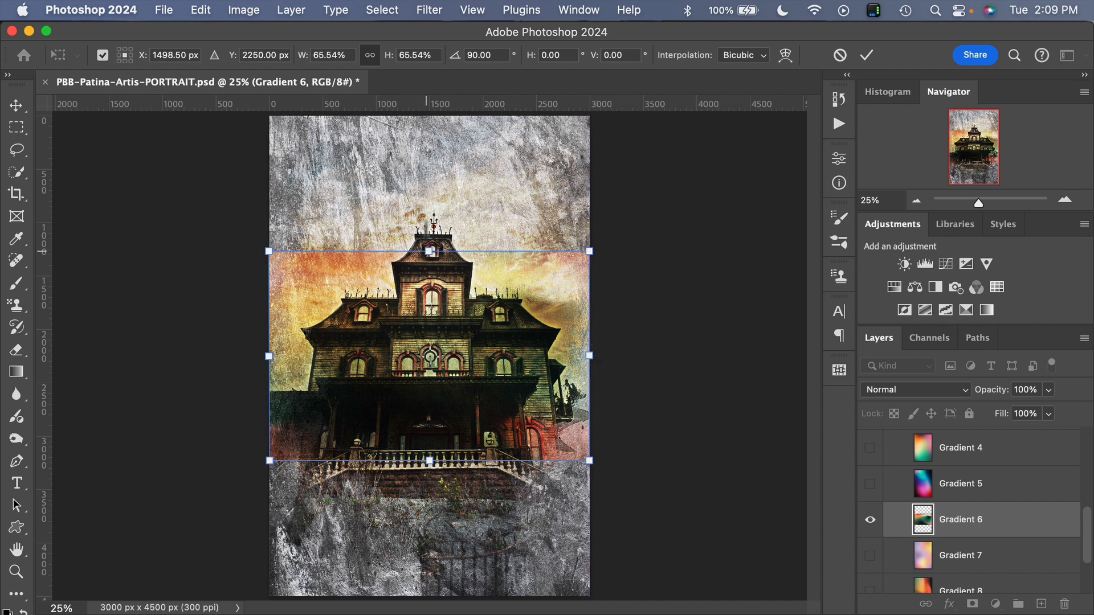
pyautogui.moveTo(429, 252); pyautogui.dragTo(415, 115)
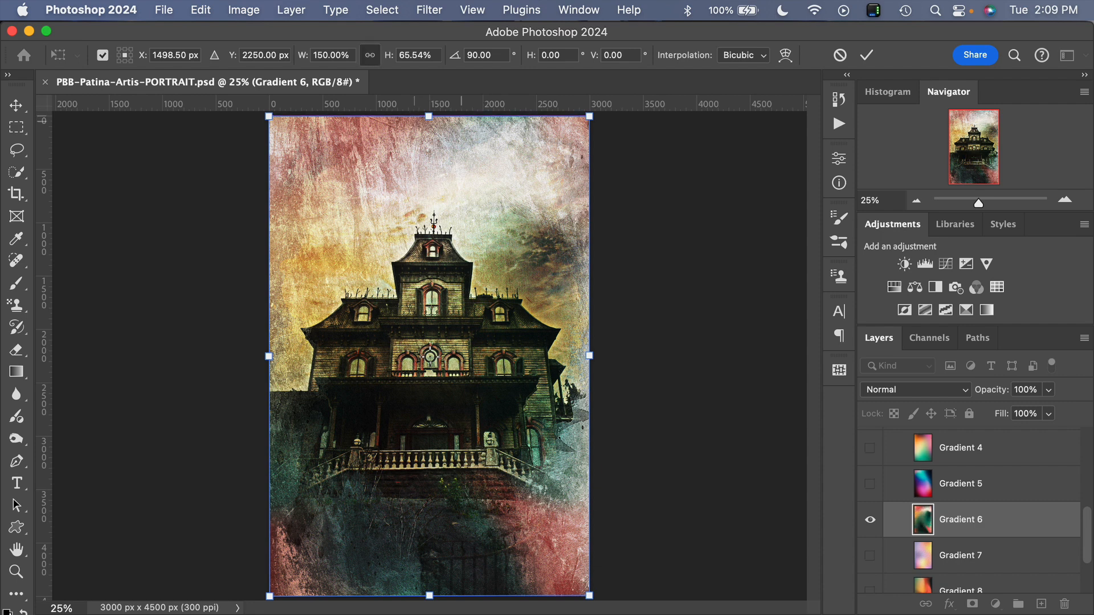
pyautogui.click(866, 55)
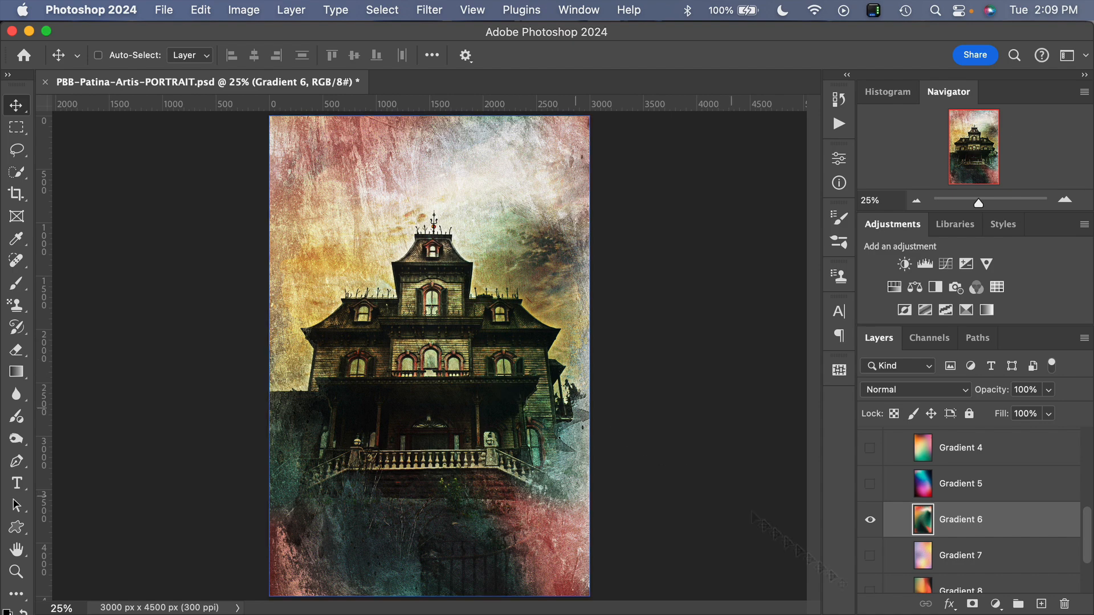
# - Select the Complex Gradients group and examine its blend mode and opacity
pyautogui.moveTo(929, 546)
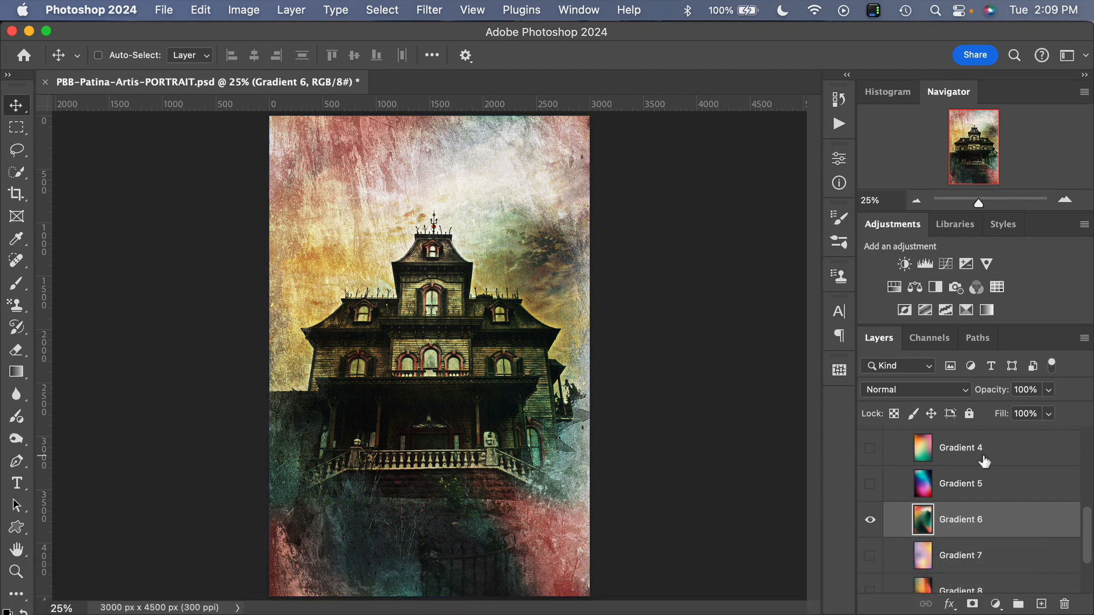
pyautogui.scroll(5, 969, 484)
pyautogui.click(940, 501)
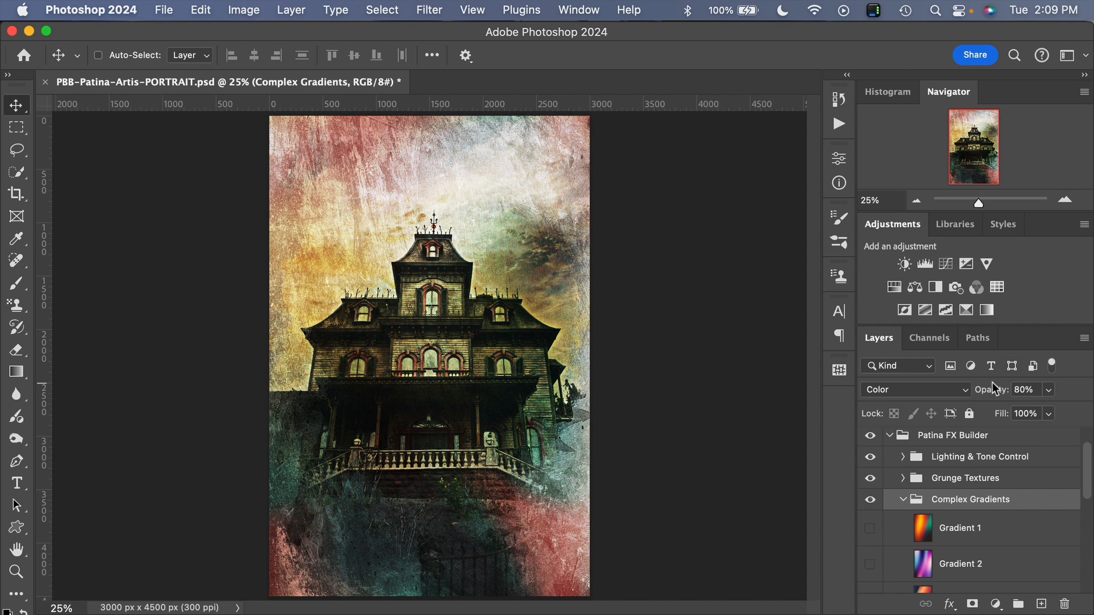
pyautogui.moveTo(991, 389); pyautogui.dragTo(1042, 407)
pyautogui.click(881, 443)
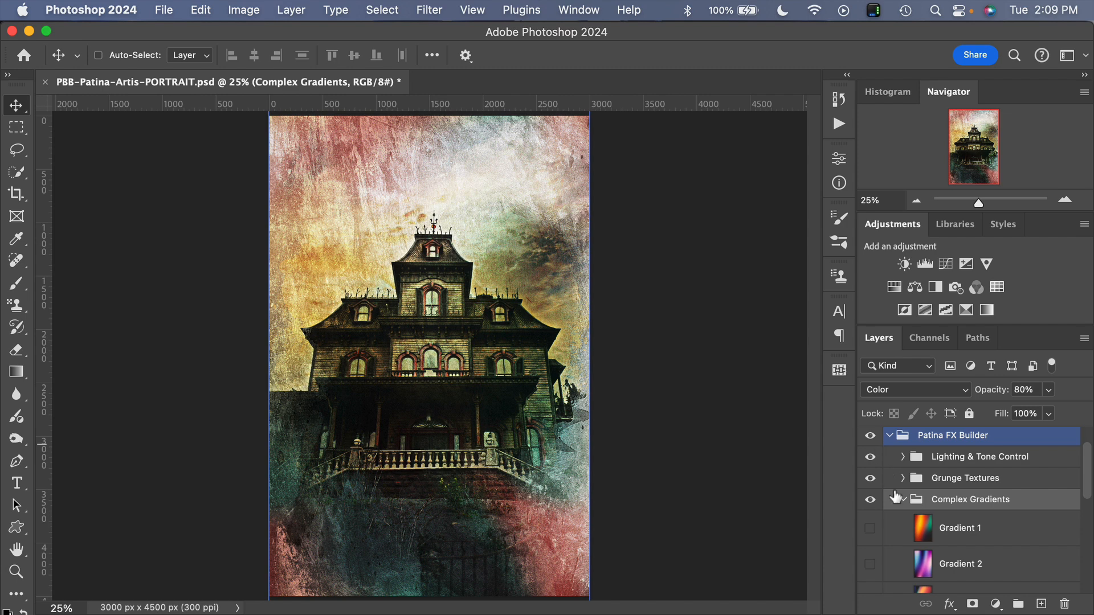
# - Switch the visible complex gradient from Gradient 6 to Gradient 8
pyautogui.scroll(-3, 969, 567)
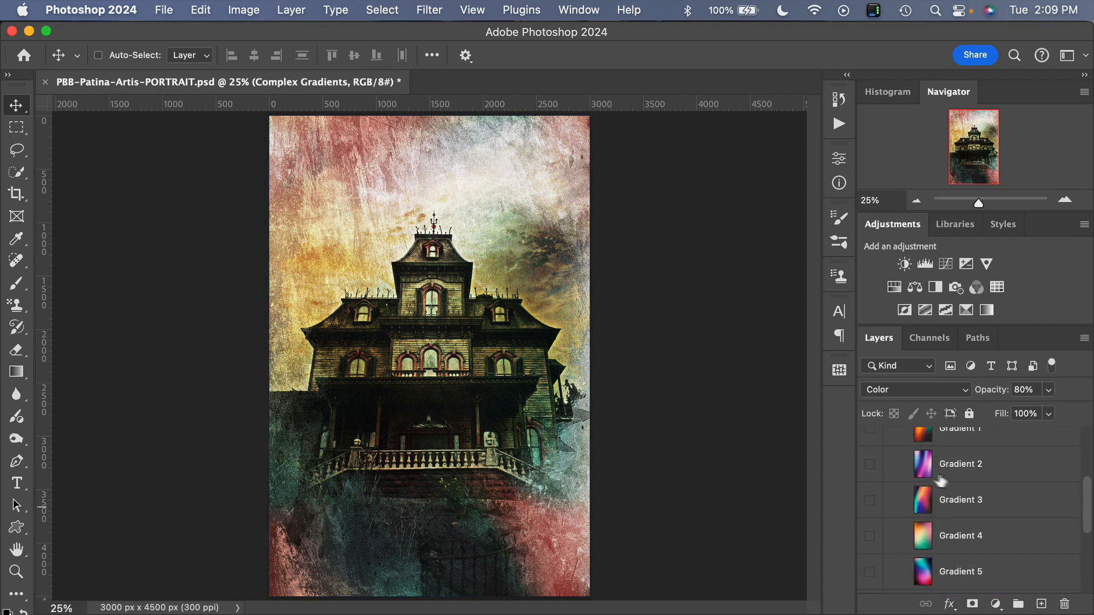
pyautogui.scroll(-5, 940, 481)
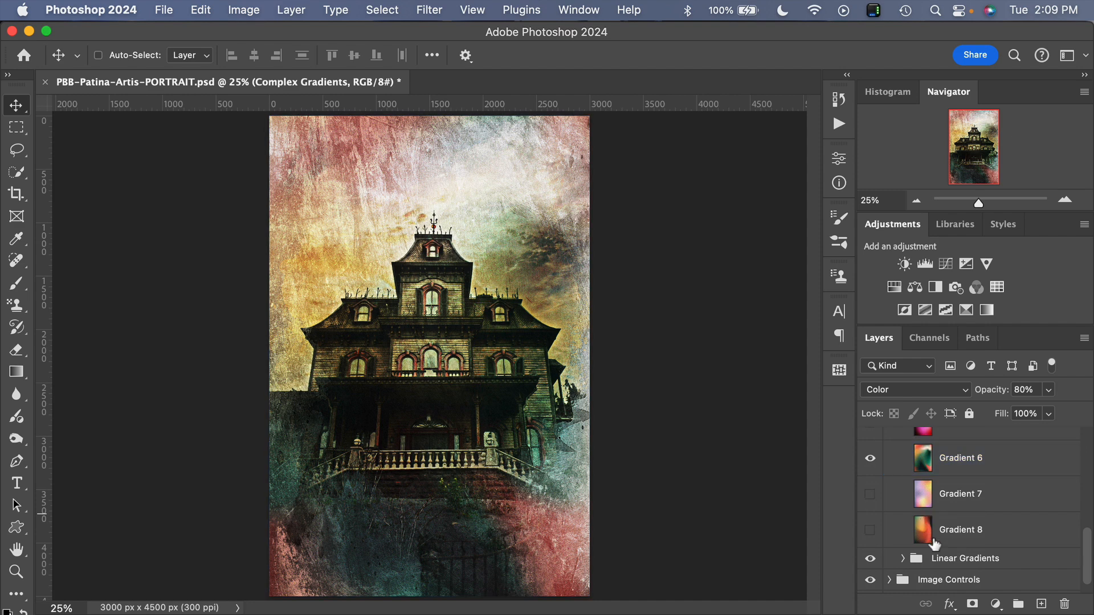
pyautogui.scroll(1, 952, 487)
pyautogui.click(870, 557)
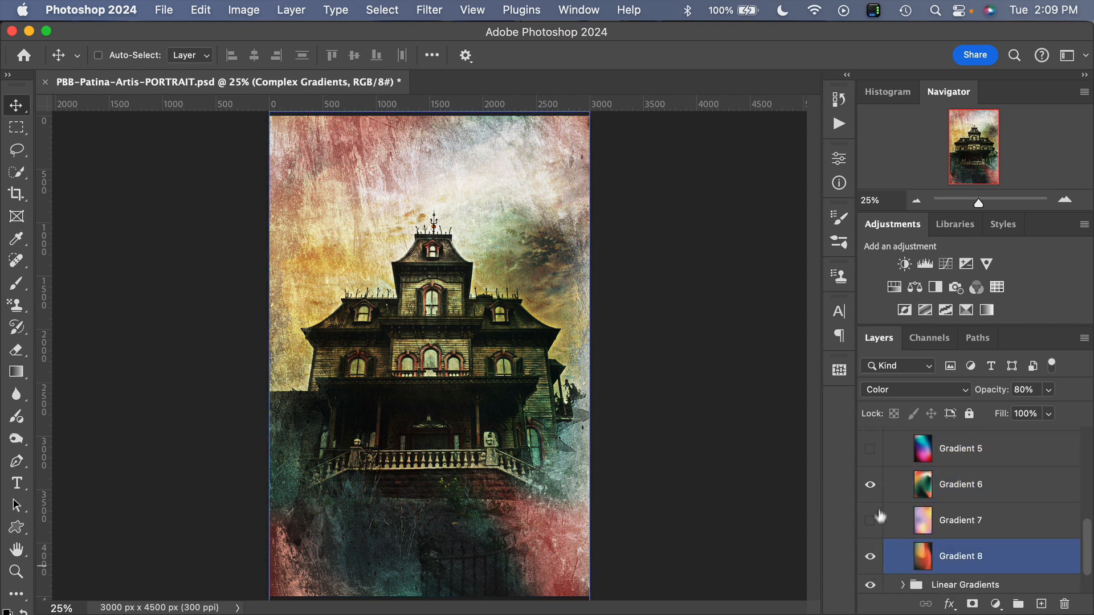
pyautogui.click(869, 487)
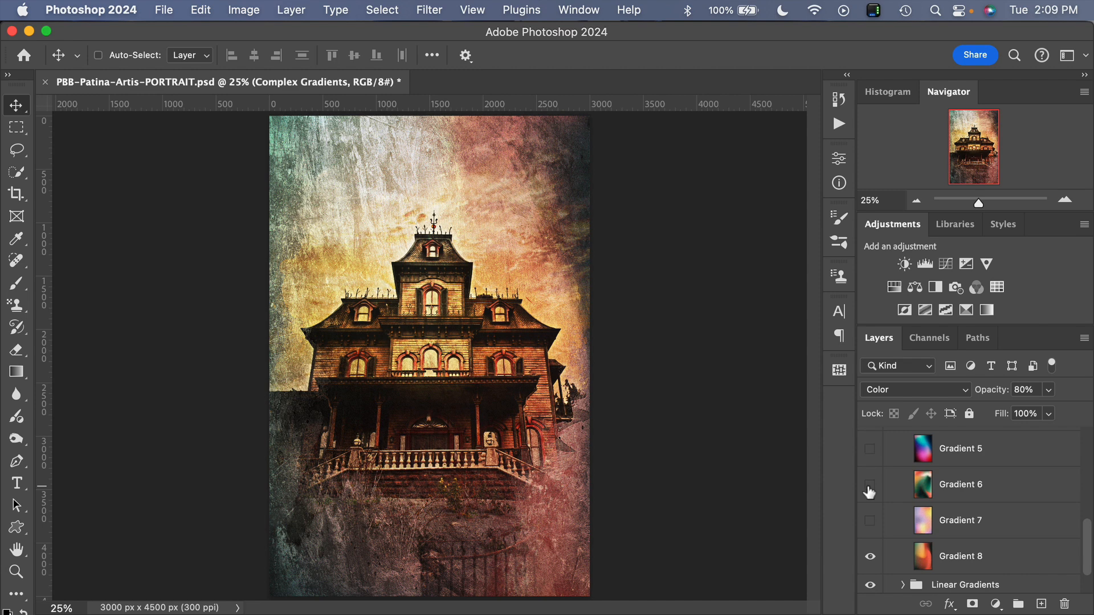
# - Rotate the Gradient 8 layer -90° with Free Transform and rescale it to 150.07% width and 94.48% height to cover the canvas
pyautogui.click(918, 559)
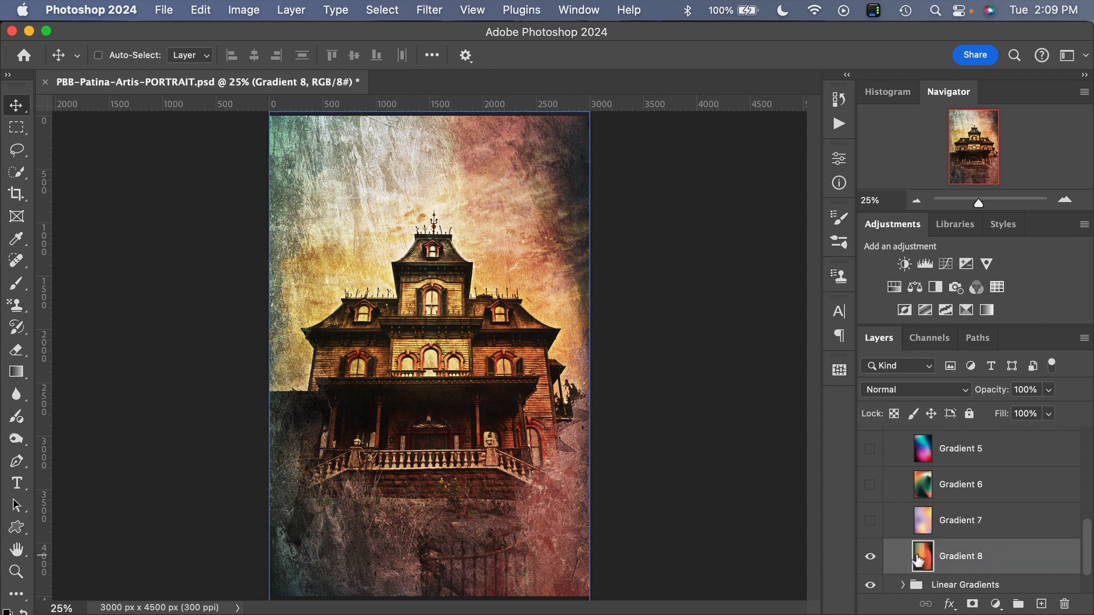
pyautogui.press('super+t')
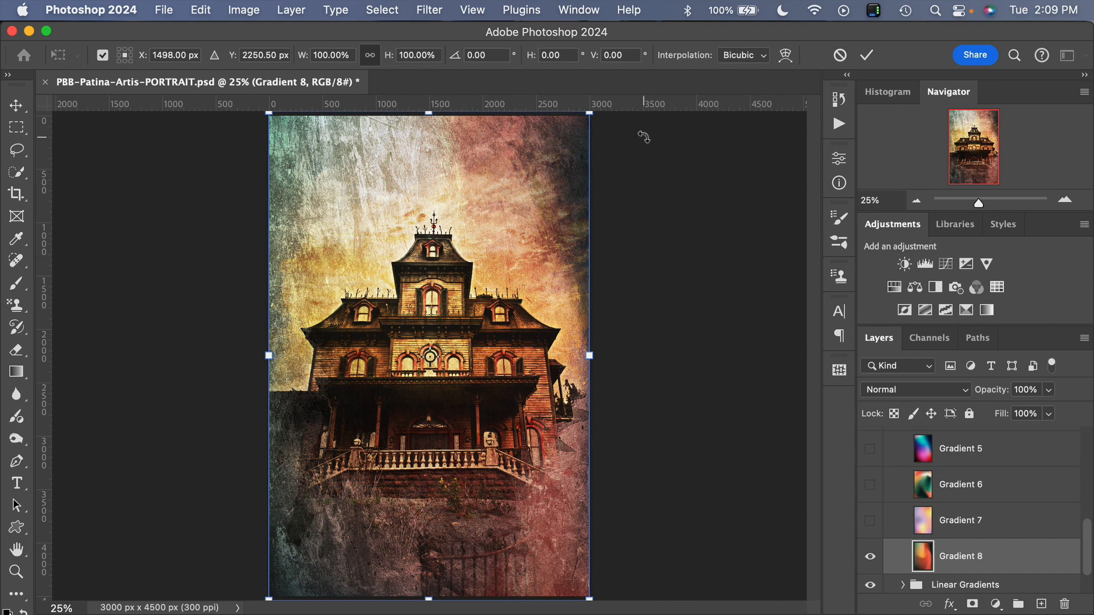
pyautogui.moveTo(643, 137); pyautogui.dragTo(292, 187)
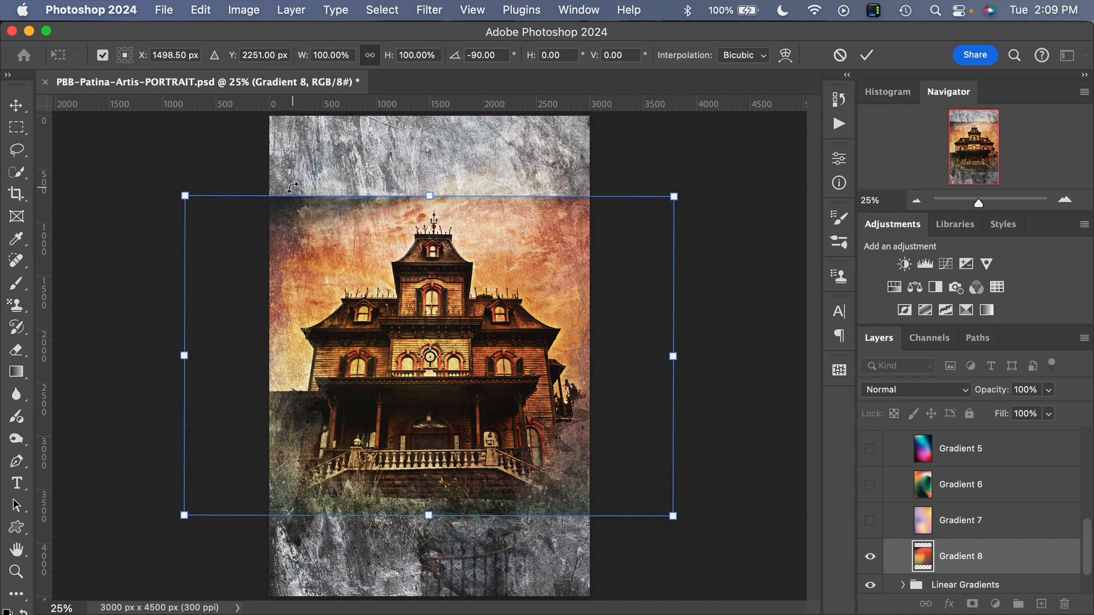
pyautogui.moveTo(429, 195); pyautogui.dragTo(423, 113)
pyautogui.moveTo(672, 357)
pyautogui.mouseDown()
pyautogui.moveTo(591, 358)
pyautogui.moveTo(661, 356)
pyautogui.mouseUp()
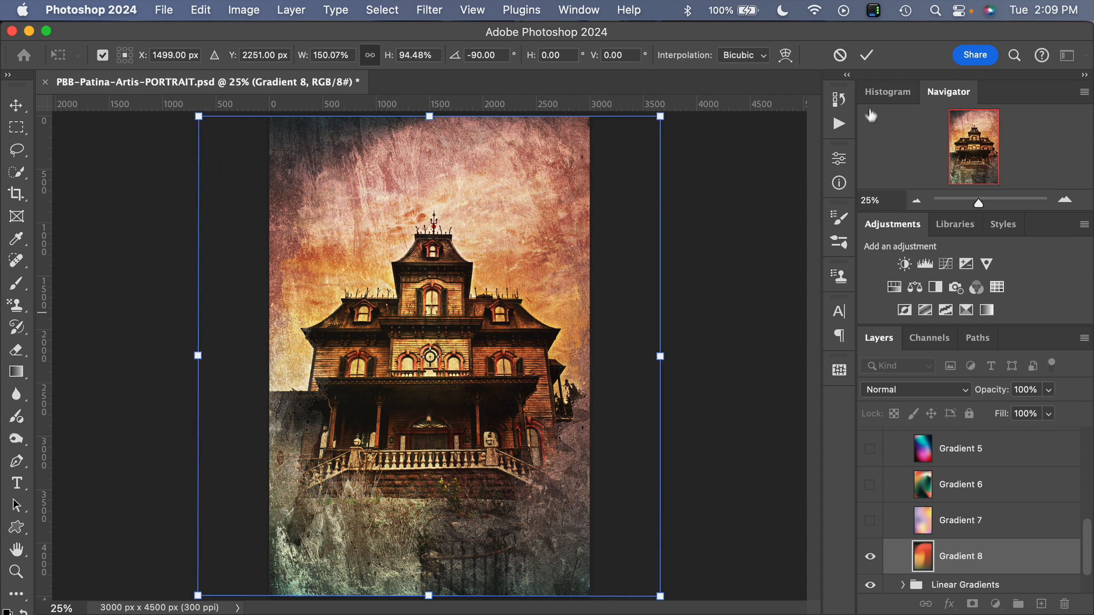
pyautogui.click(867, 55)
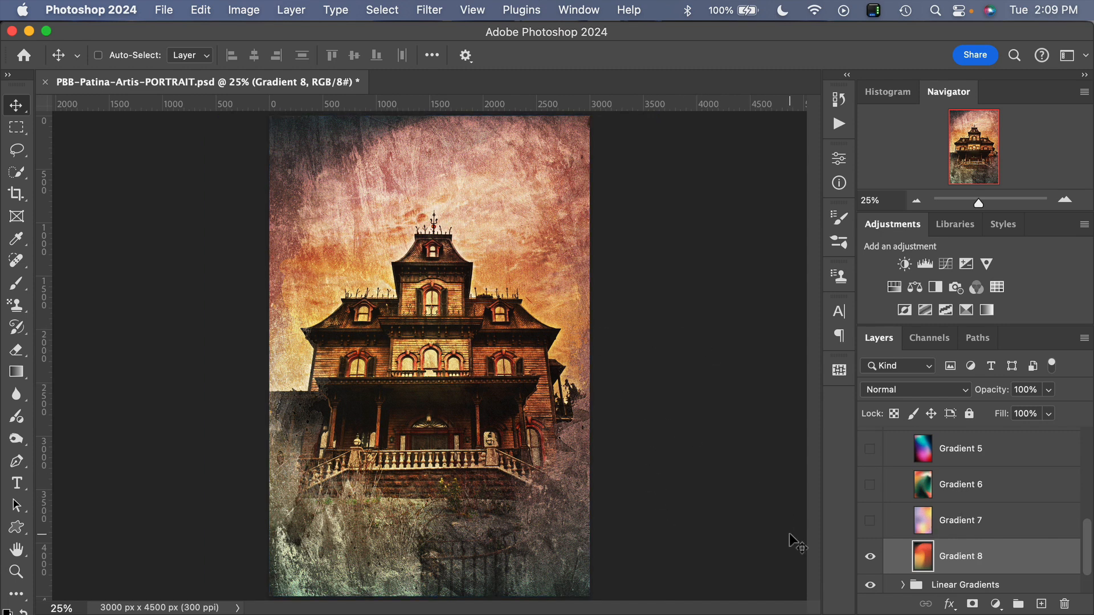
# - Collapse the Complex Gradients group, expand the Linear Gradients group and look through its color layers
pyautogui.scroll(-1, 1015, 529)
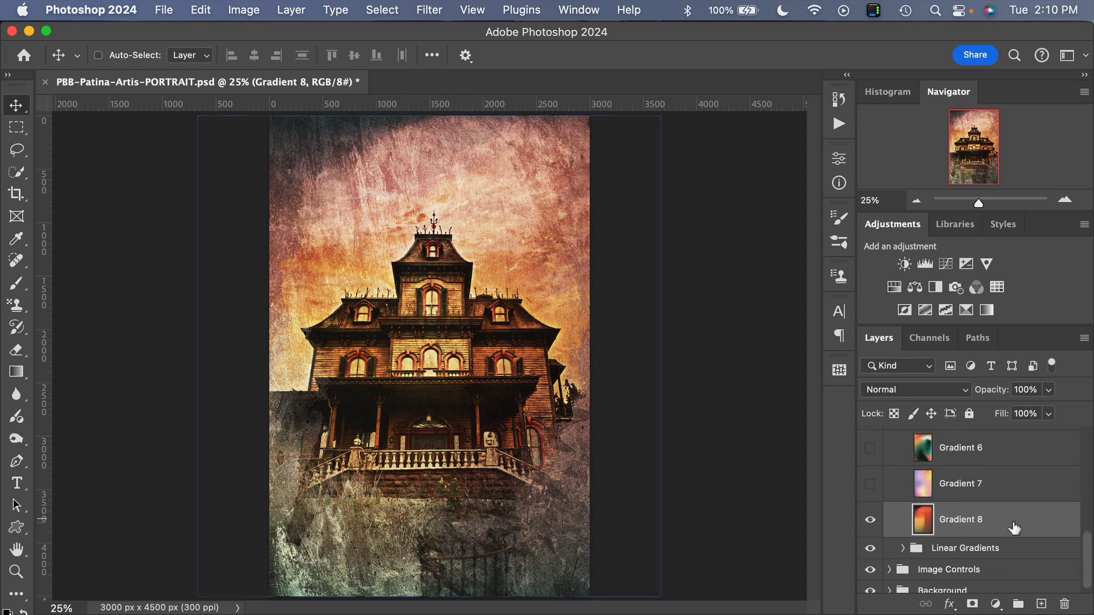
pyautogui.scroll(-1, 1014, 529)
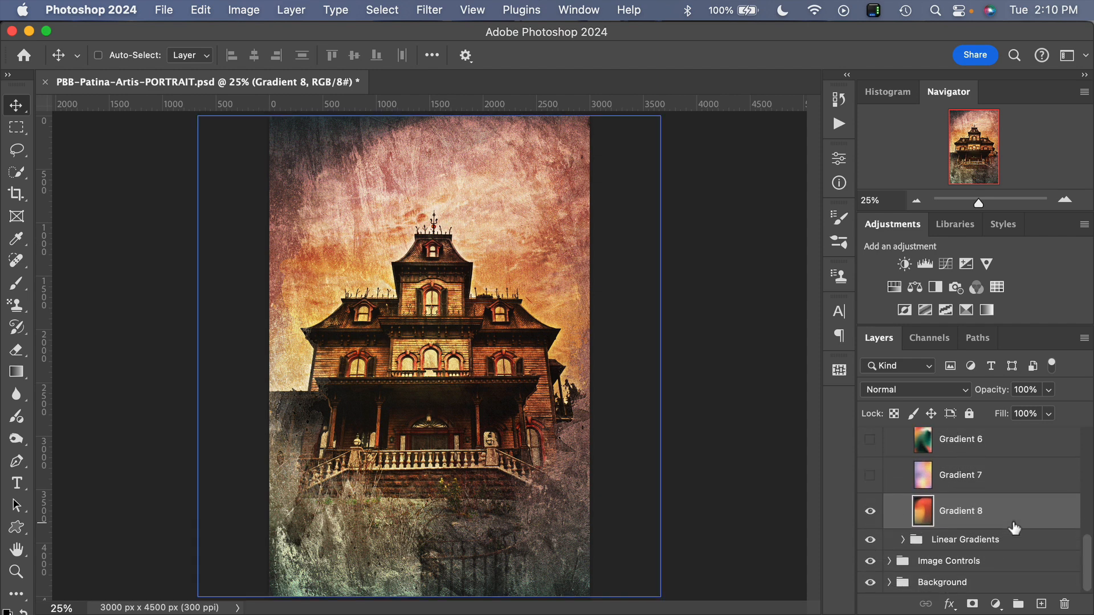
pyautogui.scroll(8, 1014, 529)
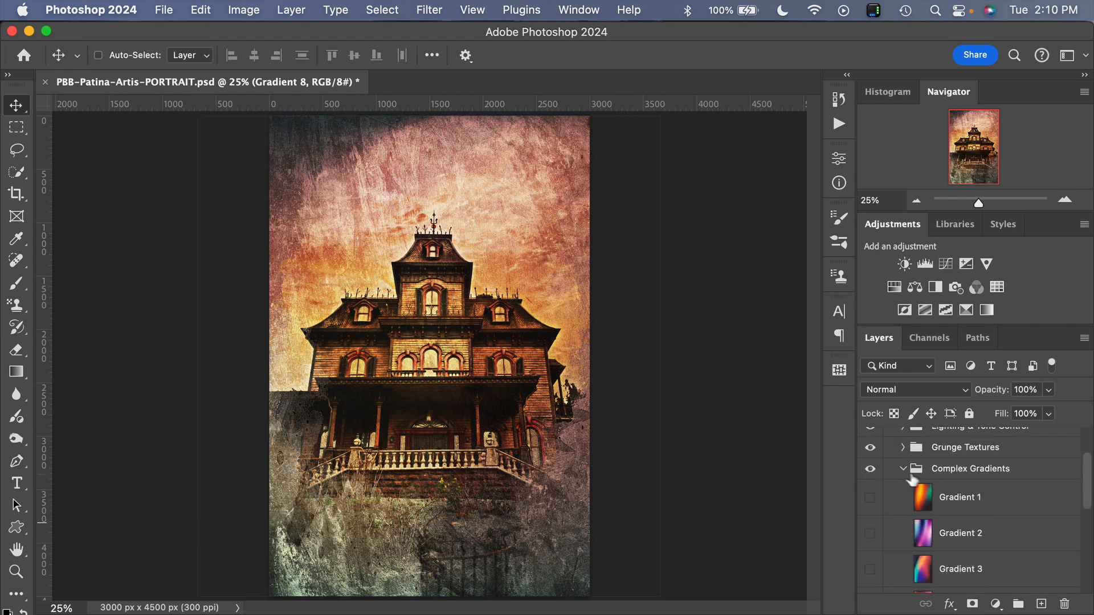
pyautogui.moveTo(911, 480); pyautogui.dragTo(908, 545)
pyautogui.click(904, 541)
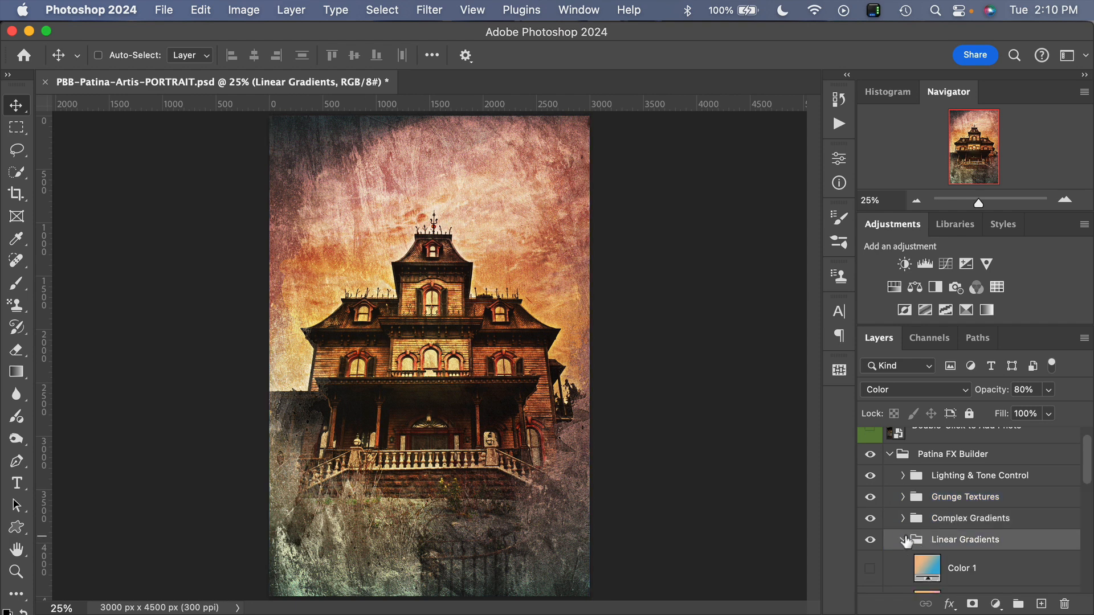
pyautogui.scroll(-8, 945, 550)
pyautogui.scroll(-2, 944, 550)
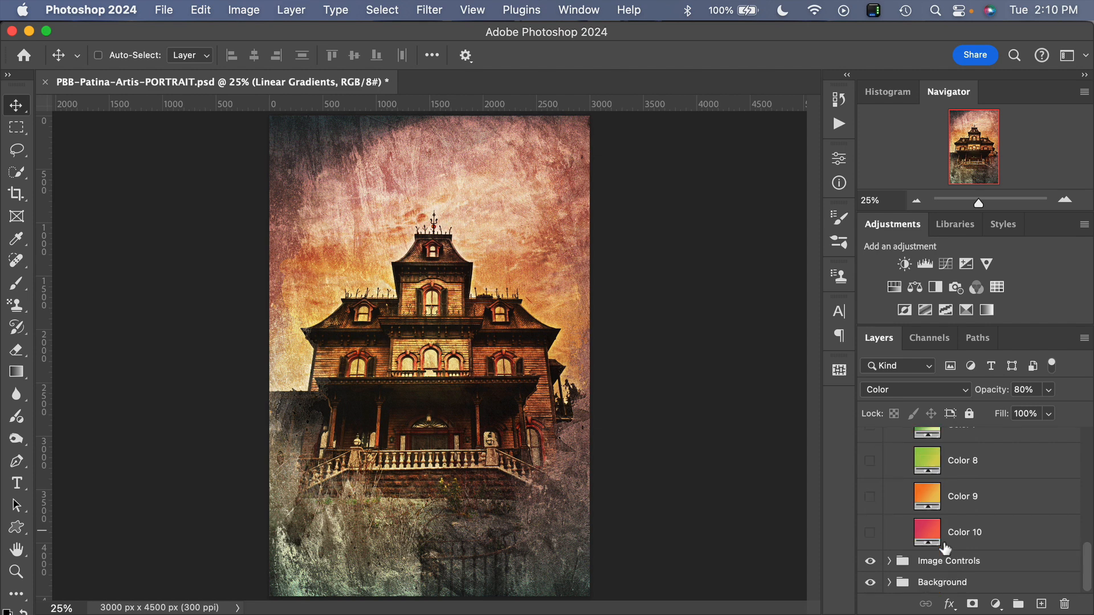
pyautogui.scroll(10, 944, 550)
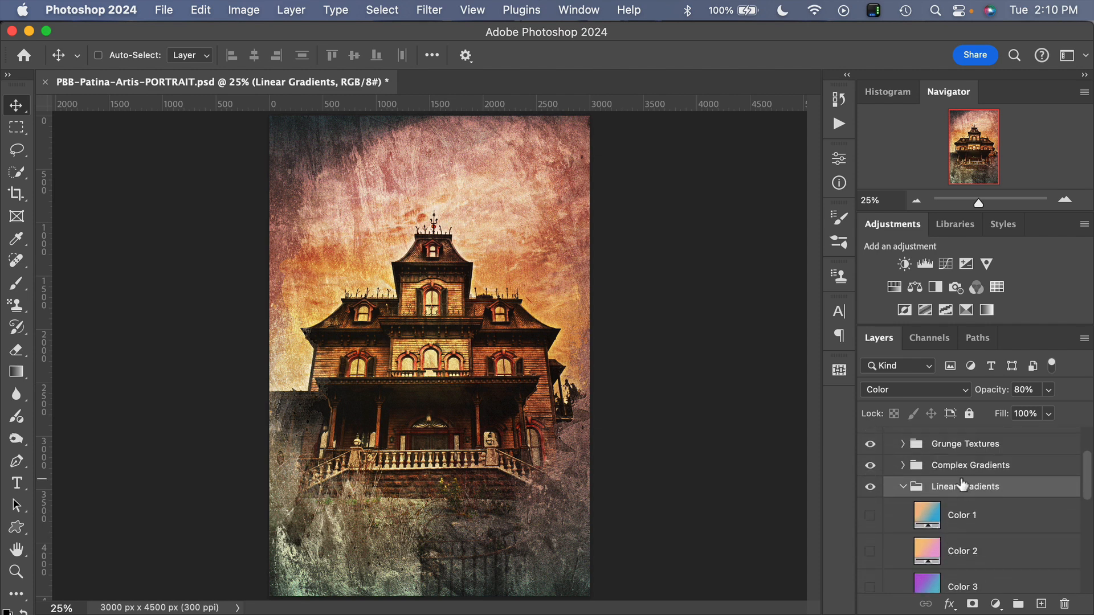
# - Hide the Complex Gradients group and preview the Color 1, Color 2 and Color 3 linear gradients one at a time
pyautogui.moveTo(962, 485); pyautogui.dragTo(879, 476)
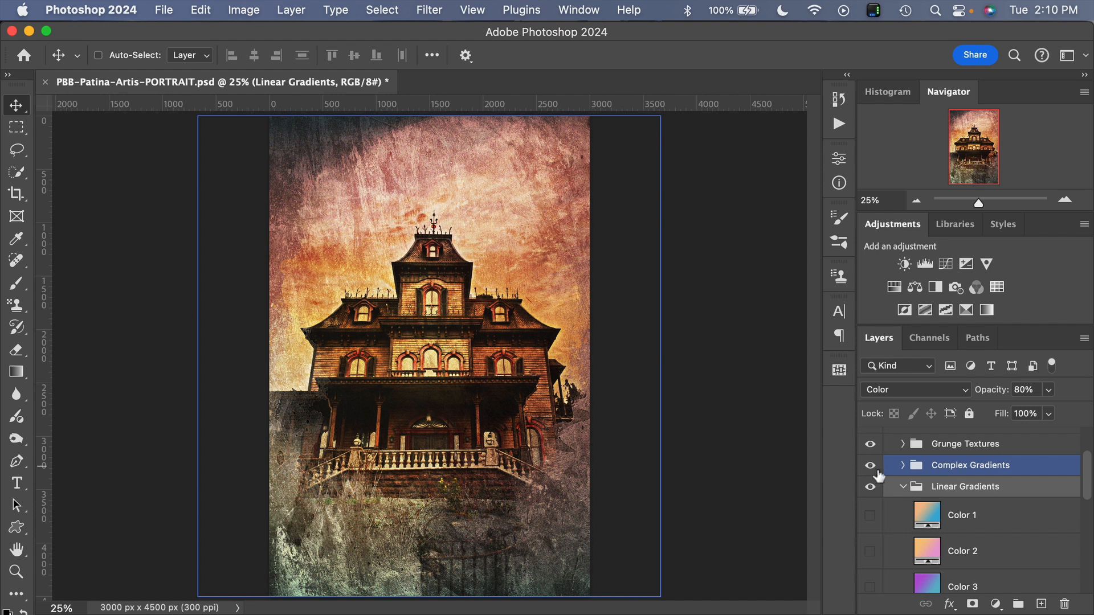
pyautogui.click(872, 467)
pyautogui.click(870, 515)
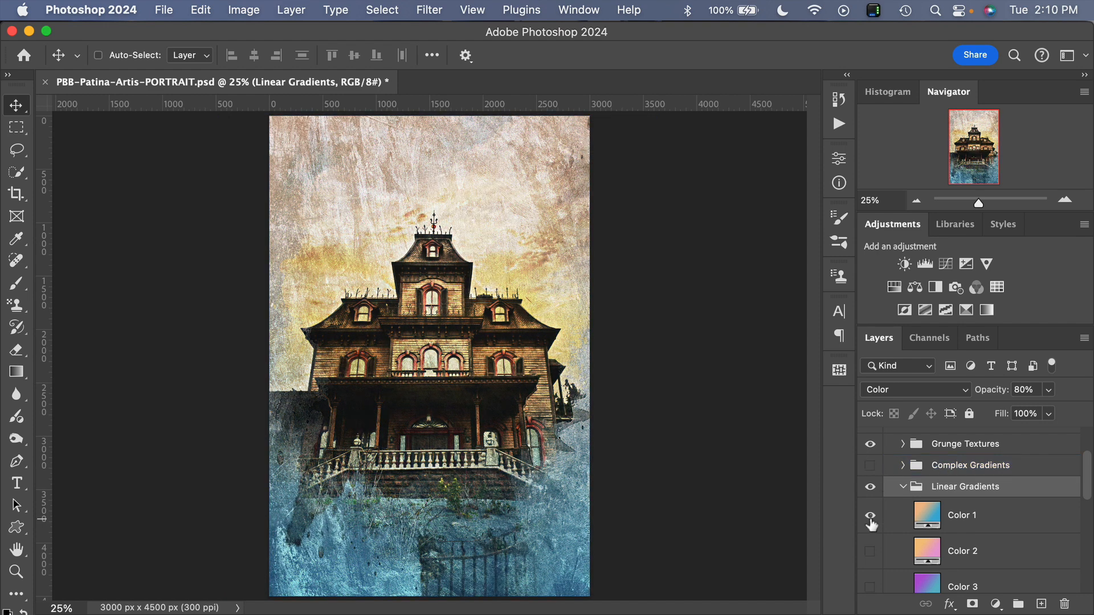
pyautogui.click(870, 515)
pyautogui.click(870, 551)
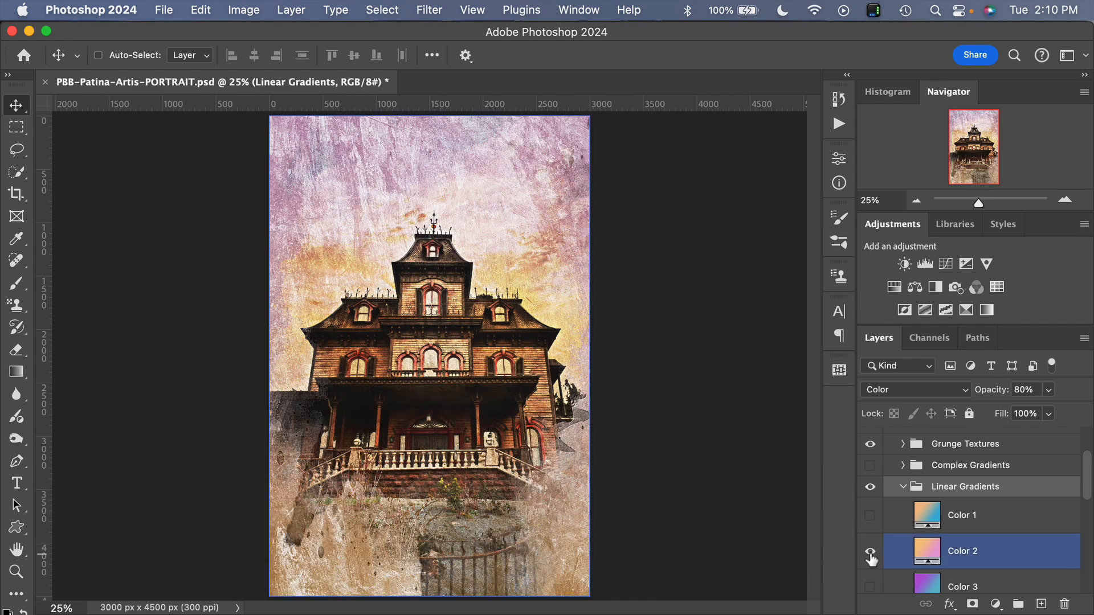
pyautogui.click(871, 561)
pyautogui.click(871, 587)
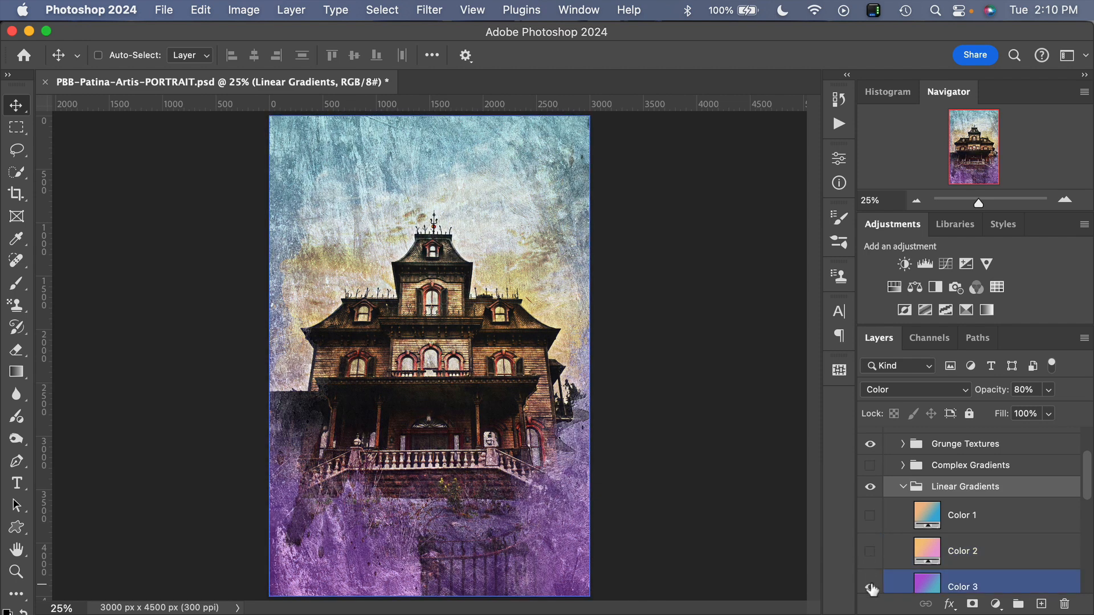
pyautogui.click(871, 588)
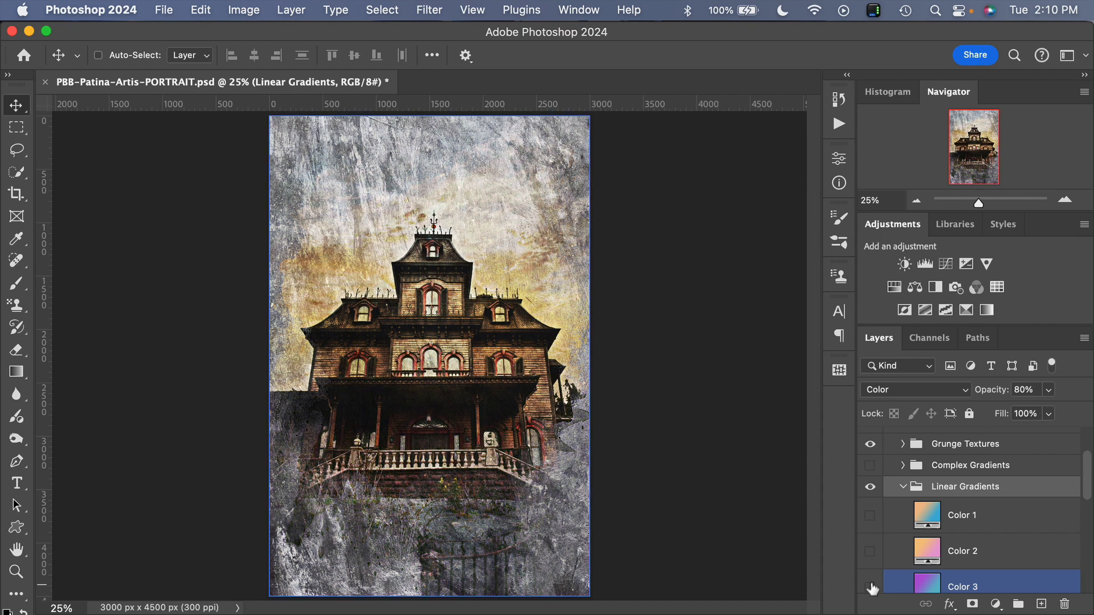
# - Make the Complex Gradients group visible again, and hide and collapse the Linear Gradients group
pyautogui.click(870, 465)
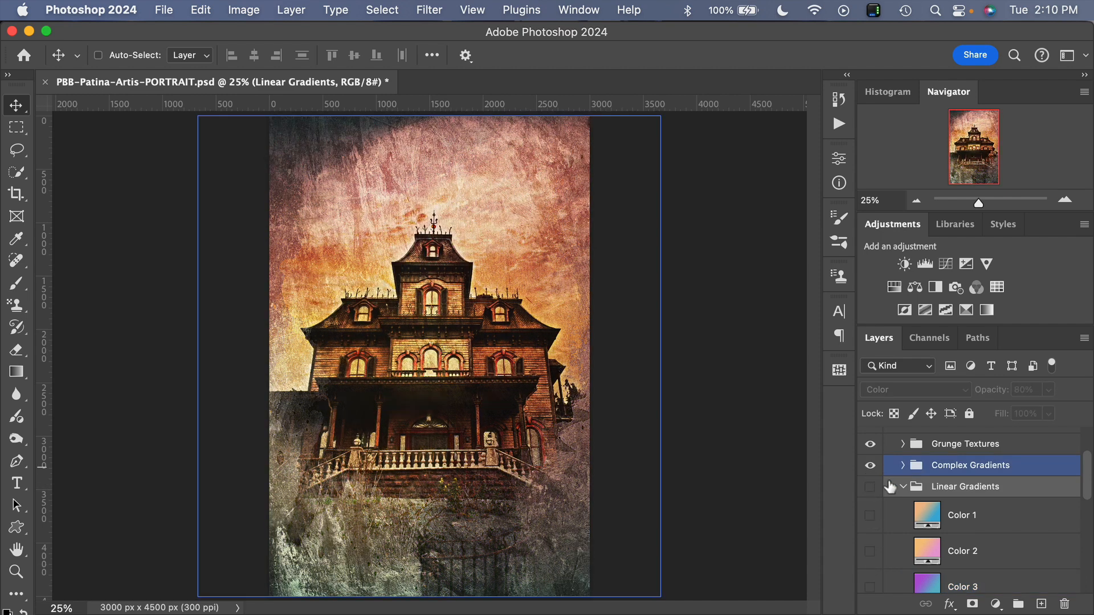
pyautogui.click(901, 488)
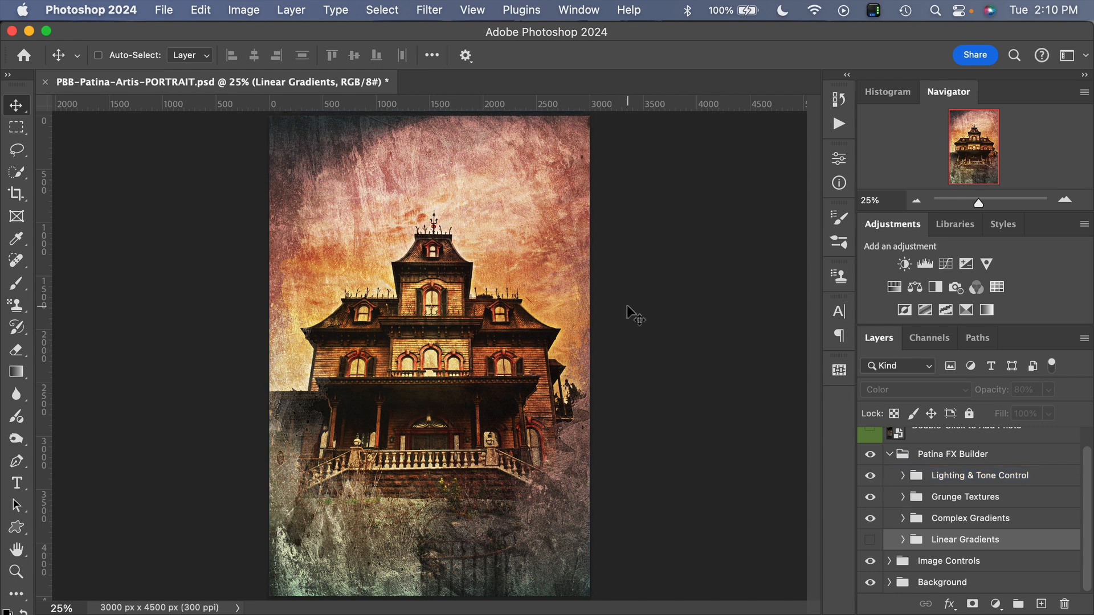
pyautogui.click(939, 500)
pyautogui.click(986, 540)
pyautogui.click(945, 561)
pyautogui.click(969, 581)
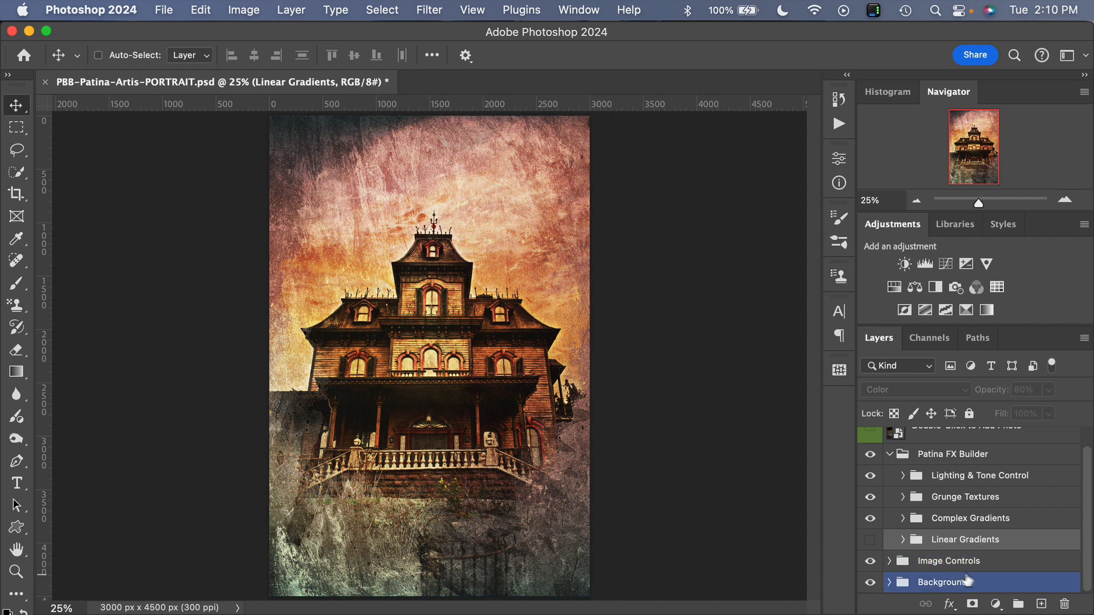
# - Expand the Image Controls group and examine its Outlines, Grunge Tones and Grunge Effect layers
pyautogui.click(936, 566)
pyautogui.click(889, 561)
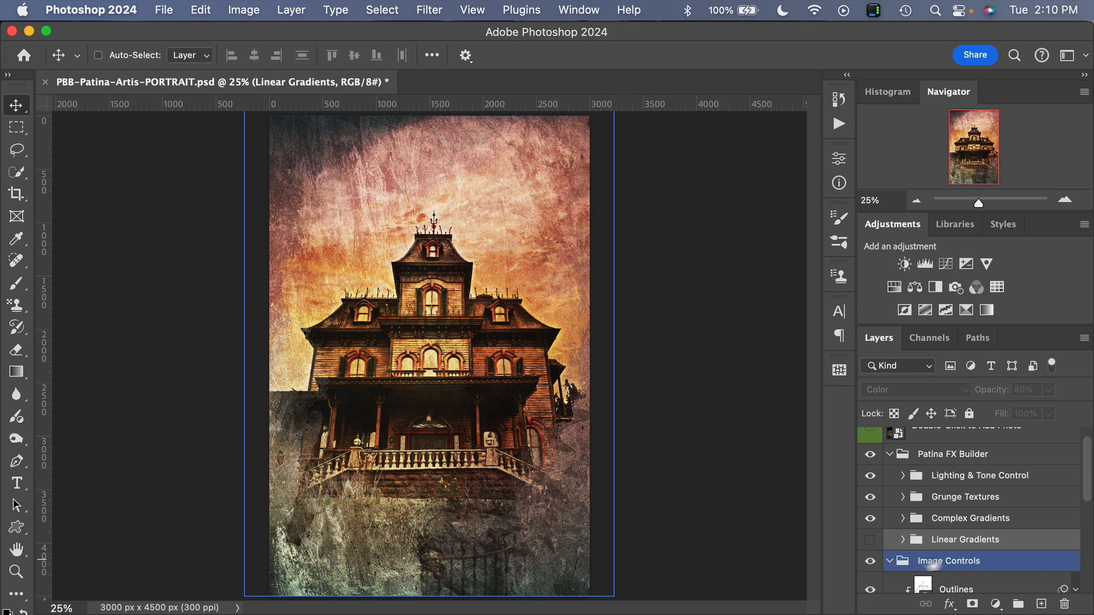
pyautogui.scroll(-5, 960, 565)
pyautogui.click(968, 517)
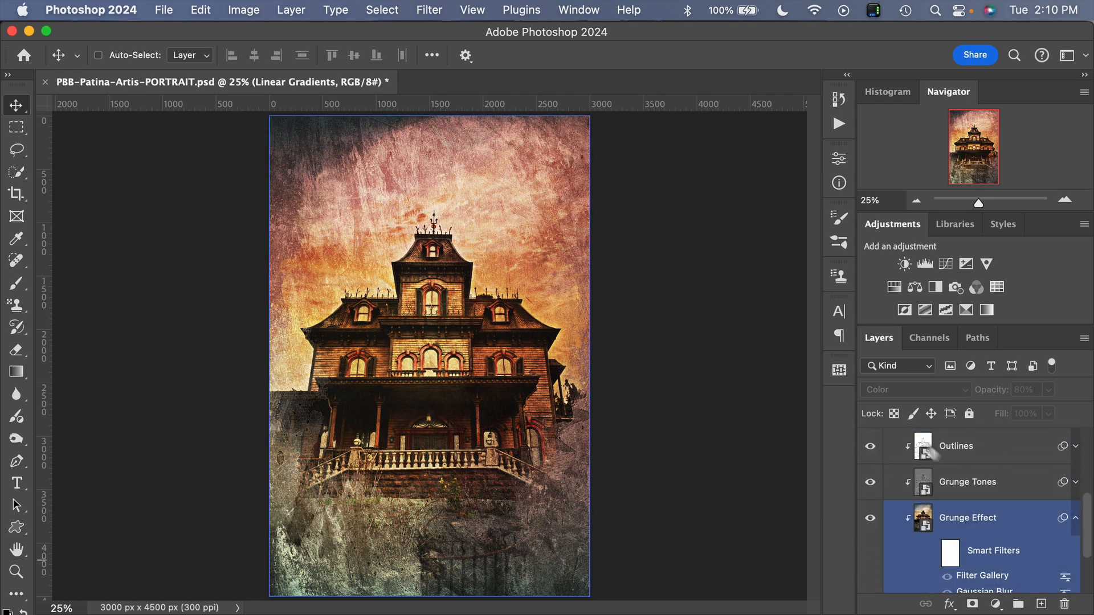
pyautogui.click(968, 446)
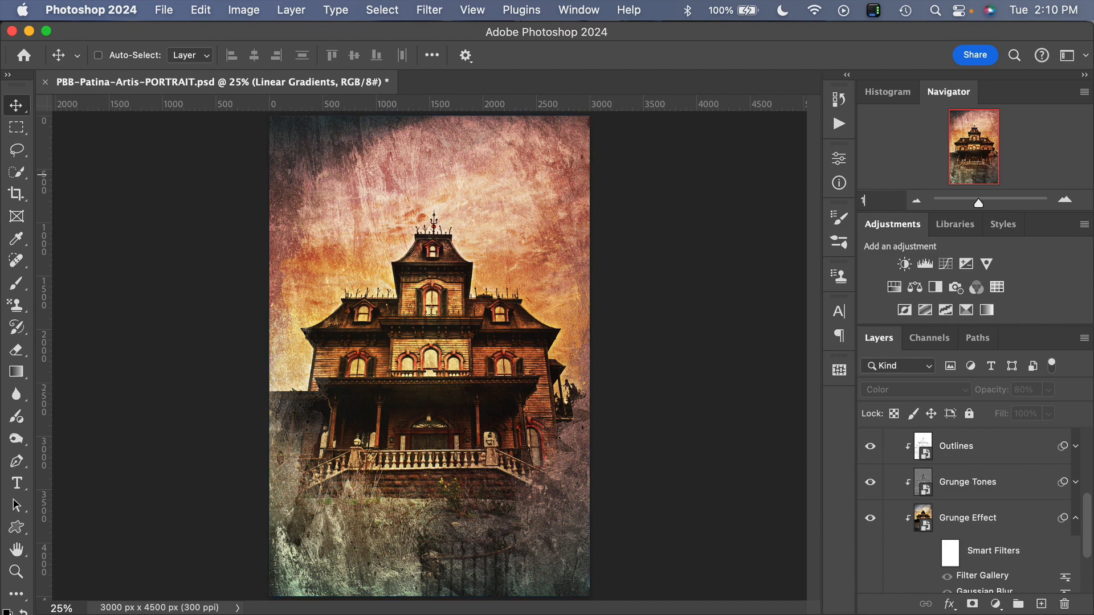
# - Set the zoom to 100% and compare the mansion's roof and window details with the Outlines layer hidden and shown
pyautogui.click(876, 200)
pyautogui.write('100')
pyautogui.press('Return')
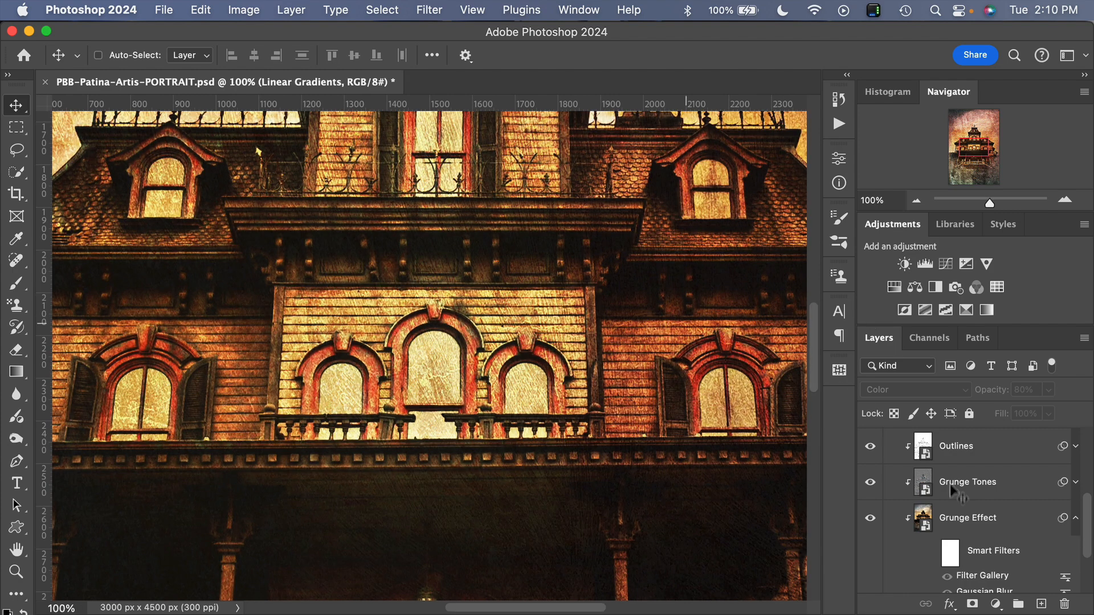
pyautogui.click(963, 517)
pyautogui.scroll(2, 957, 521)
pyautogui.click(940, 485)
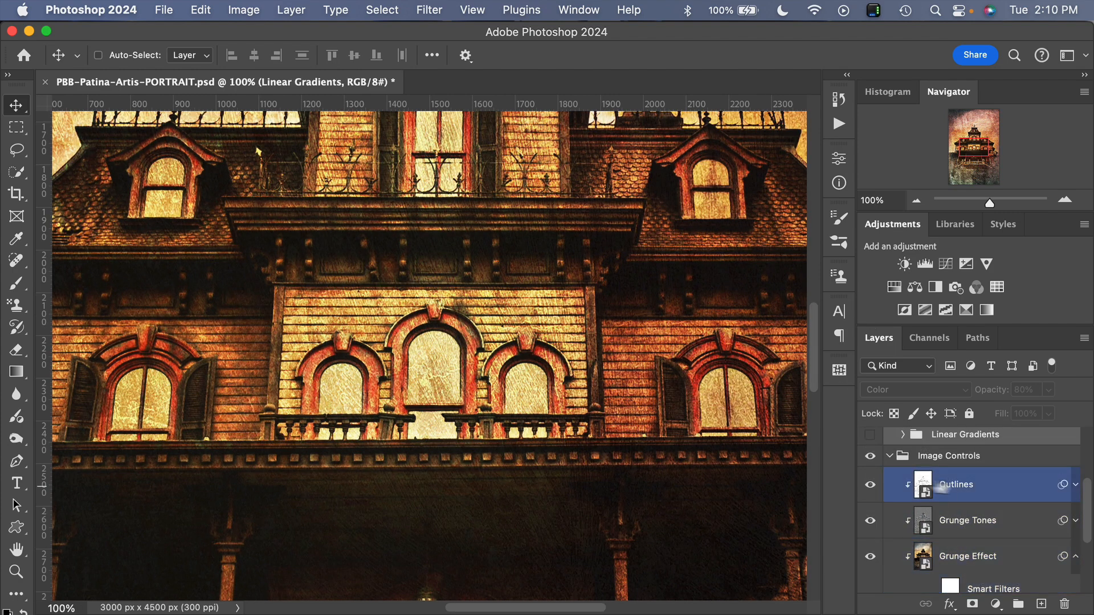
pyautogui.click(867, 490)
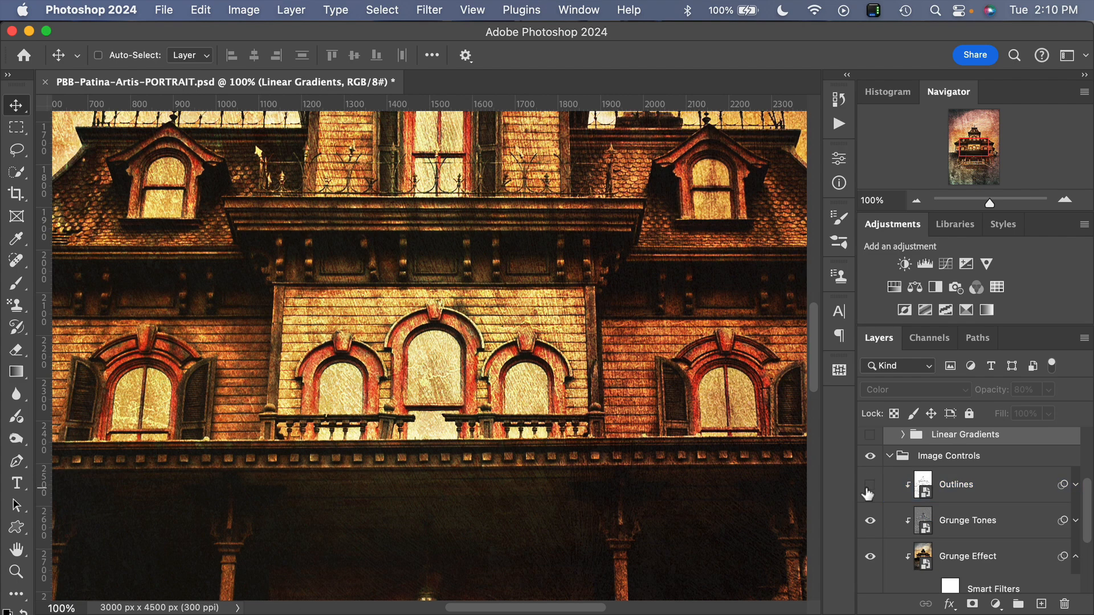
pyautogui.scroll(5, 651, 395)
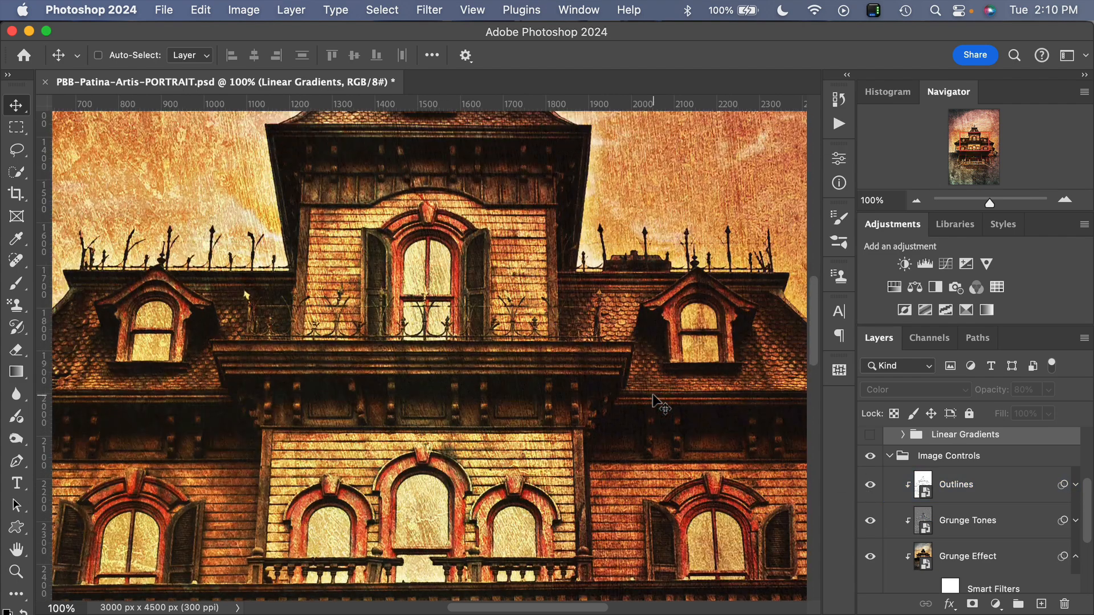
pyautogui.click(874, 493)
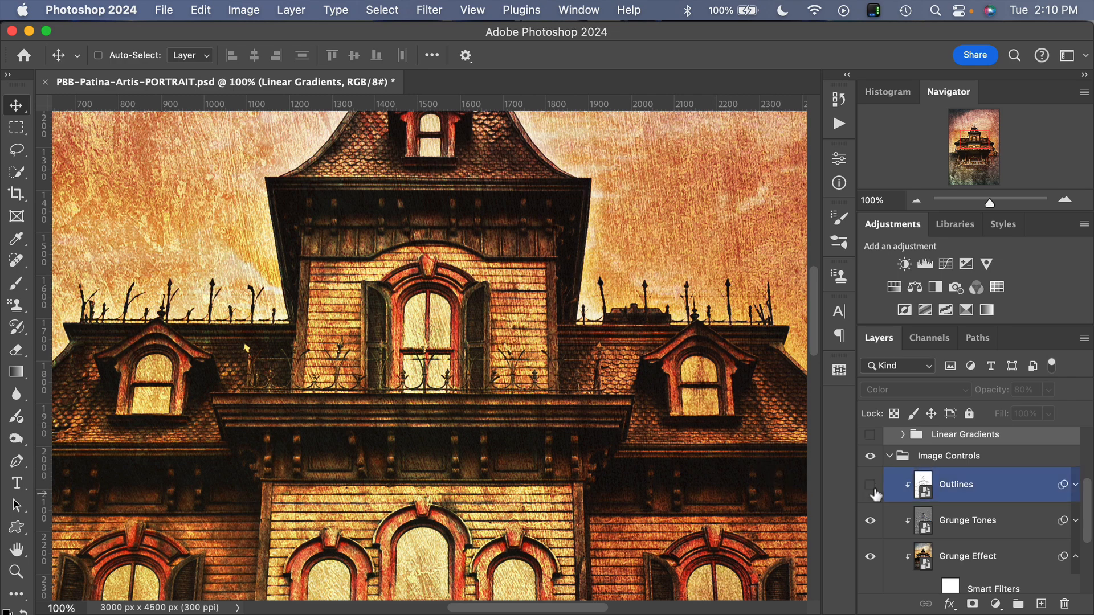
pyautogui.click(875, 493)
pyautogui.scroll(5, 723, 347)
pyautogui.click(873, 488)
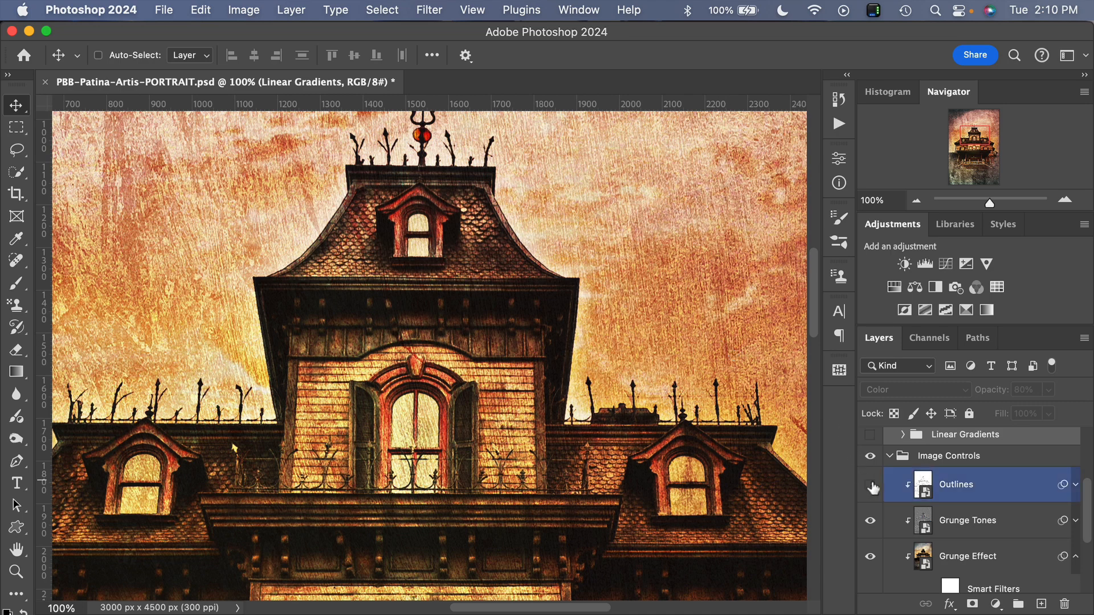
pyautogui.click(873, 488)
# - Set the zoom back to 25% to view the whole portrait
pyautogui.scroll(-2, 684, 387)
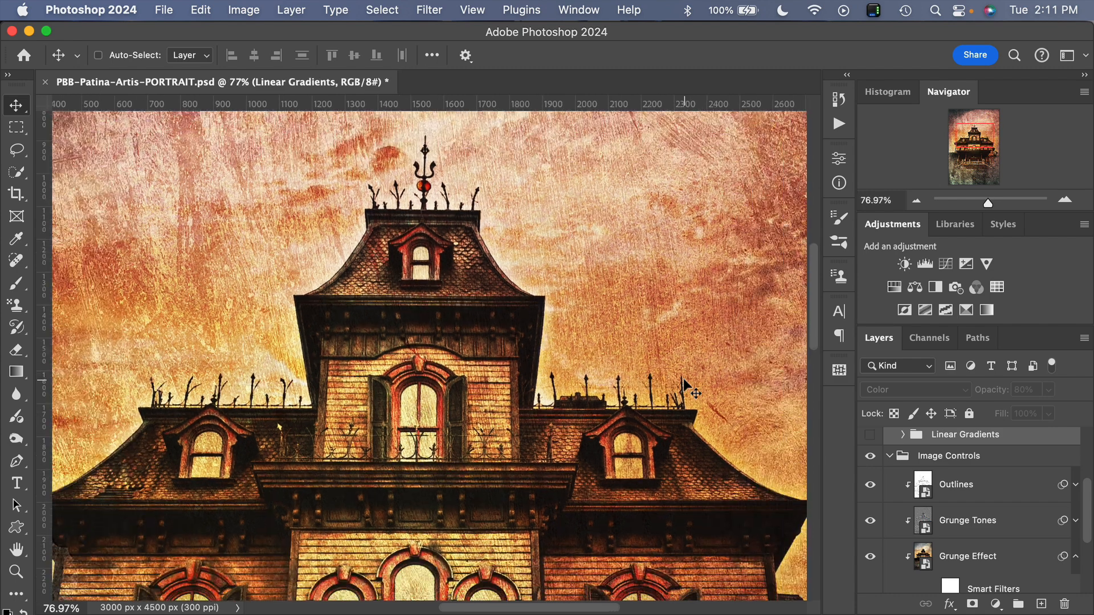
pyautogui.click(862, 201)
pyautogui.write('25')
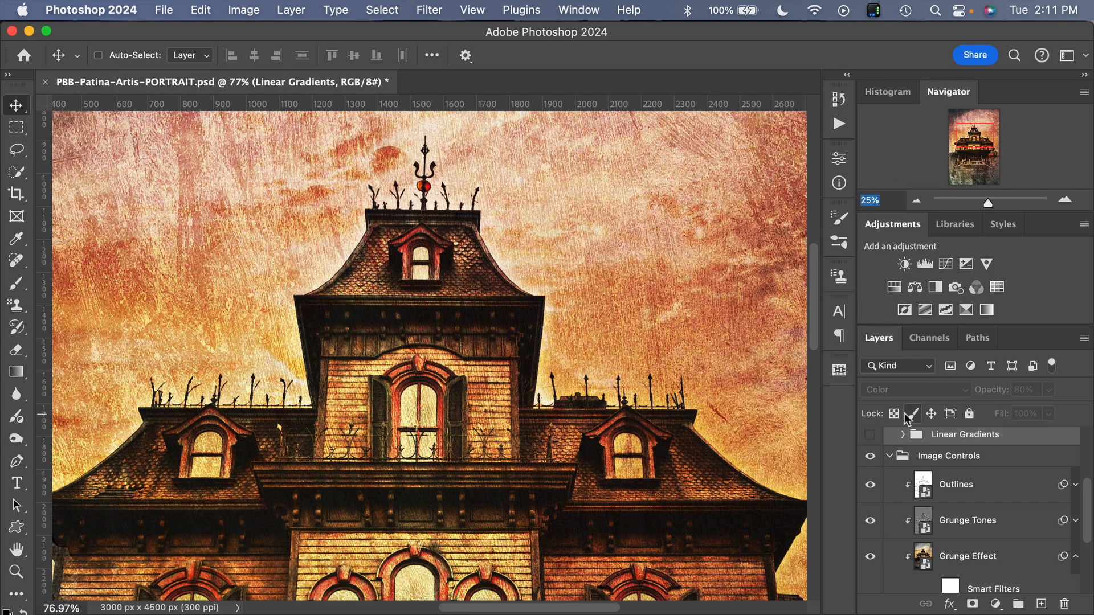
pyautogui.click(940, 531)
pyautogui.click(870, 200)
pyautogui.press('Return')
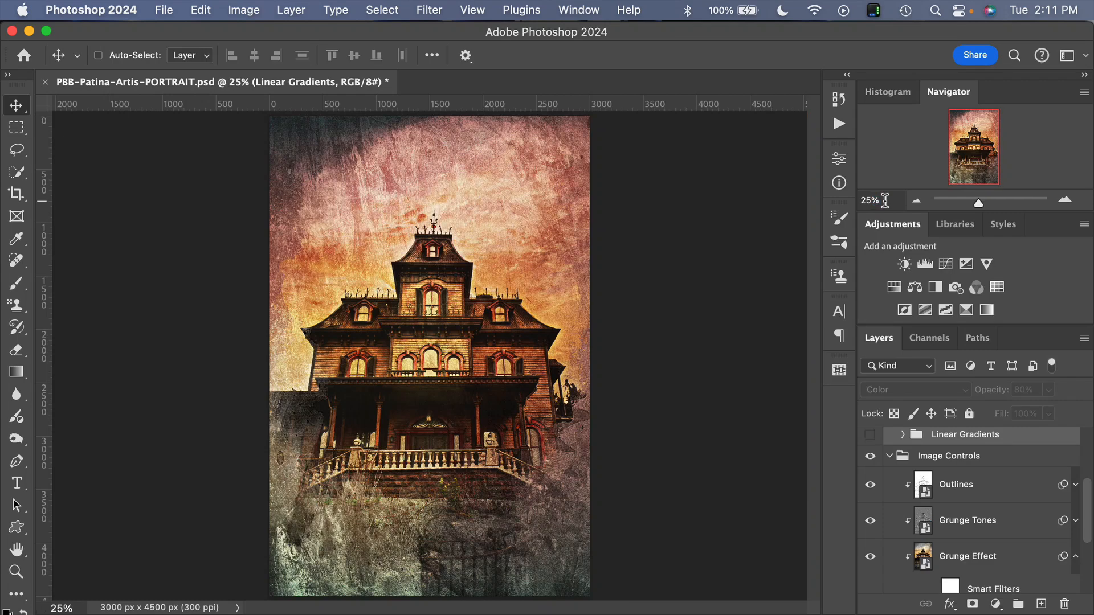
# - Compare the whole portrait with the Grunge Tones layer hidden and shown, leaving the layer visible
pyautogui.click(909, 529)
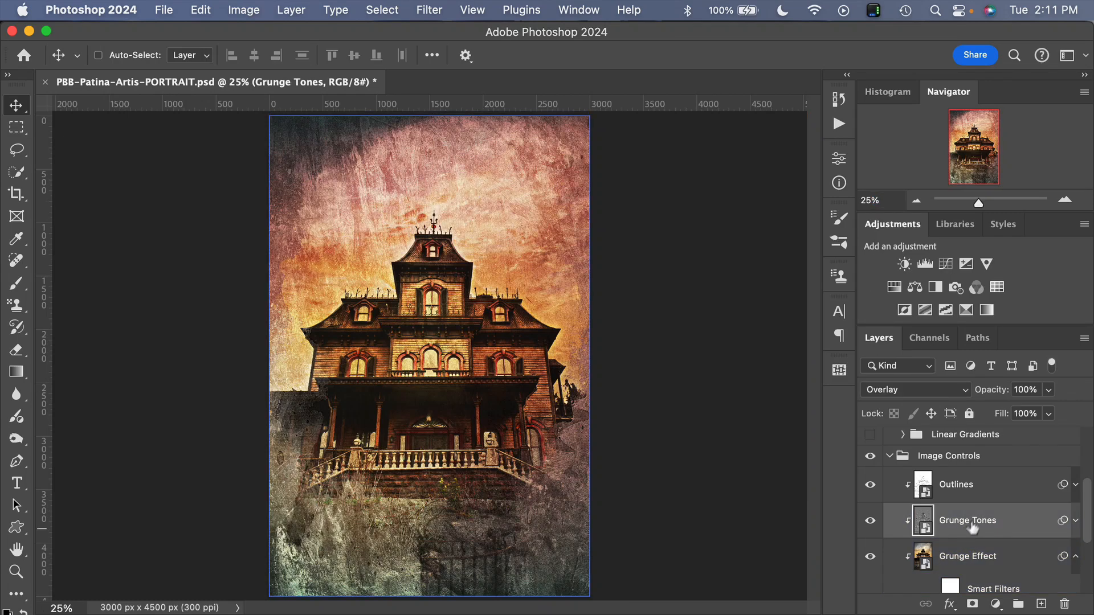
pyautogui.click(870, 521)
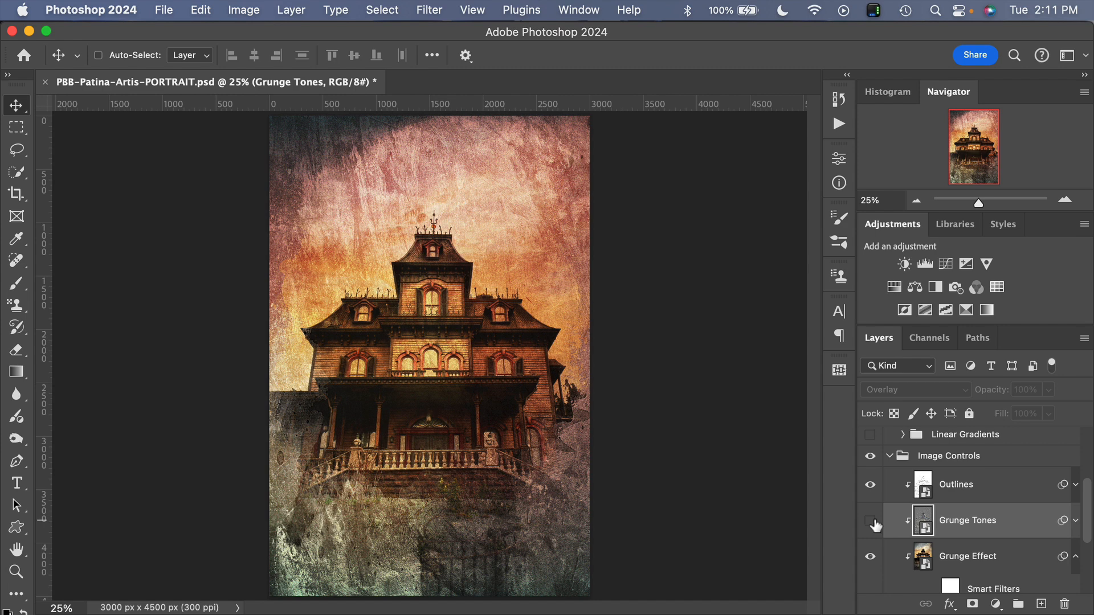
pyautogui.click(871, 521)
pyautogui.click(871, 521)
pyautogui.click(871, 522)
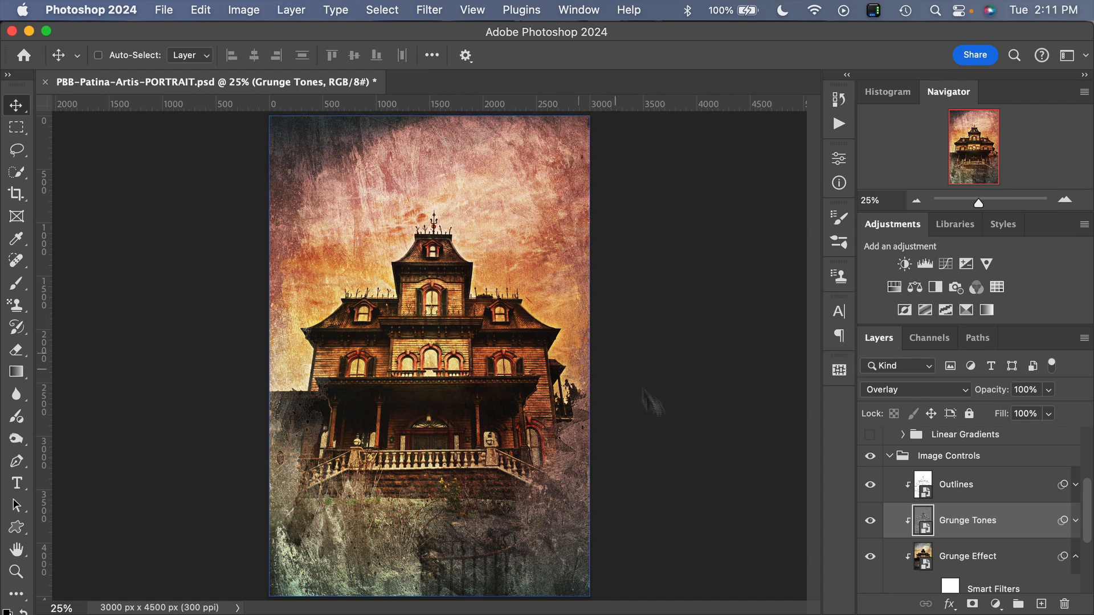
pyautogui.click(871, 521)
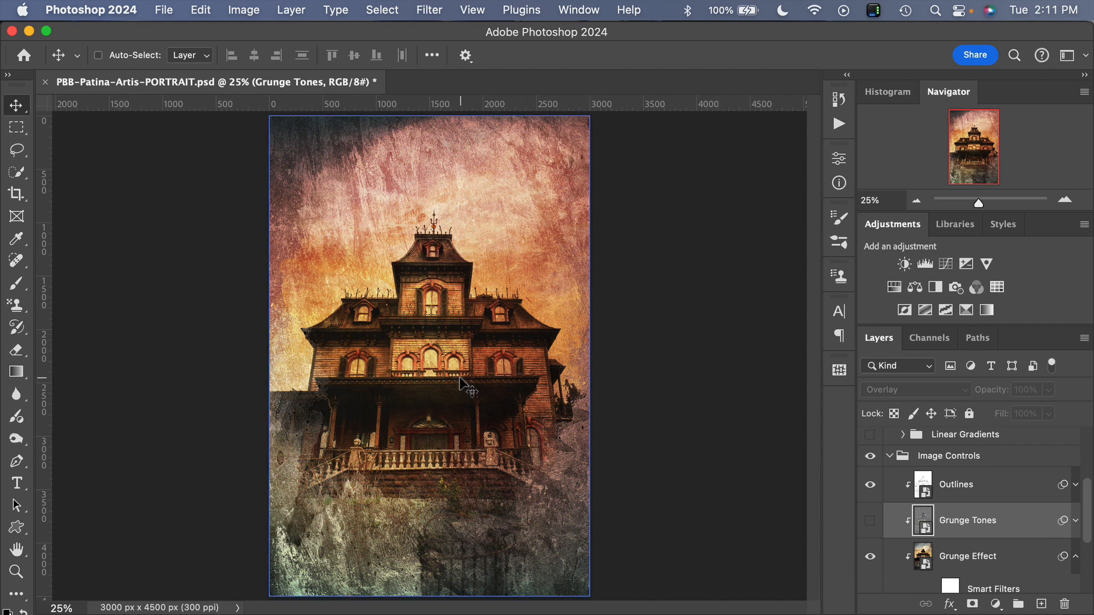
pyautogui.click(870, 521)
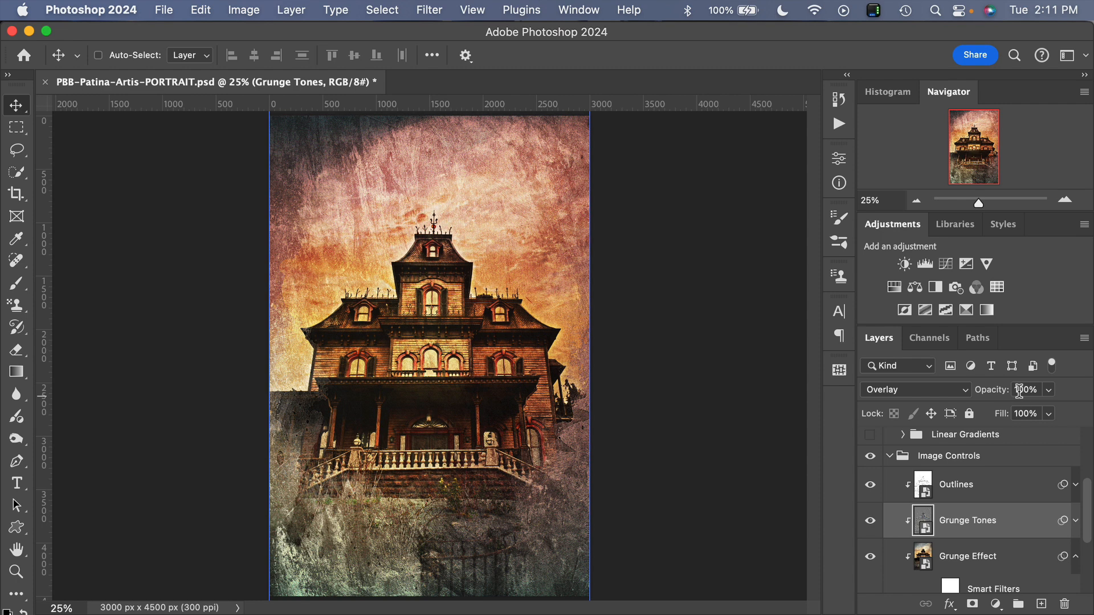
# - Set the Grunge Tones layer's blend mode to Soft Light and compare the portrait with the layer hidden and shown
pyautogui.click(911, 390)
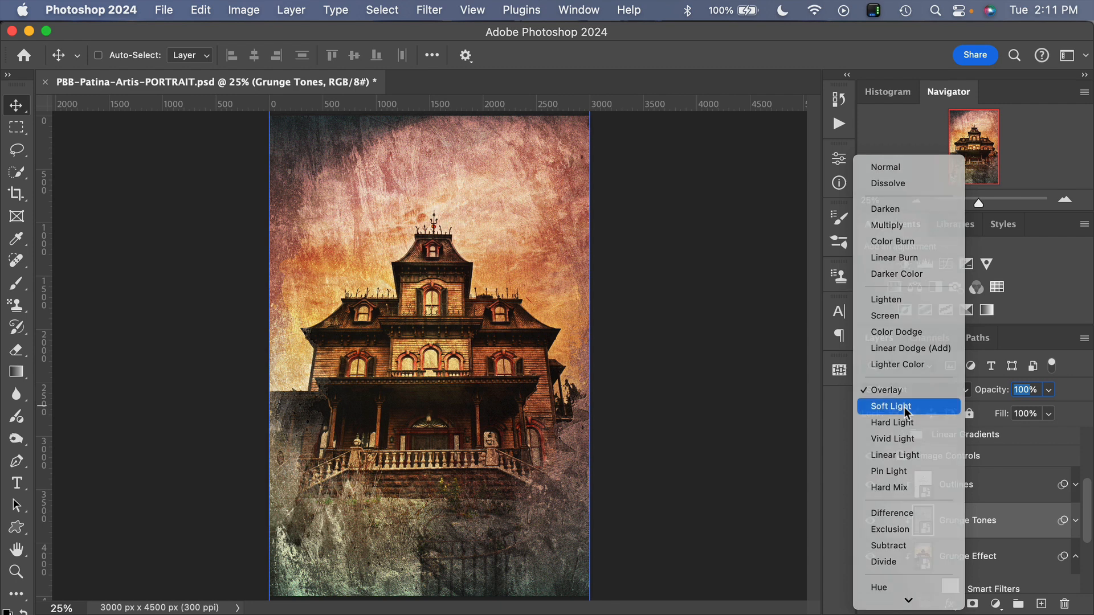
pyautogui.click(905, 406)
pyautogui.click(870, 520)
pyautogui.click(870, 521)
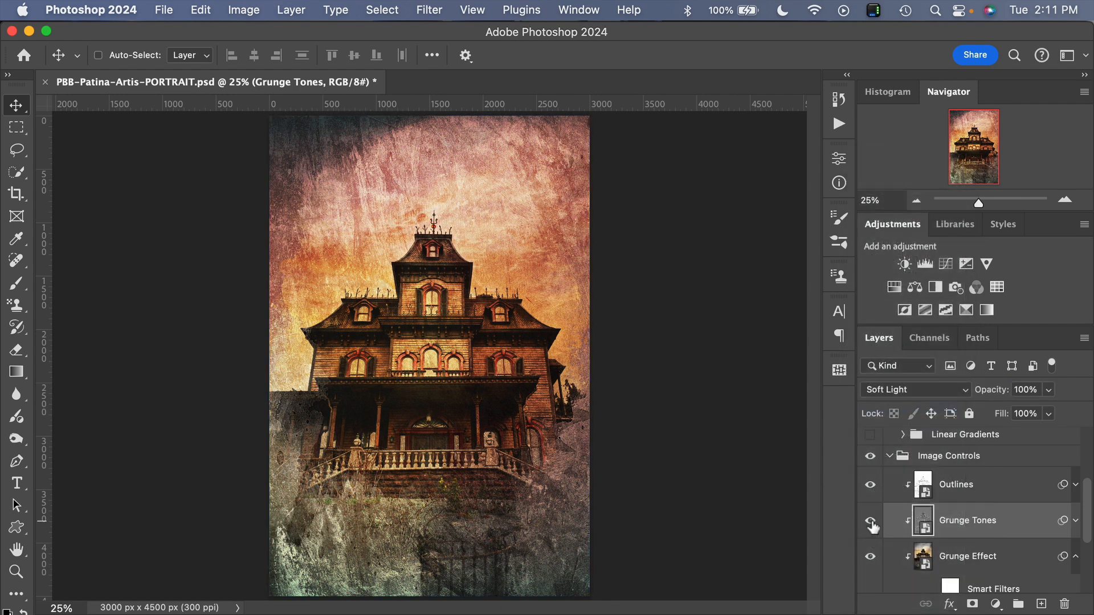
pyautogui.click(870, 521)
pyautogui.click(871, 521)
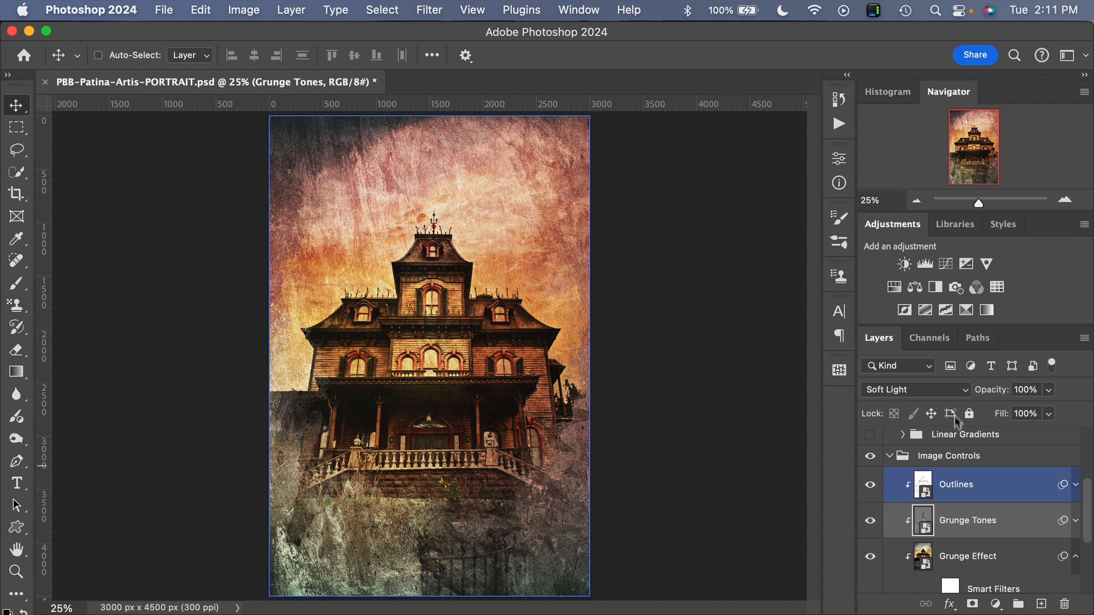
pyautogui.click(941, 390)
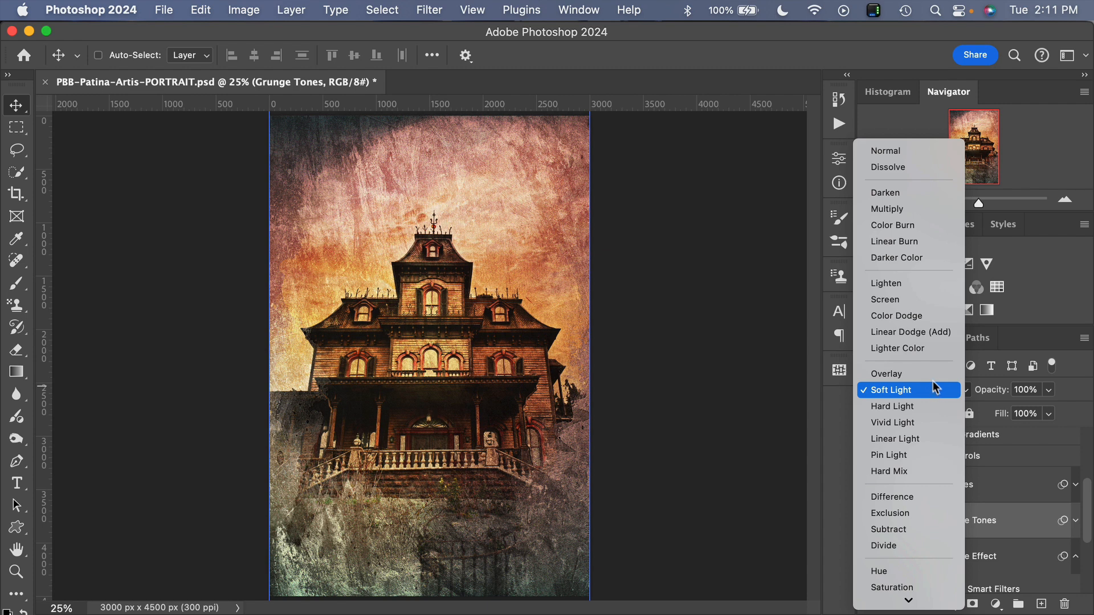
pyautogui.click(933, 389)
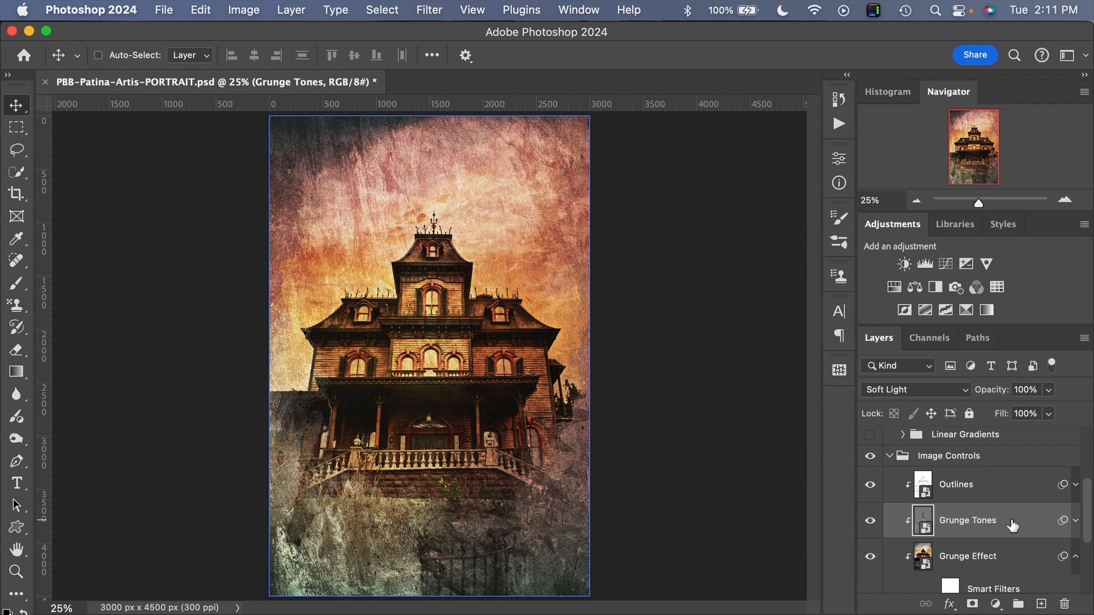
# - Expand the Brush Stroke Shapes group below Grunge Effect and examine its Brush Shape layers
pyautogui.scroll(-4, 966, 525)
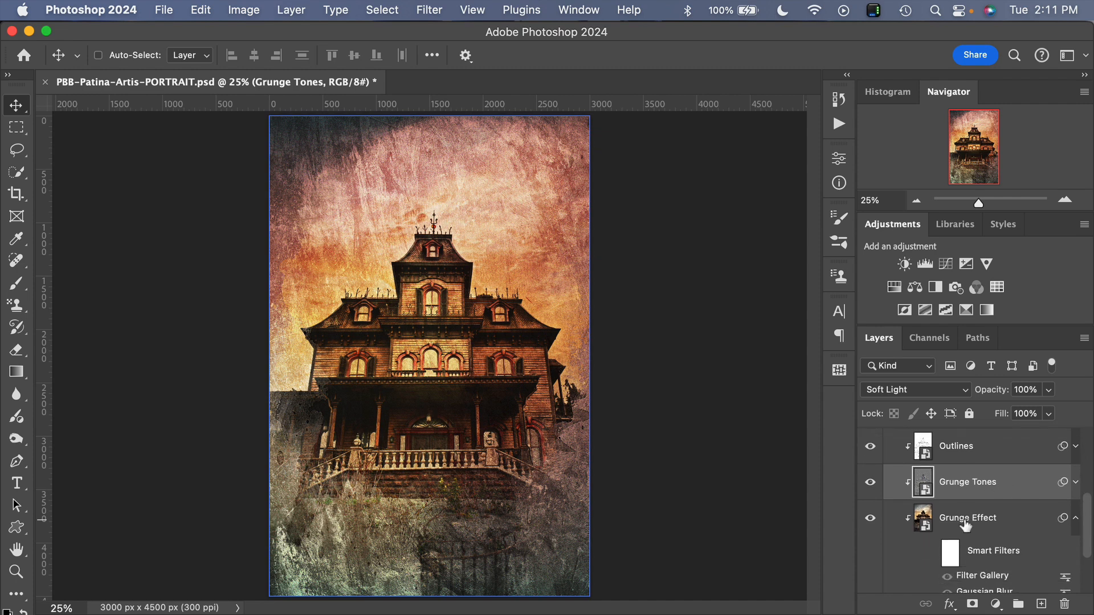
pyautogui.click(1010, 482)
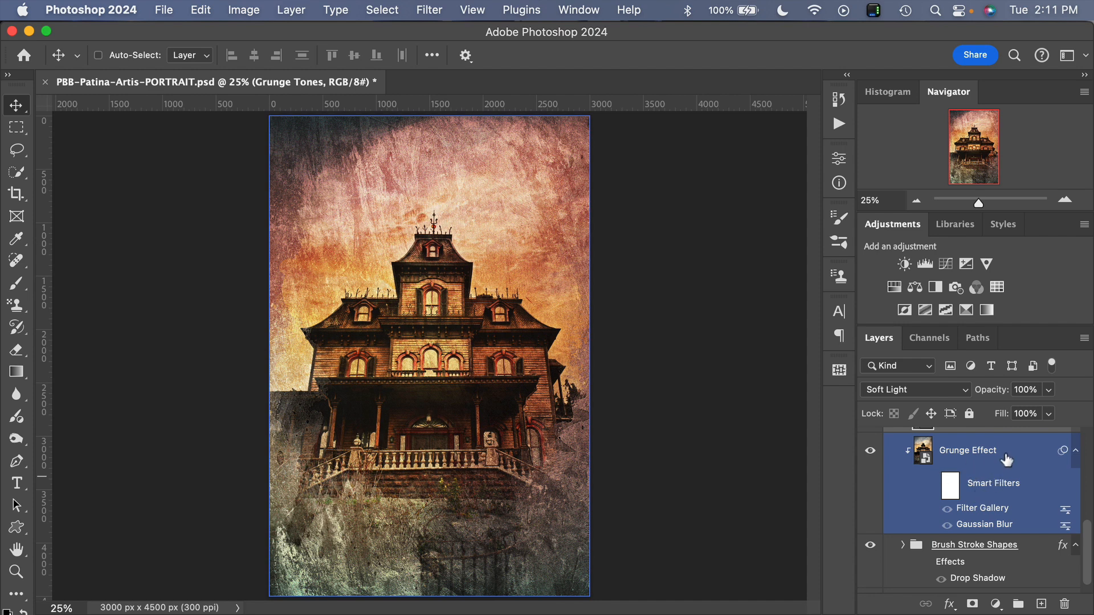
pyautogui.click(1001, 547)
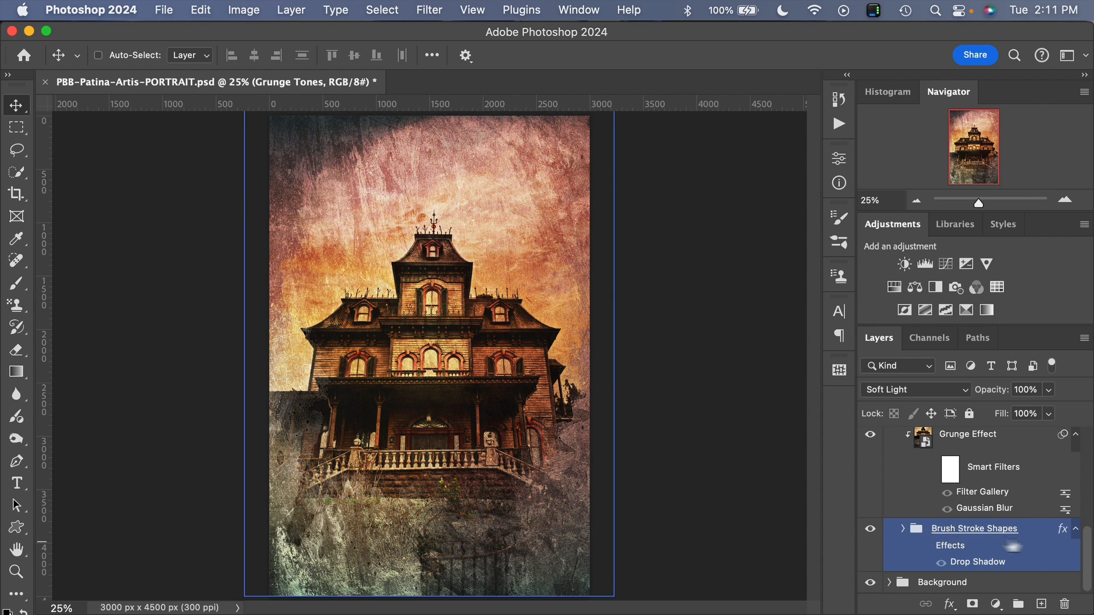
pyautogui.click(901, 531)
pyautogui.scroll(-10, 946, 541)
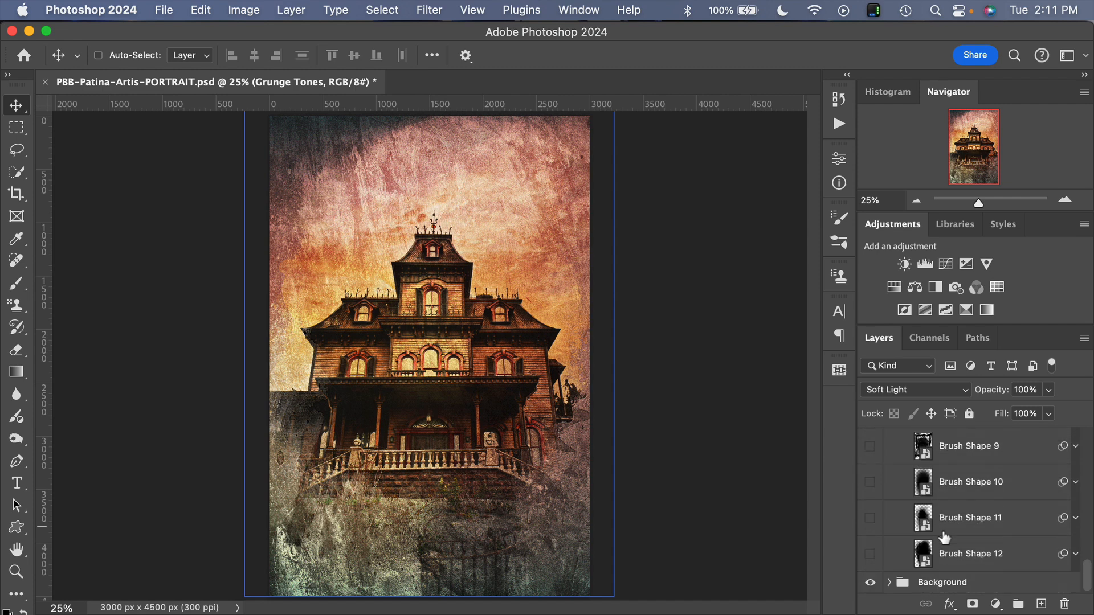
pyautogui.scroll(12, 981, 543)
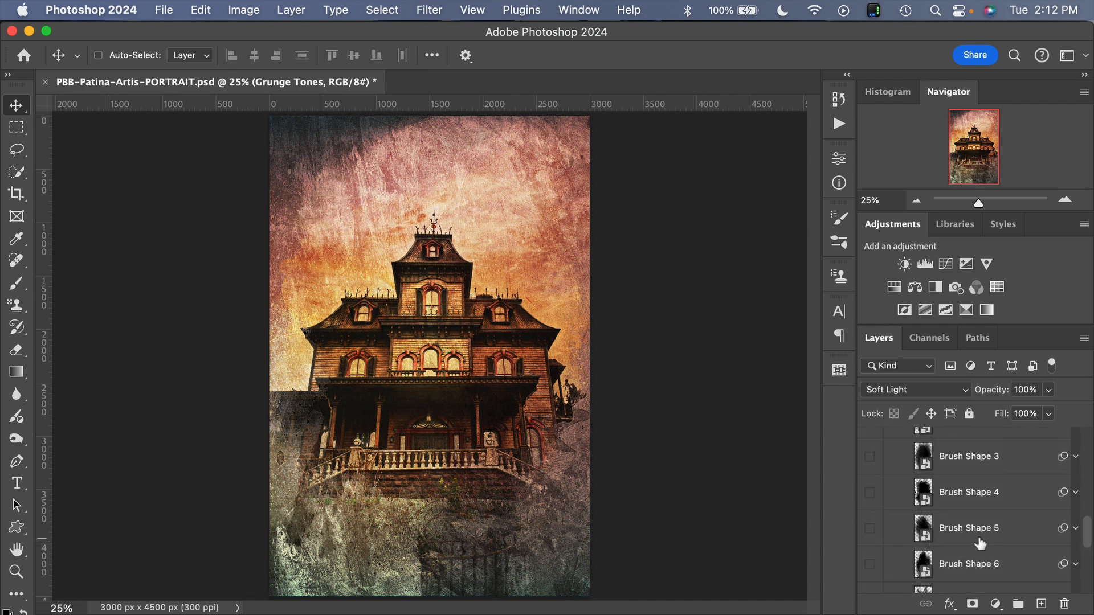
pyautogui.click(941, 523)
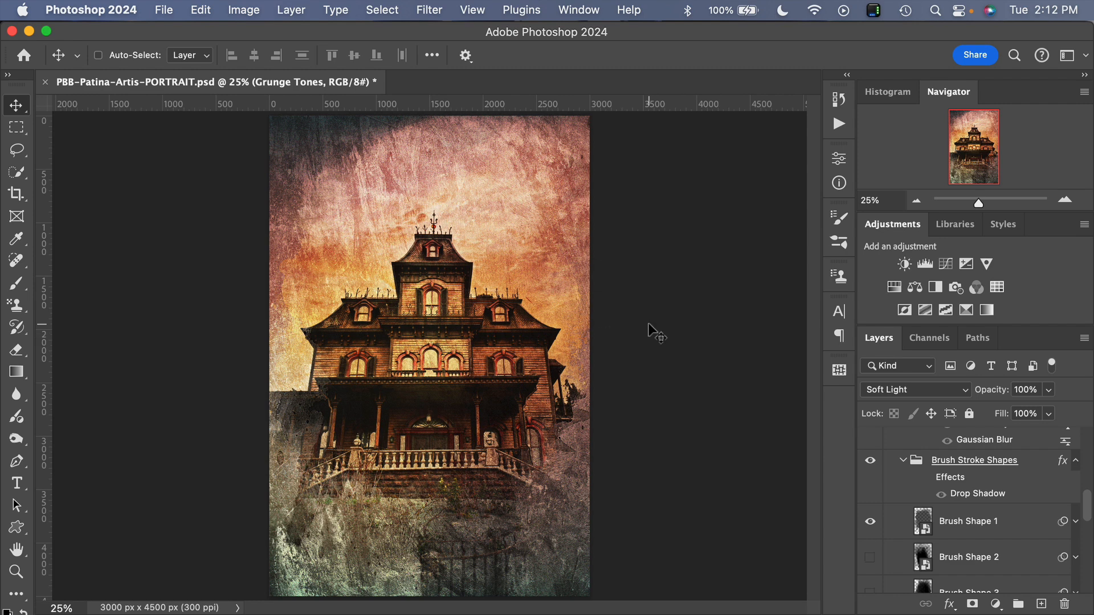
pyautogui.click(971, 501)
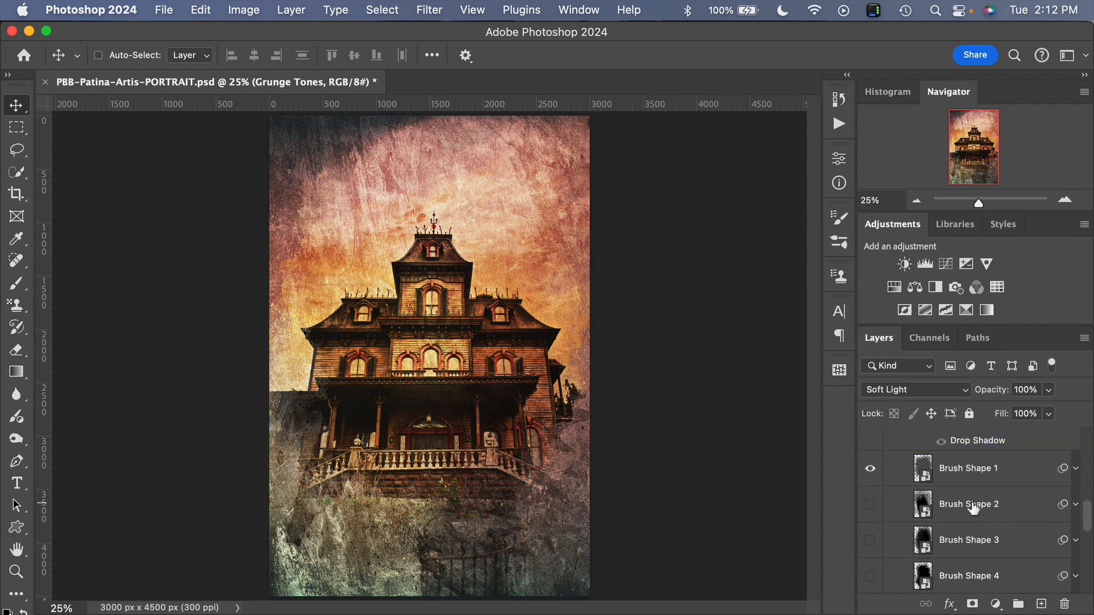
pyautogui.scroll(-5, 973, 508)
# - Expand the Background group and set the Background Color fill to white (ffffff)
pyautogui.click(956, 587)
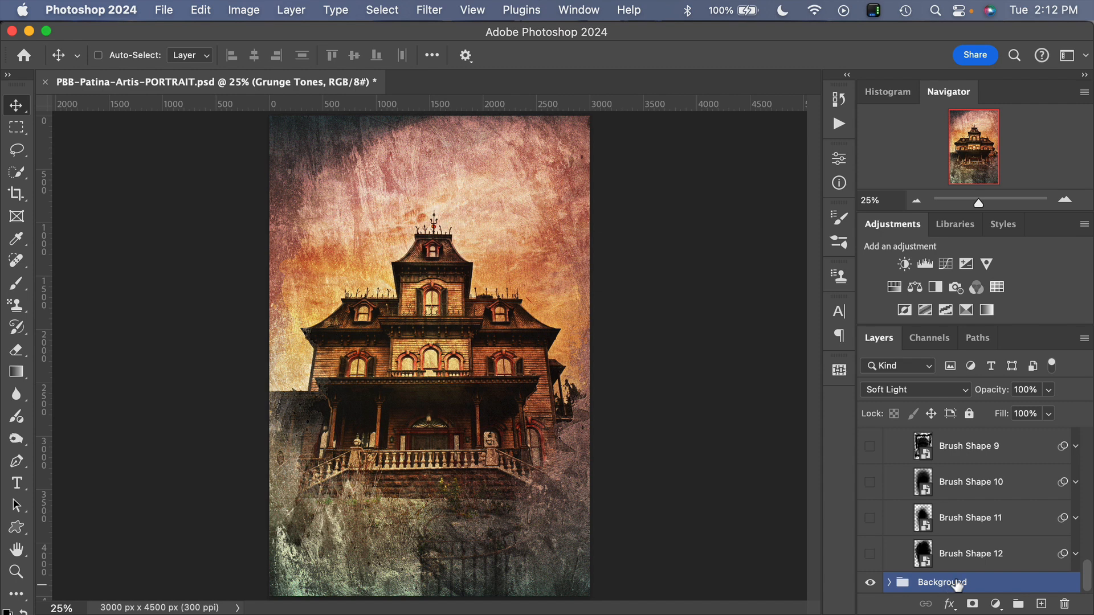
pyautogui.click(889, 582)
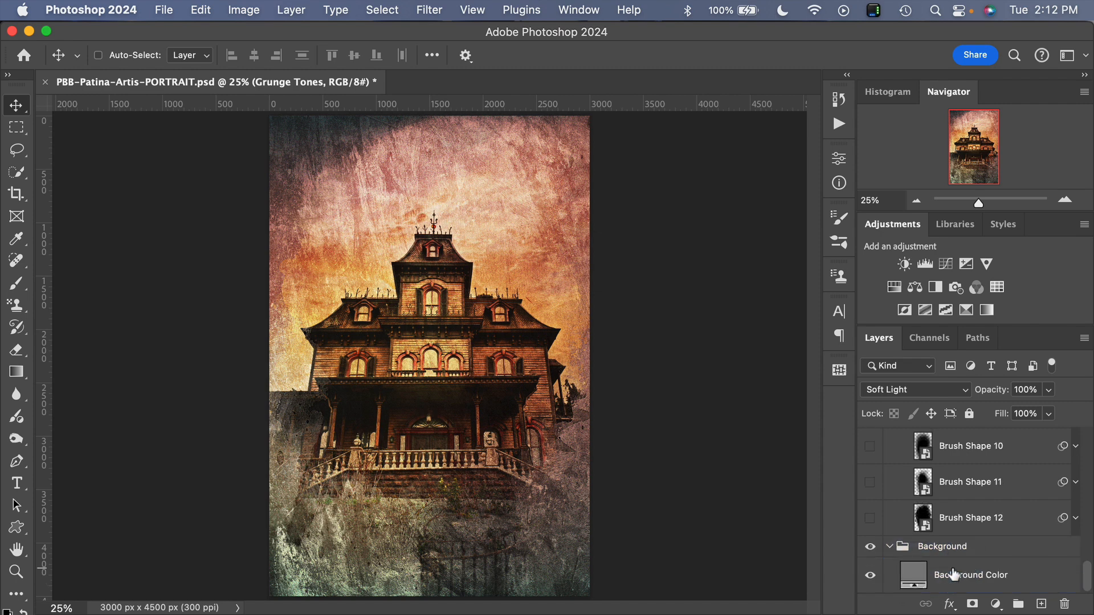
pyautogui.click(913, 584)
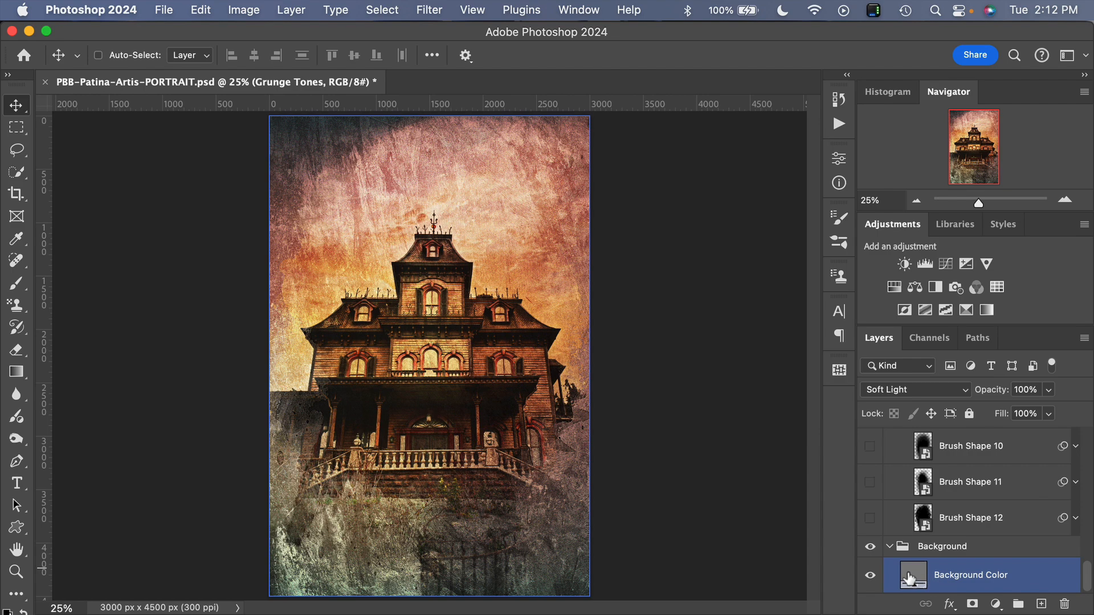
pyautogui.doubleClick(909, 578)
pyautogui.click(724, 384)
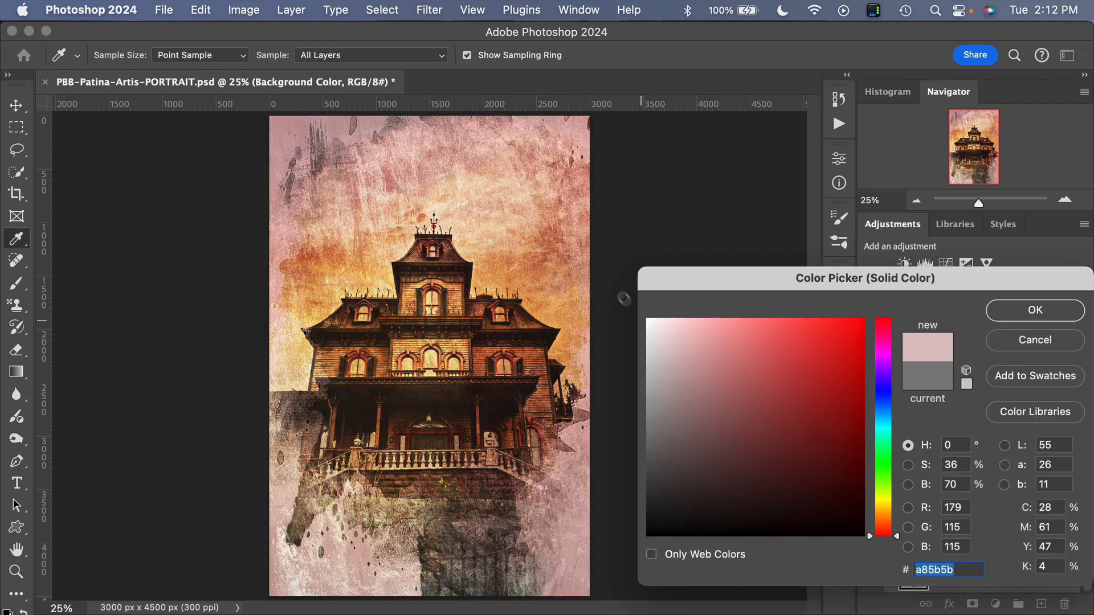
pyautogui.moveTo(624, 299); pyautogui.dragTo(610, 280)
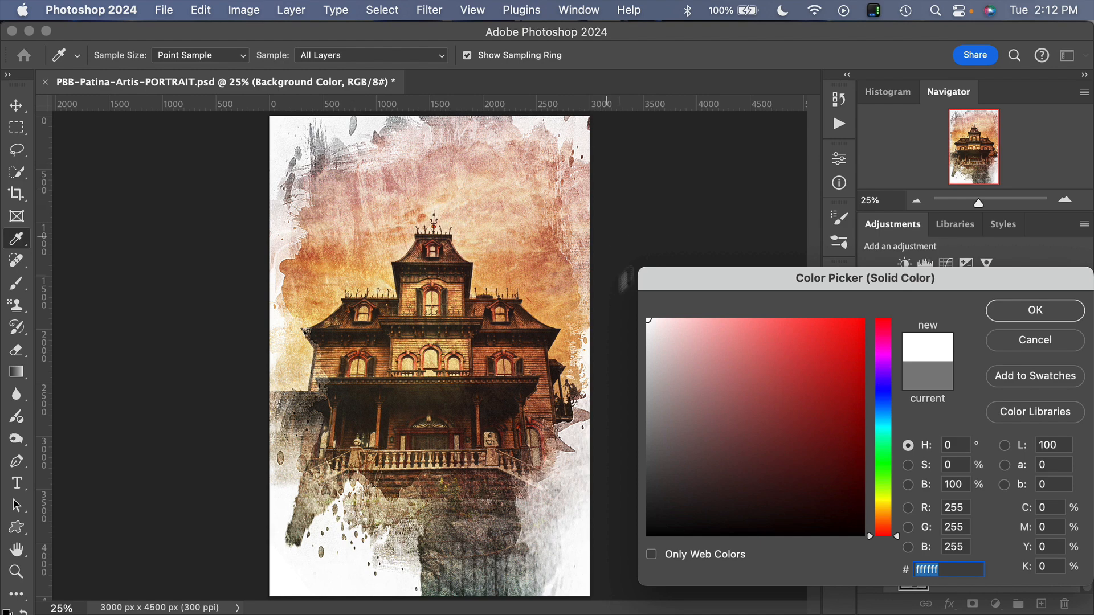
pyautogui.click(1025, 316)
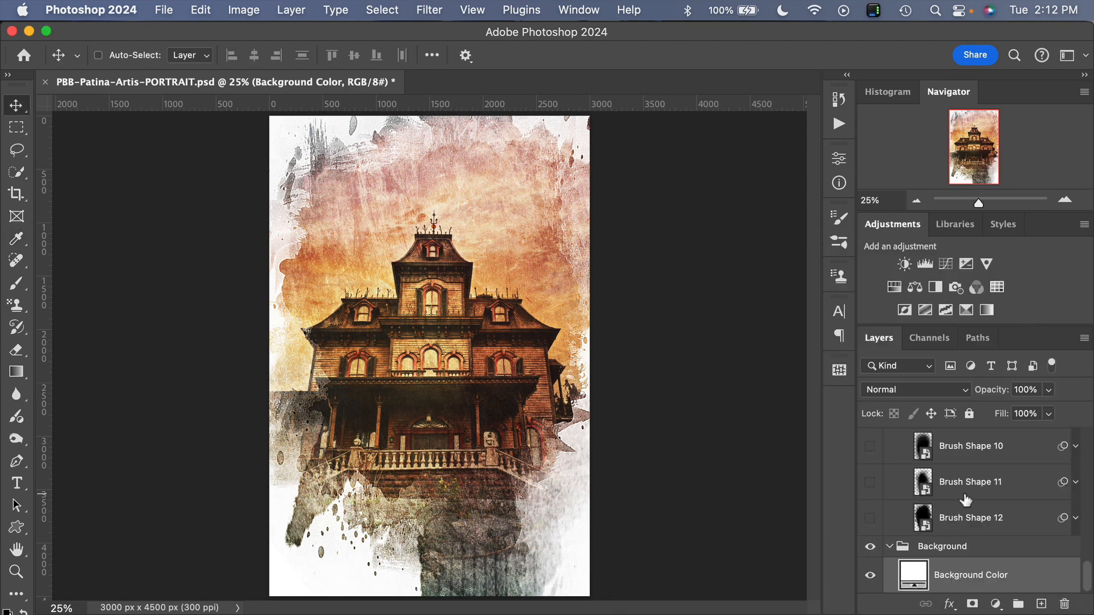
# - Hide Brush Shape 1 and preview Brush Shape 2 and Brush Shape 3 one at a time, hiding each again
pyautogui.scroll(10, 965, 500)
pyautogui.click(876, 447)
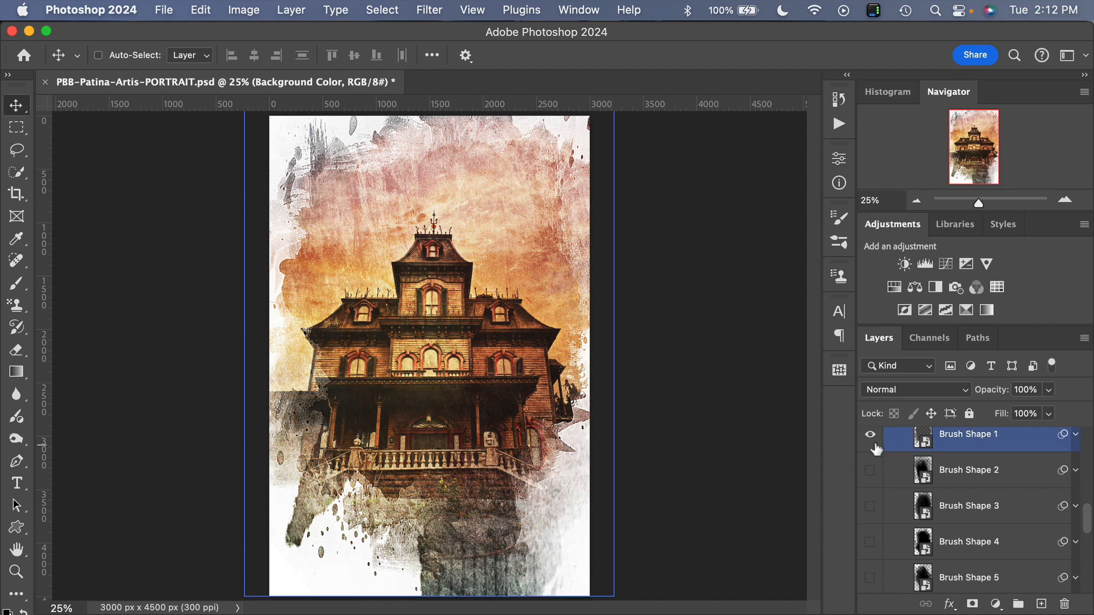
pyautogui.click(871, 441)
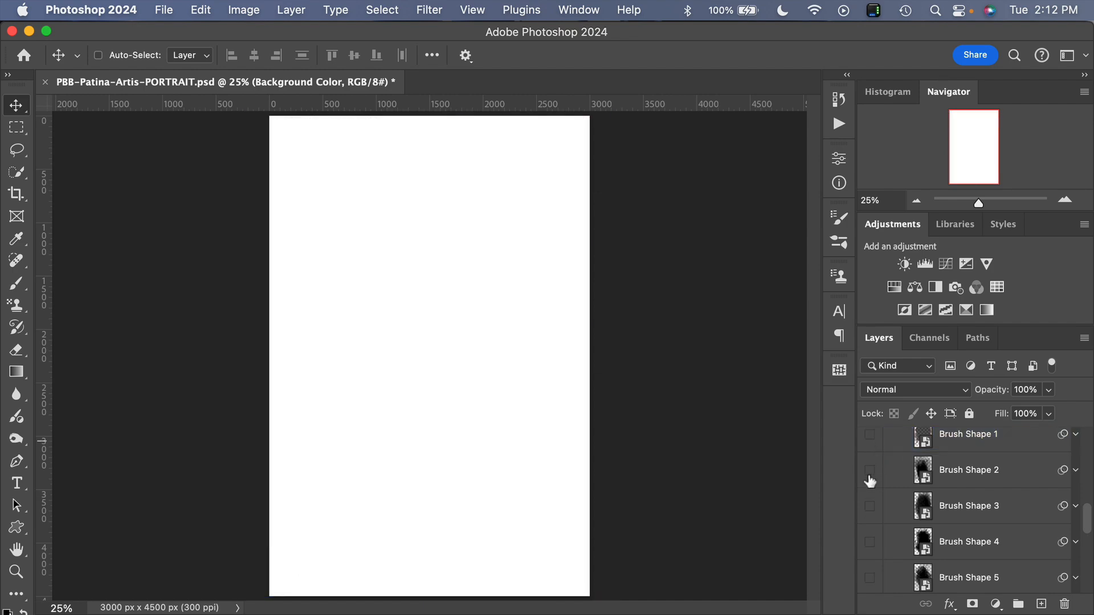
pyautogui.click(869, 477)
pyautogui.click(870, 473)
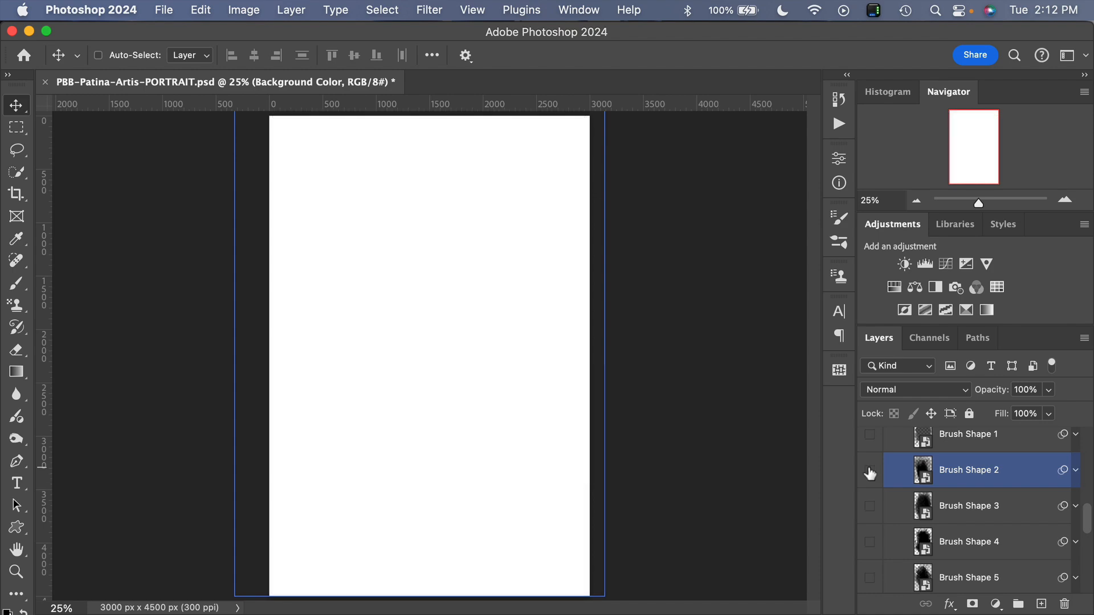
pyautogui.click(869, 508)
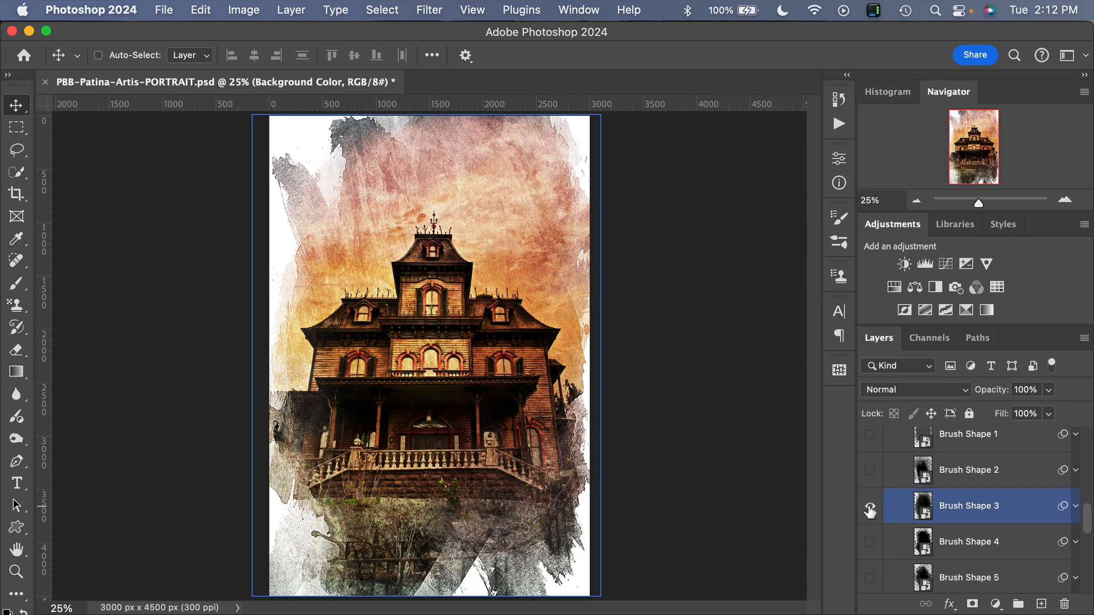
pyautogui.click(870, 507)
# - Preview Brush Shape 4 and Brush Shape 5 one at a time as the mansion's edge, hiding each again
pyautogui.click(869, 543)
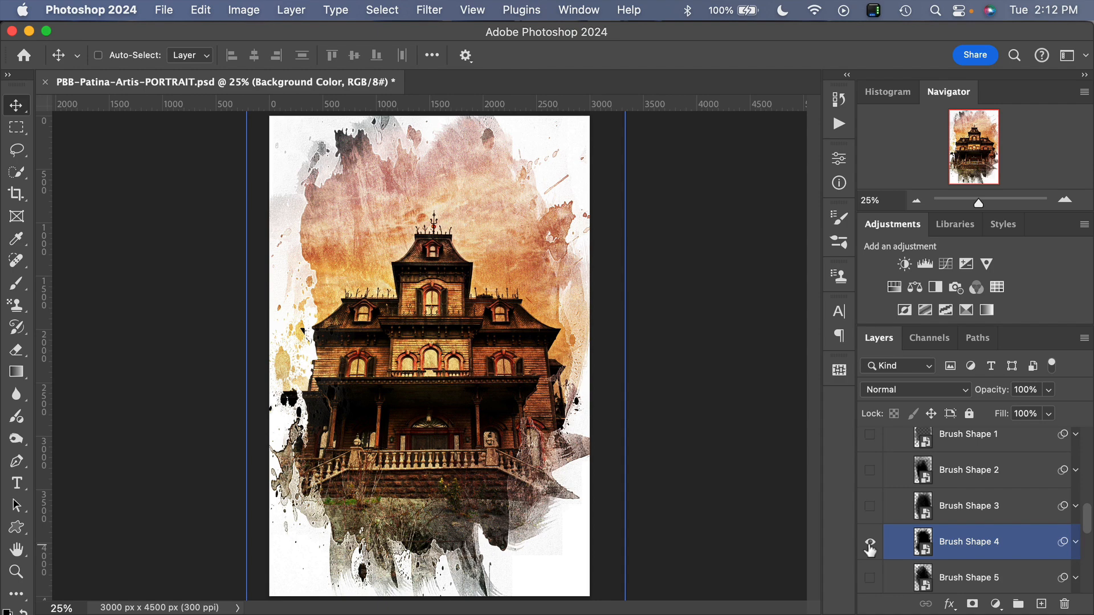
pyautogui.scroll(-2, 871, 501)
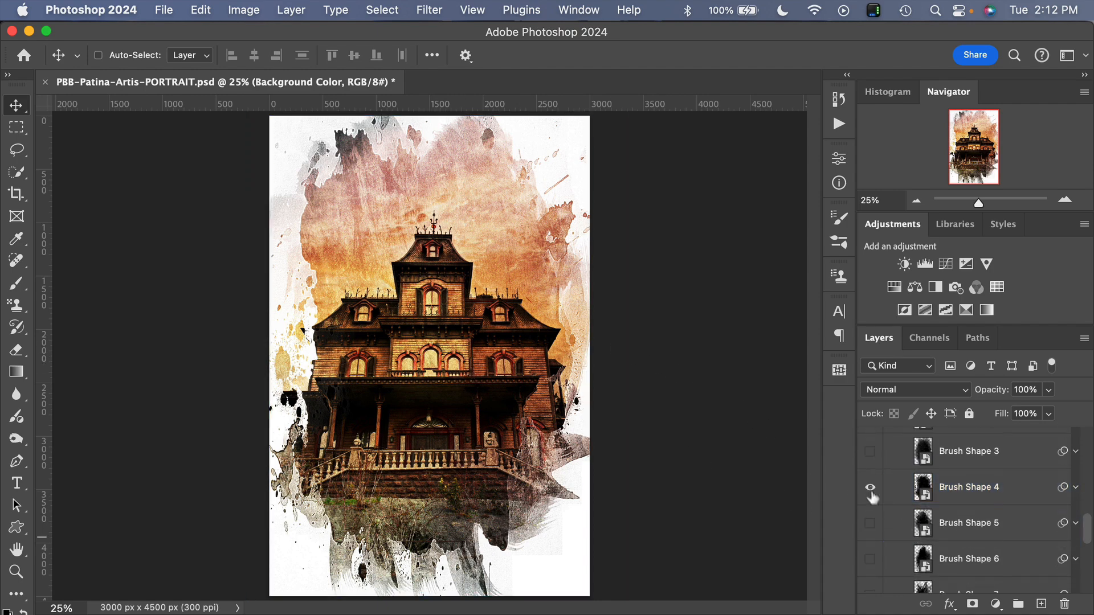
pyautogui.click(869, 487)
pyautogui.click(869, 523)
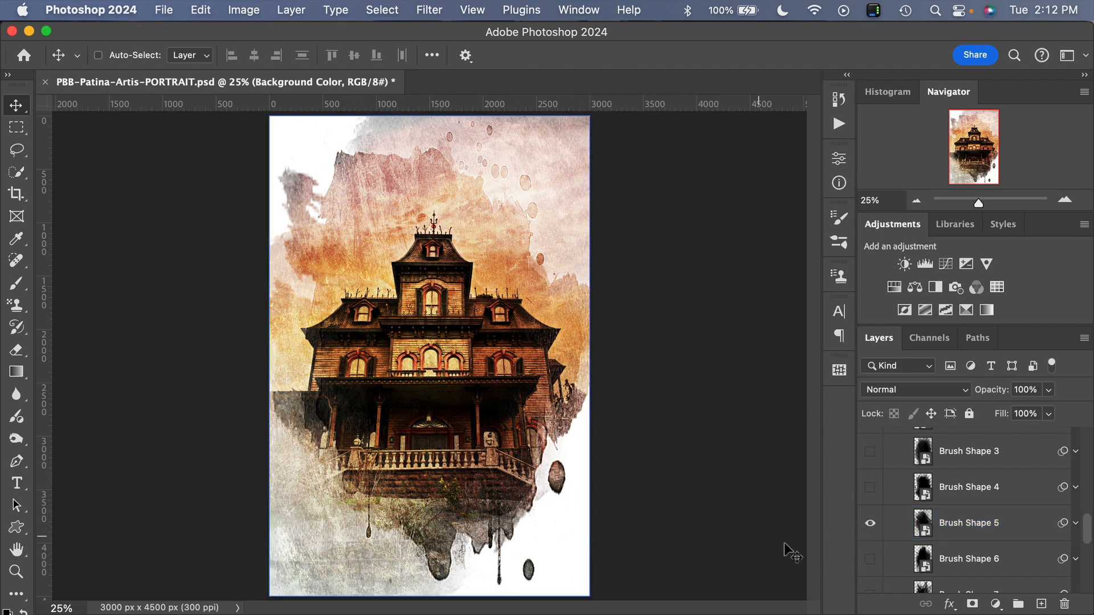
pyautogui.click(869, 523)
# - Preview Brush Shape 6, Brush Shape 7 and Brush Shape 8 in turn, showing only one at a time
pyautogui.click(869, 559)
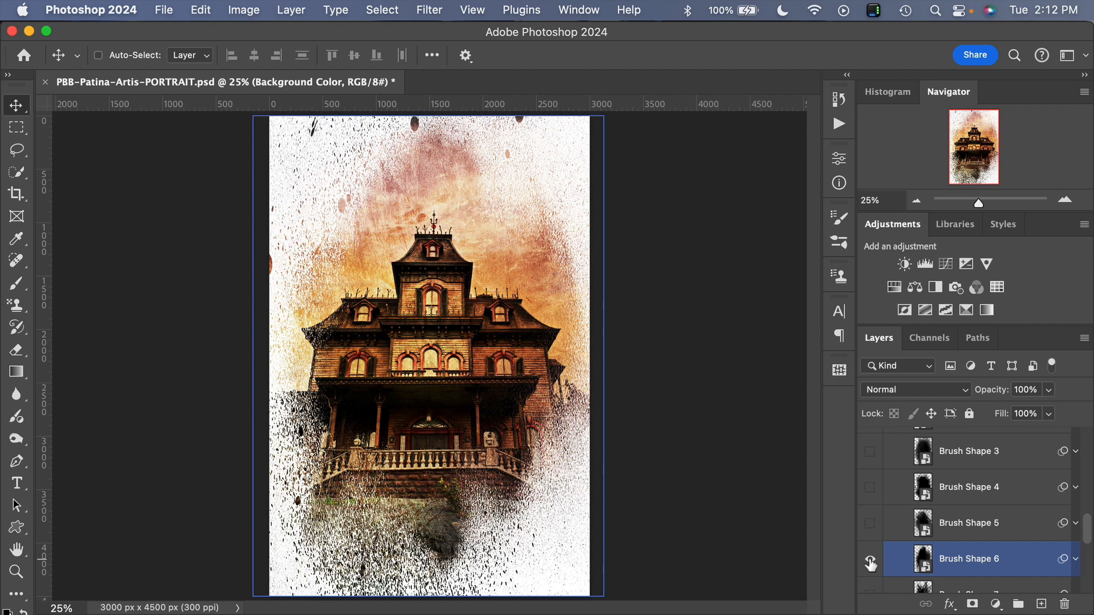
pyautogui.scroll(-2, 871, 556)
pyautogui.click(869, 490)
pyautogui.click(869, 525)
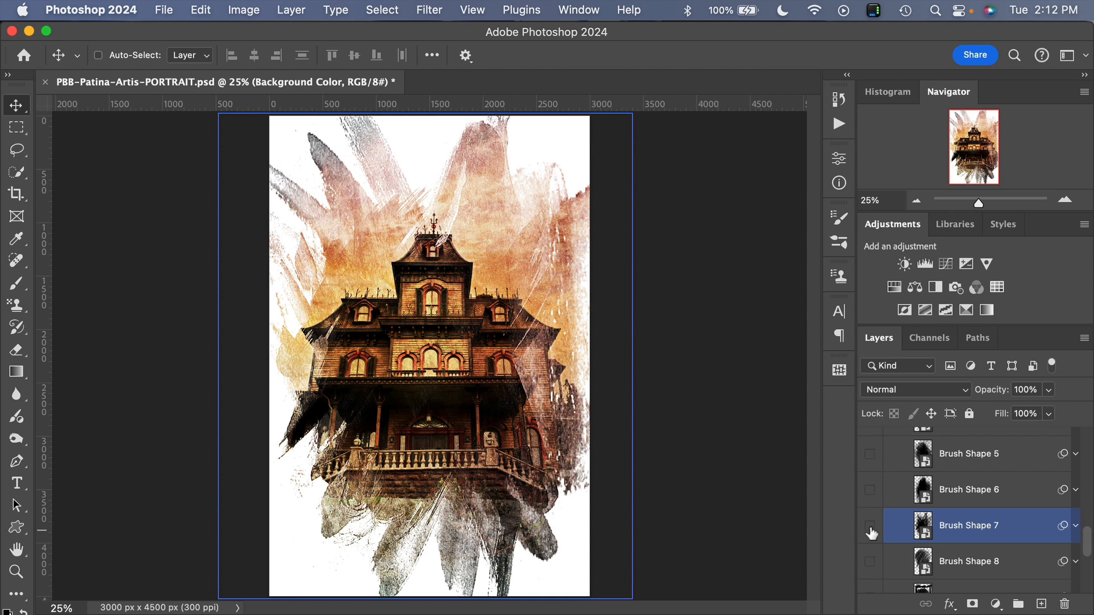
pyautogui.click(869, 527)
pyautogui.click(870, 561)
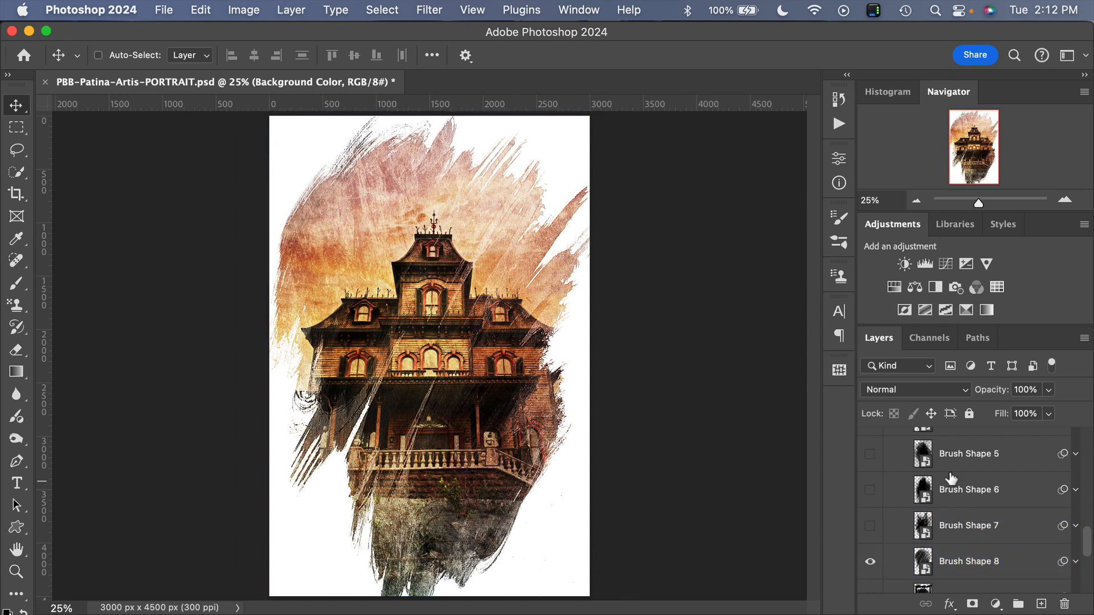
# - Hide Brush Shape 8 and make Brush Shape 1 visible again
pyautogui.click(870, 562)
pyautogui.scroll(5, 877, 550)
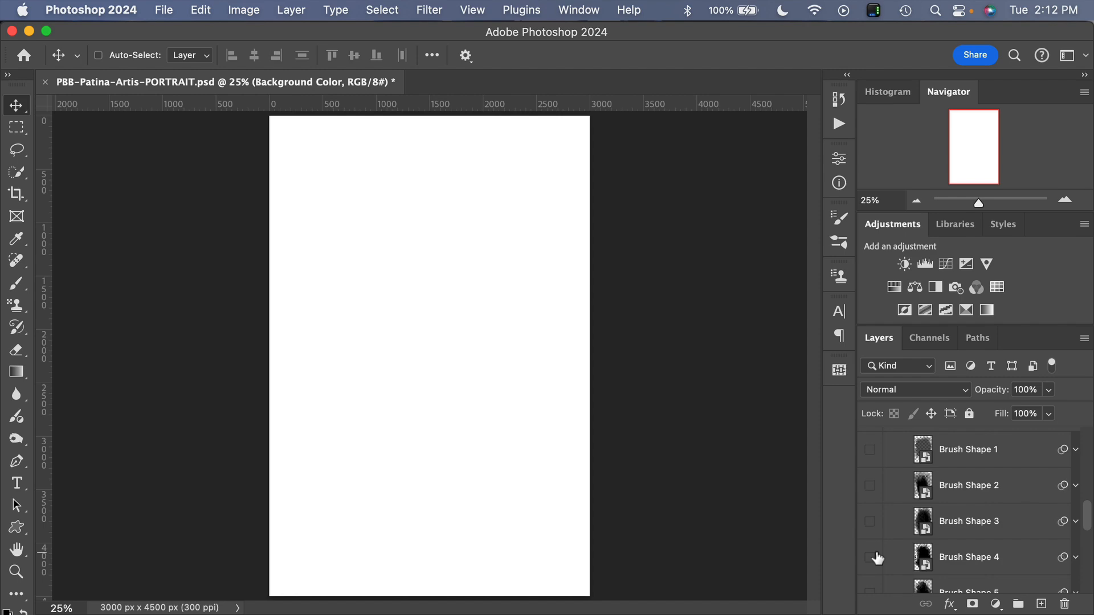
pyautogui.click(870, 480)
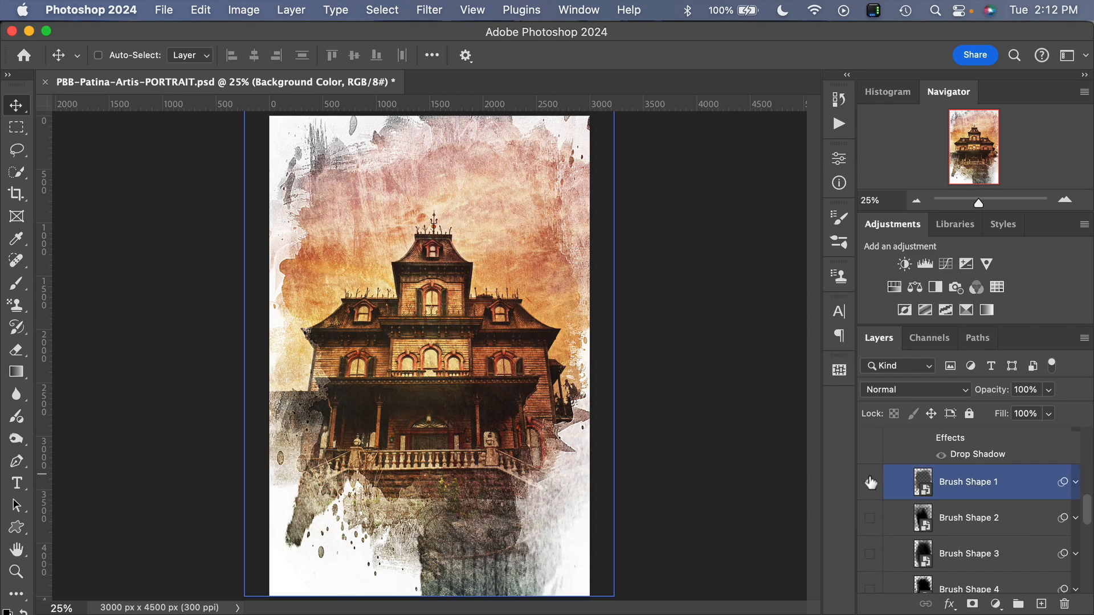
# - Preview Brush Shape 2 and Brush Shape 3 in place of Brush Shape 1, and make only Brush Shape 1 visible again
pyautogui.click(870, 482)
pyautogui.click(869, 518)
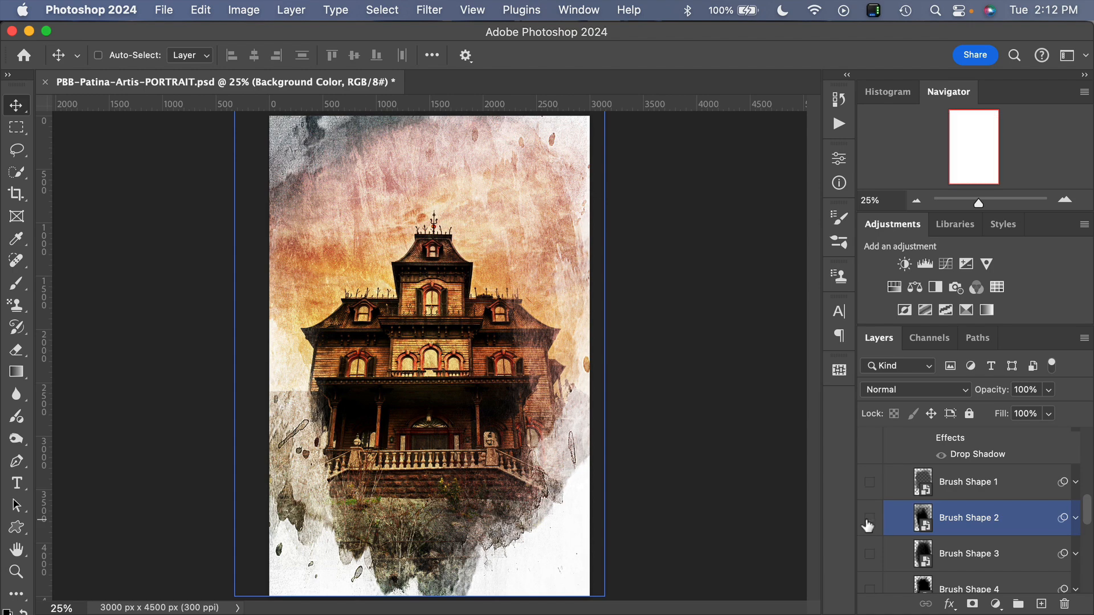
pyautogui.click(868, 519)
pyautogui.click(869, 552)
pyautogui.click(868, 551)
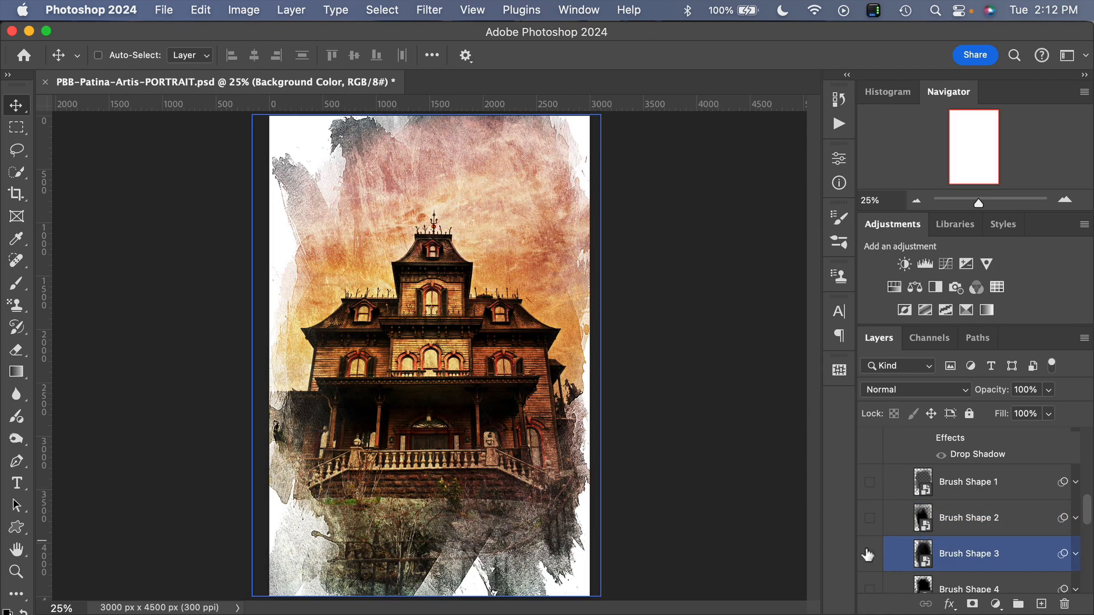
pyautogui.click(870, 482)
# - Collapse the Brush Stroke Shapes group and open the fill color of the Background Color layer for editing
pyautogui.click(945, 488)
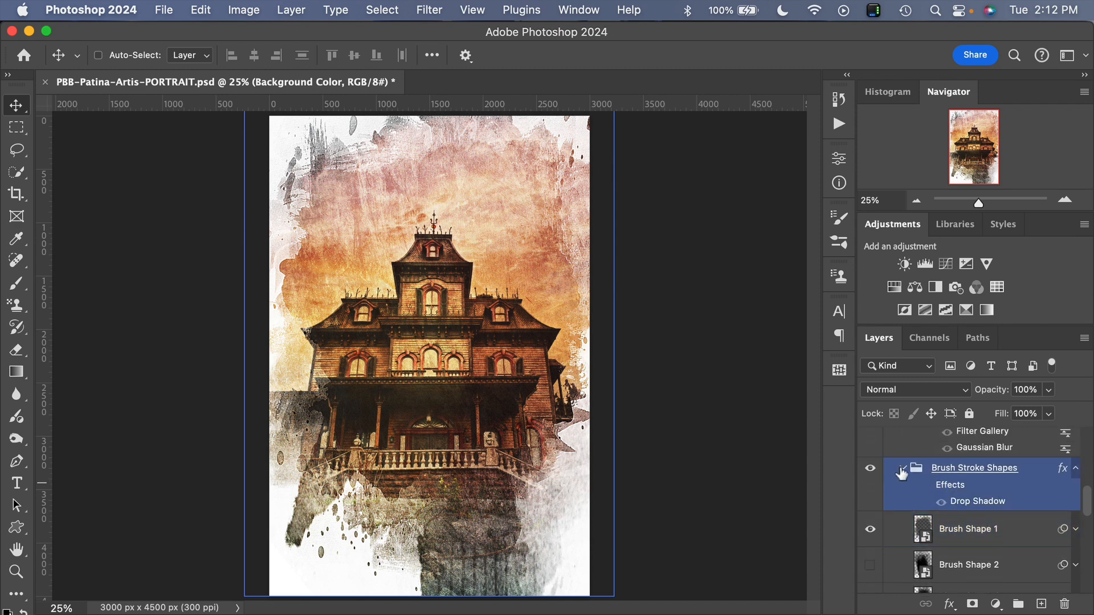
pyautogui.click(901, 470)
pyautogui.click(914, 433)
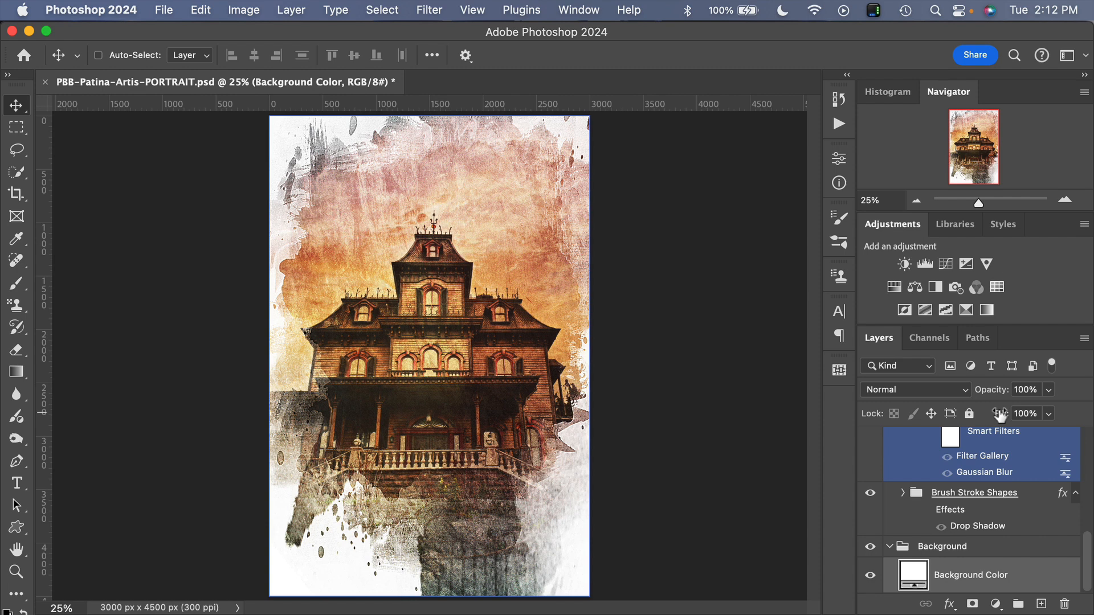
pyautogui.click(977, 494)
pyautogui.click(951, 577)
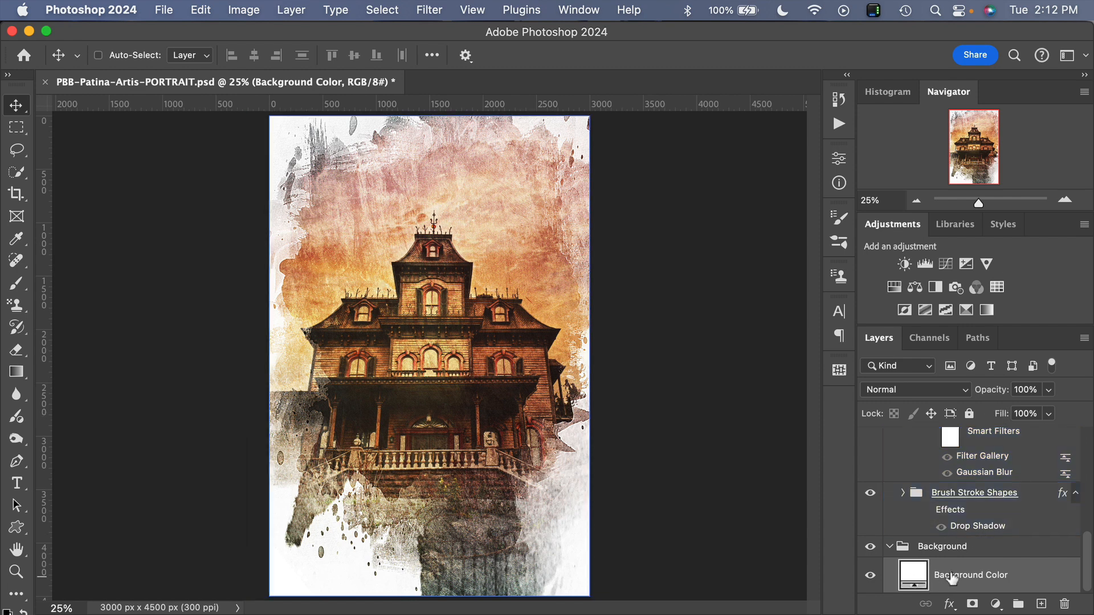
pyautogui.doubleClick(920, 577)
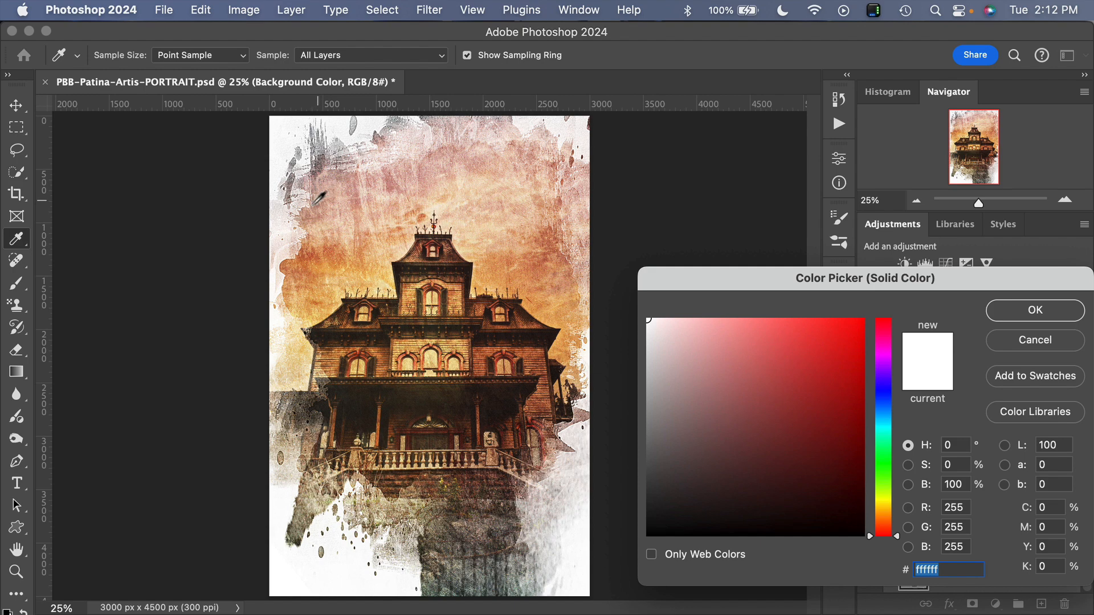
# - Try gray #968787, near-black #141414 and burnt orange #945023 as the background color behind the mansion
pyautogui.click(650, 417)
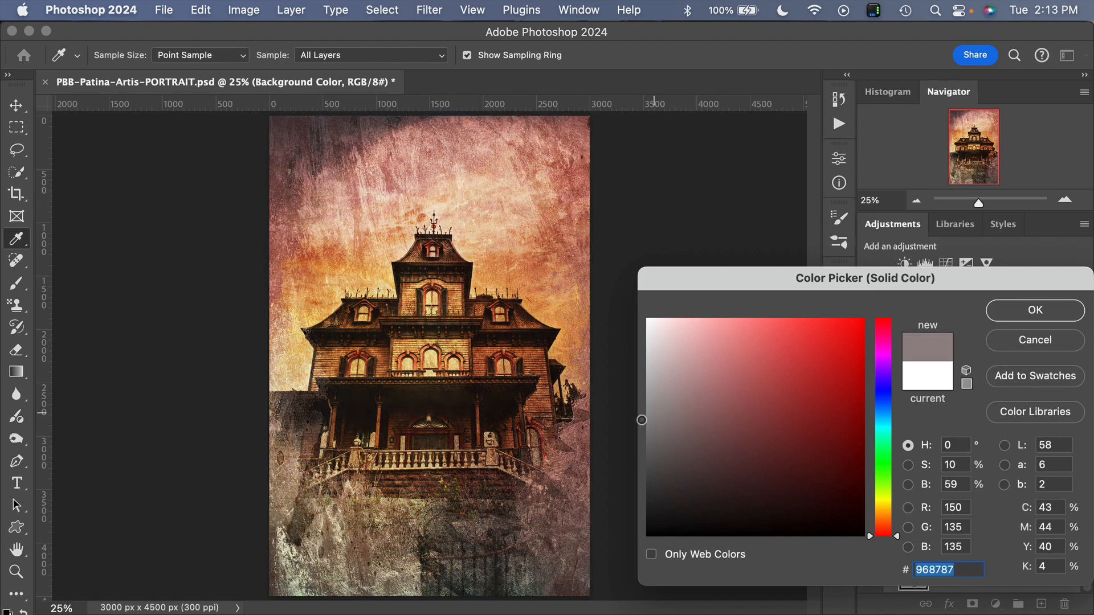
pyautogui.moveTo(639, 425)
pyautogui.mouseDown()
pyautogui.moveTo(654, 419)
pyautogui.moveTo(642, 447)
pyautogui.moveTo(655, 454)
pyautogui.moveTo(649, 516)
pyautogui.mouseUp()
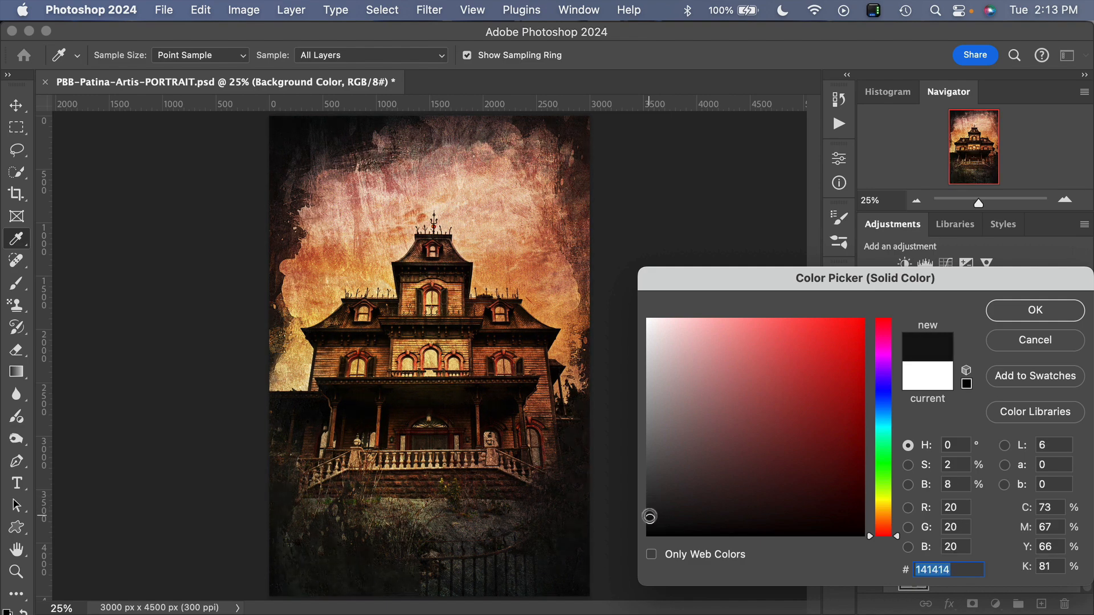
pyautogui.moveTo(757, 439)
pyautogui.mouseDown()
pyautogui.moveTo(837, 367)
pyautogui.moveTo(813, 410)
pyautogui.mouseUp()
pyautogui.click(880, 521)
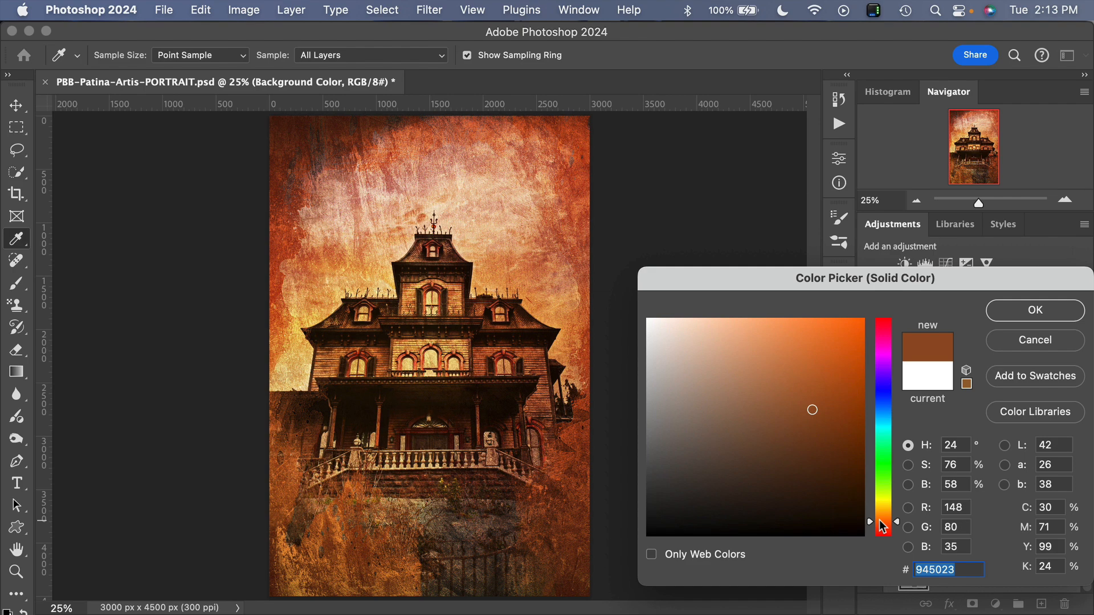
# - Set the background fill to a dark blue-gray with hue 203°, saturation about 18% and brightness about 18%
pyautogui.moveTo(882, 525); pyautogui.dragTo(882, 413)
pyautogui.moveTo(816, 428); pyautogui.dragTo(686, 497)
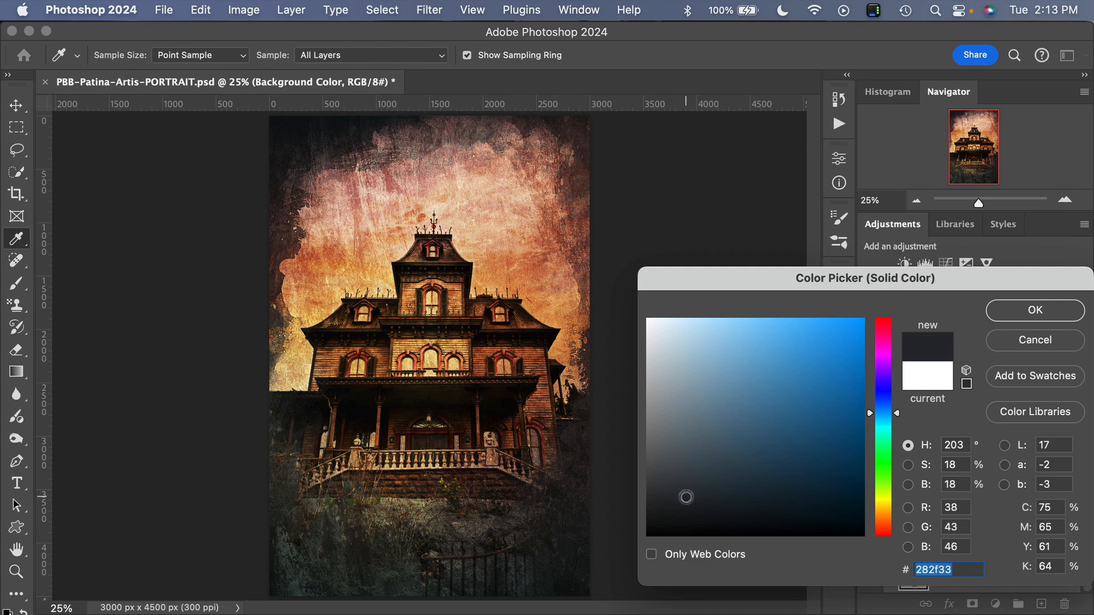
pyautogui.click(1040, 309)
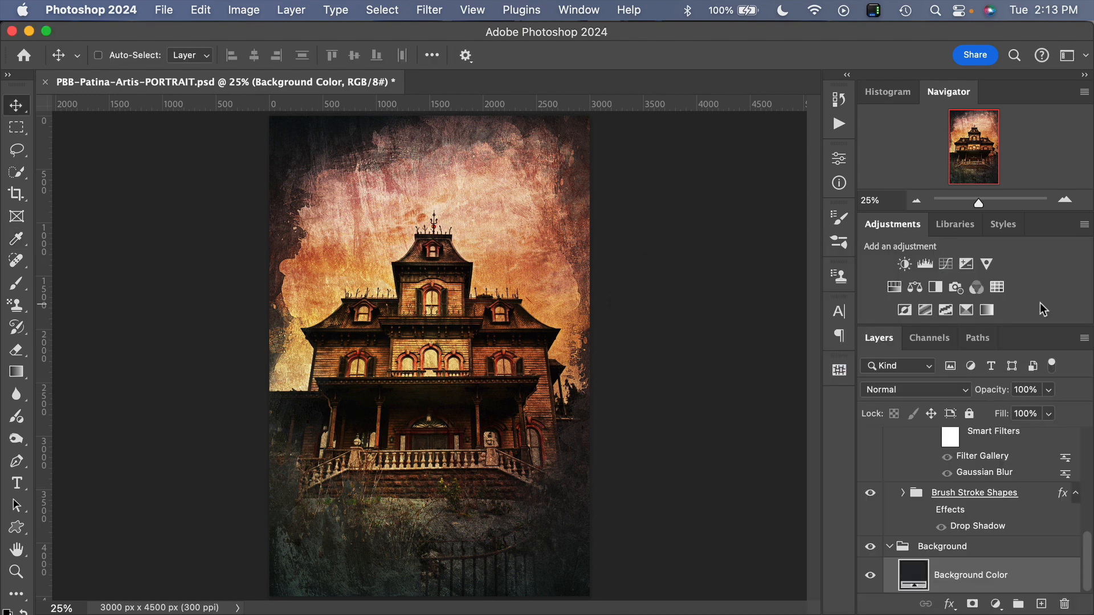